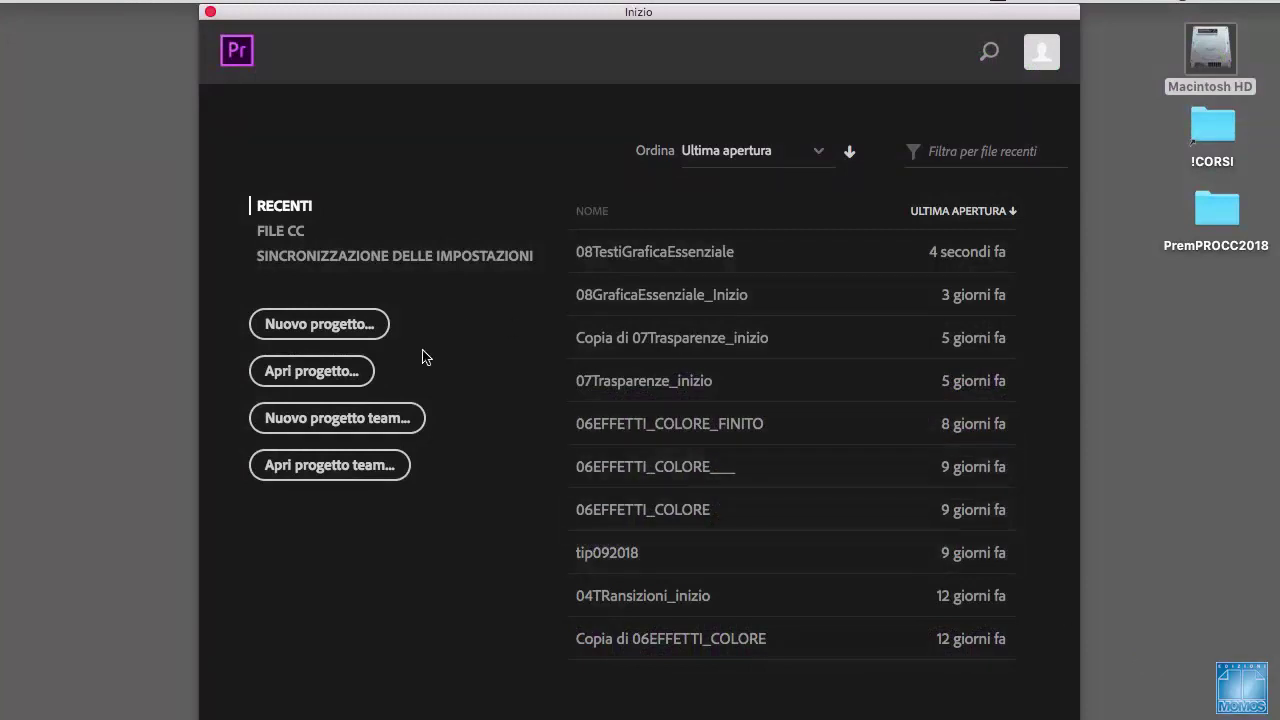
Step: Open the 08TestiGraficaEssenziale.prproj project
click(349, 373)
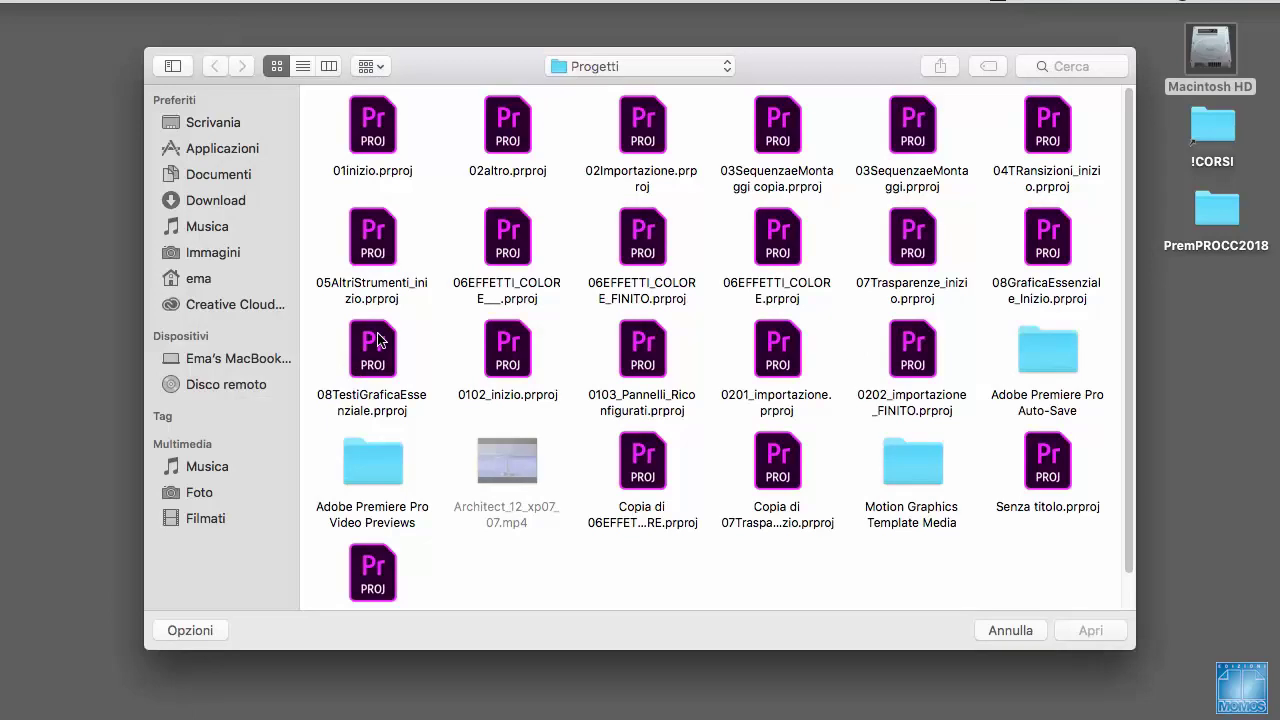
click(378, 340)
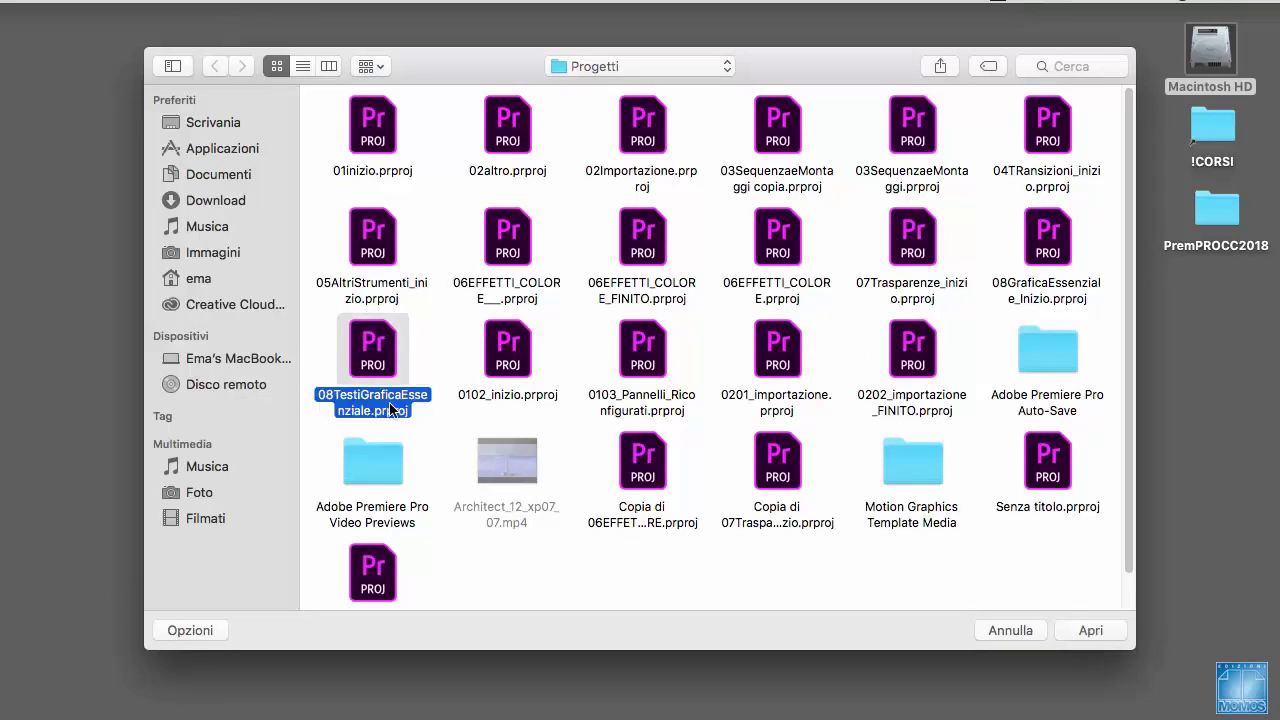
click(1090, 630)
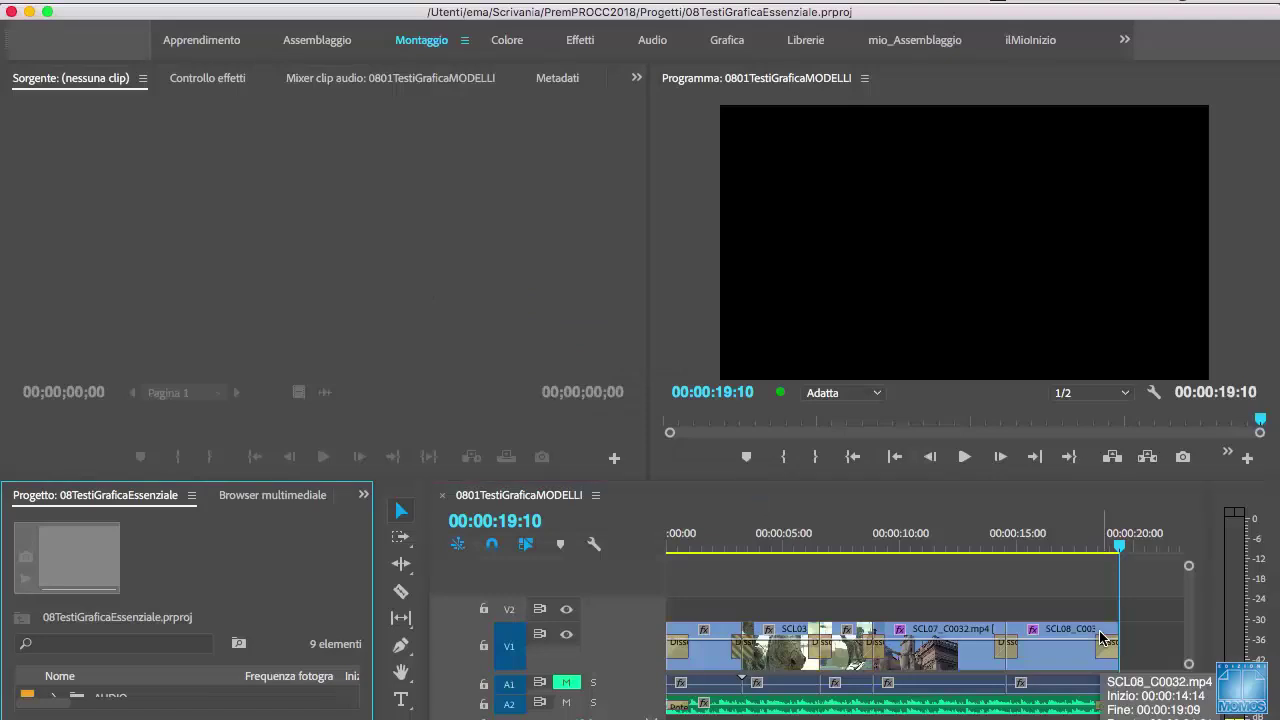
Step: Sync the missing Bebas Neue Regular font from Typekit and acknowledge the warning
click(845, 212)
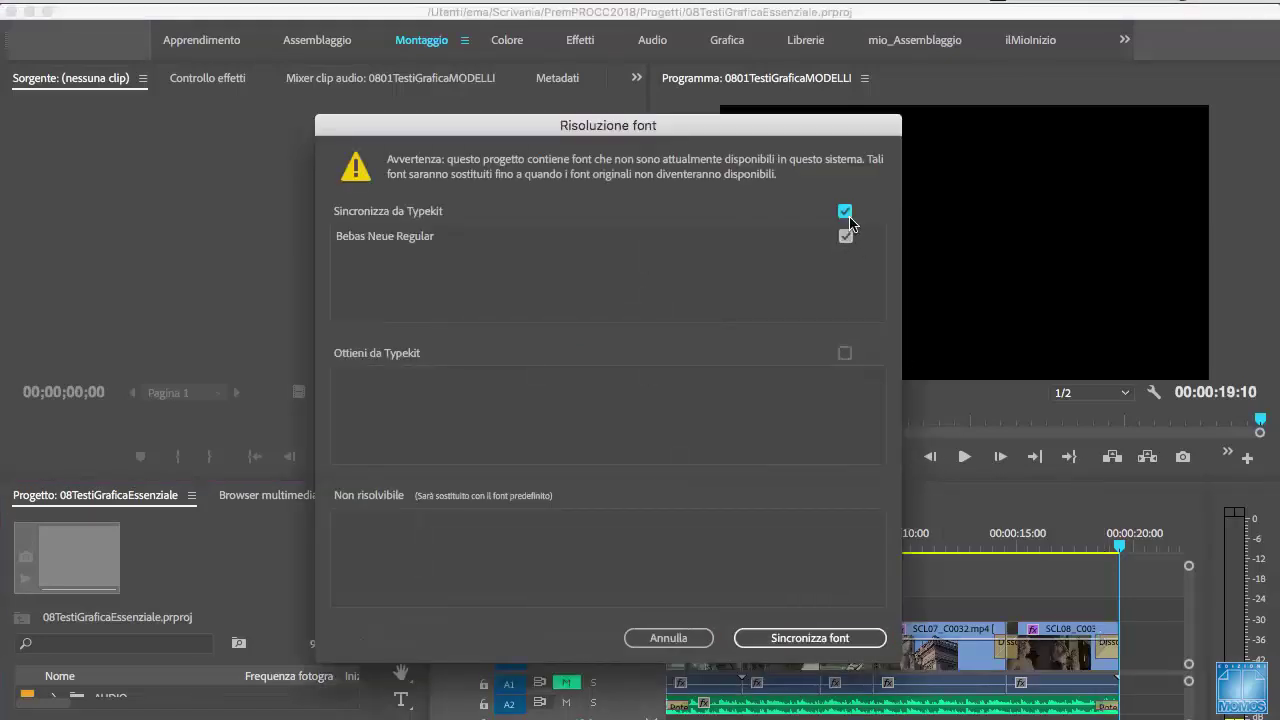
click(810, 638)
click(969, 516)
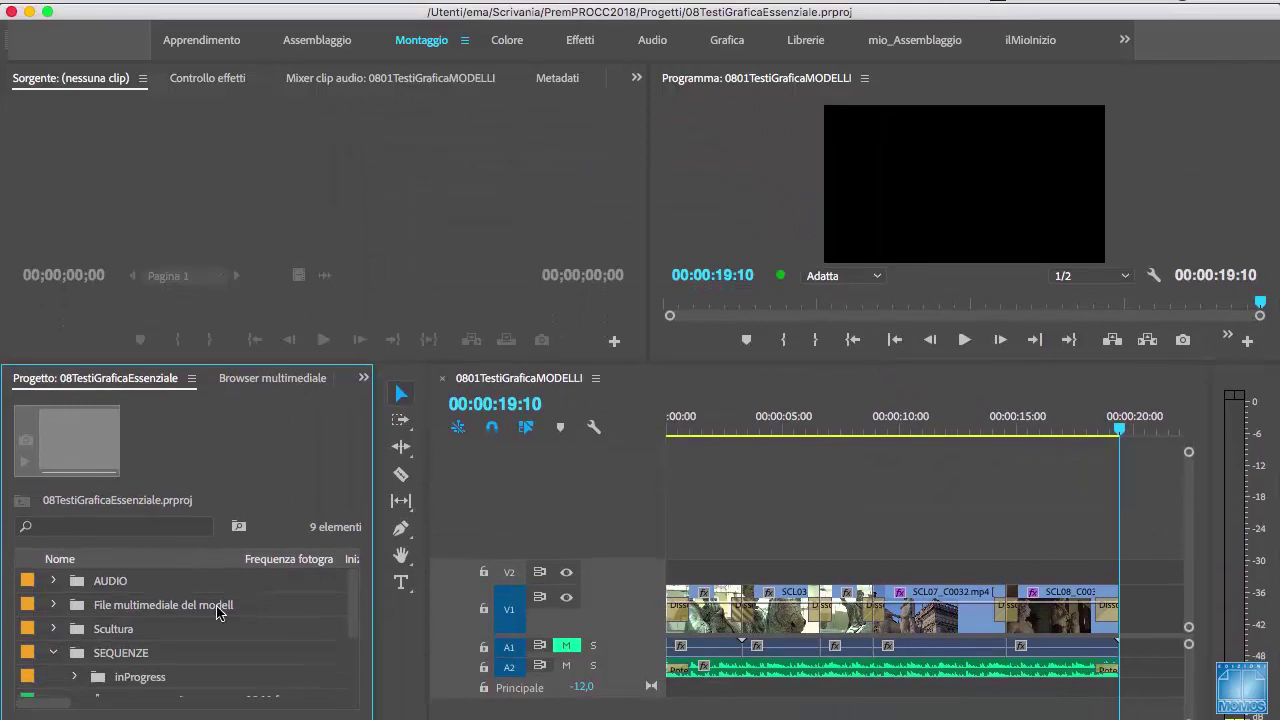
Step: Select the 0801TestiGraficaMODELLI sequence, play its statue footage, then return to 00:00:00:00
scroll(190, 650, down, 3)
click(185, 632)
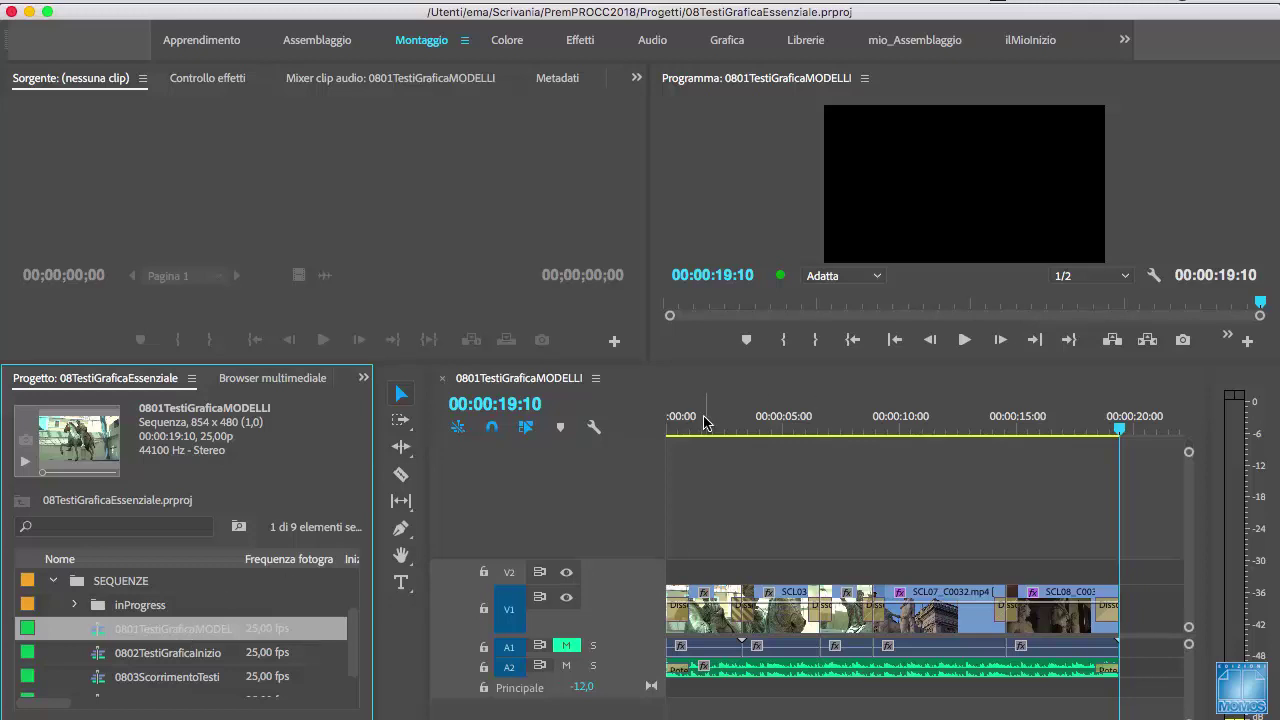
drag(703, 422, 649, 423)
click(964, 340)
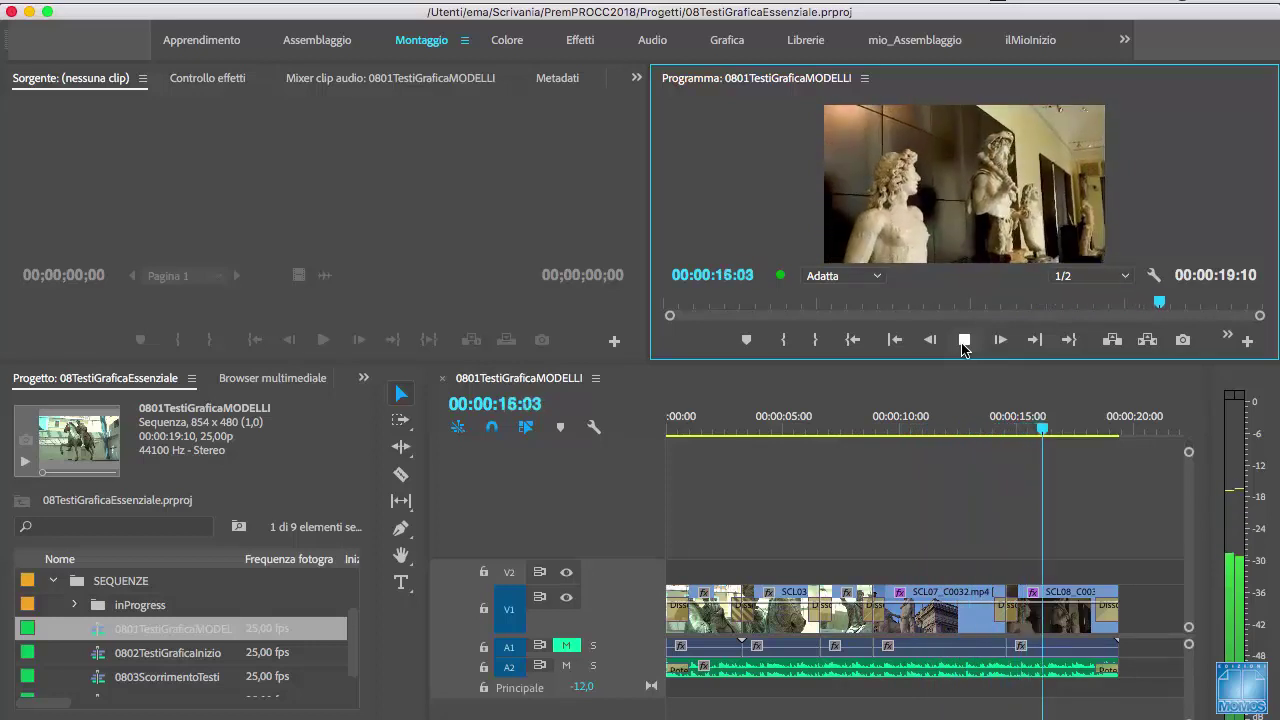
click(963, 341)
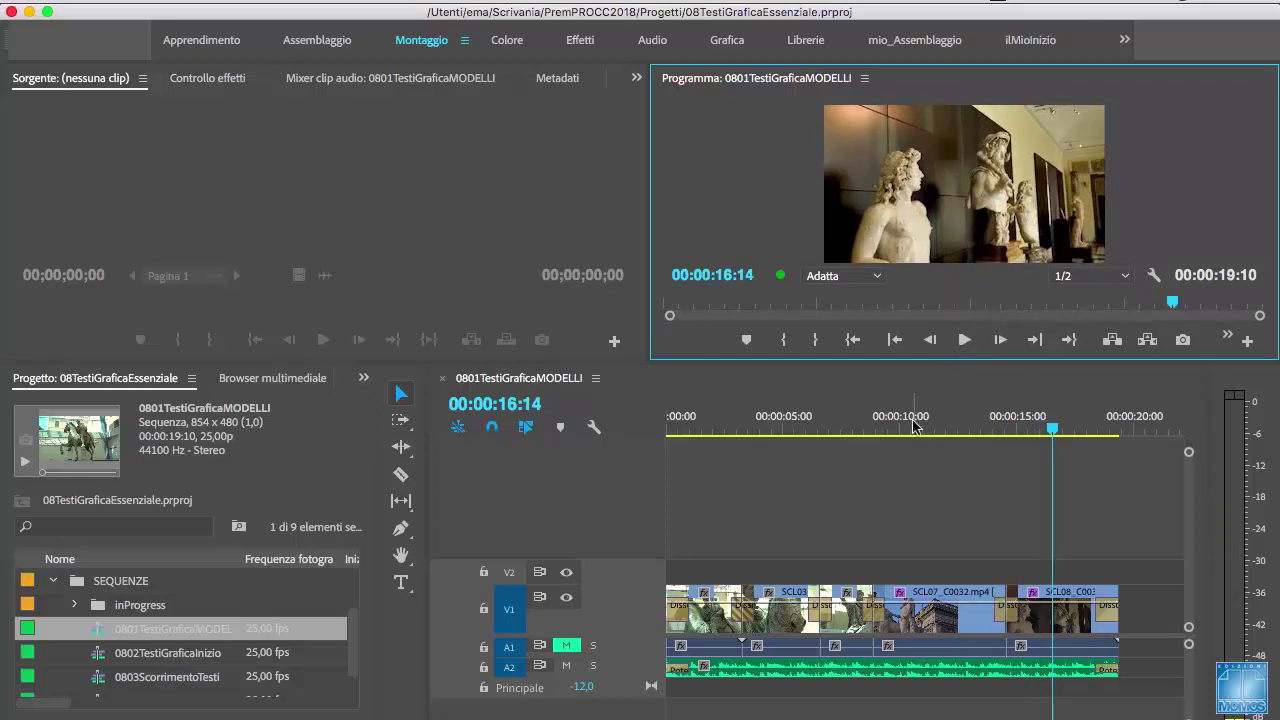
drag(913, 425, 663, 455)
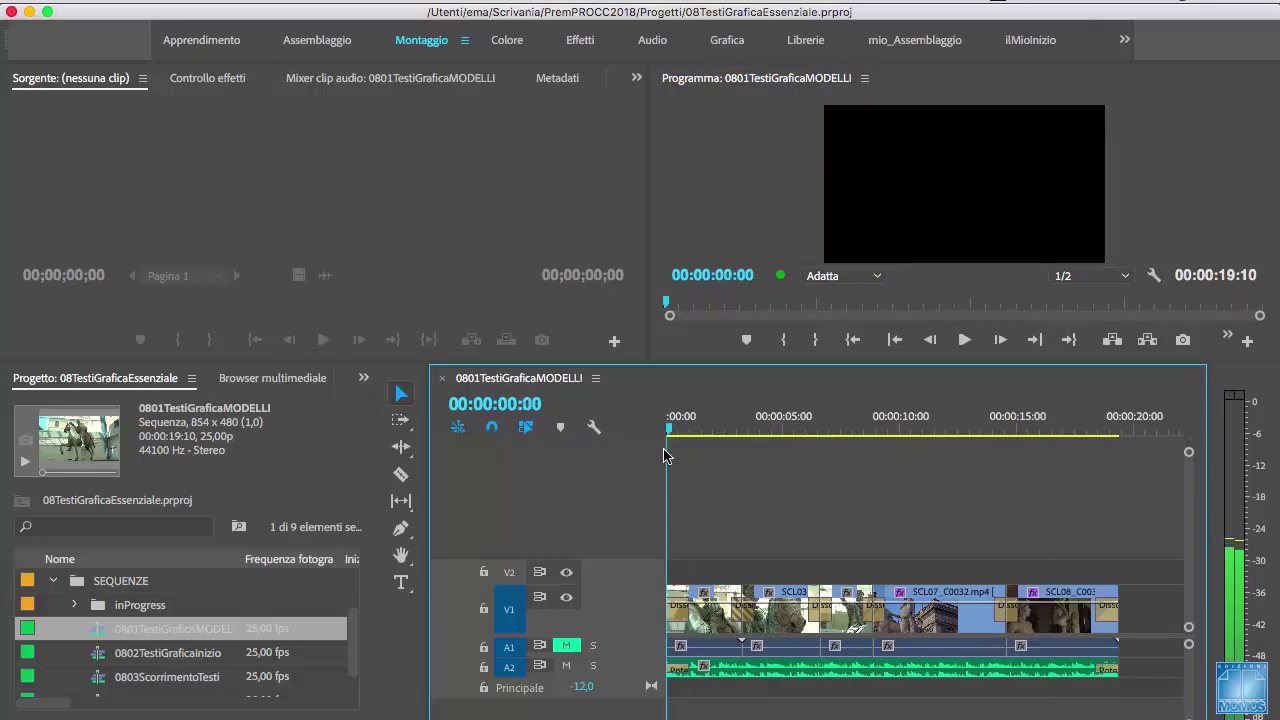
Step: Type a 'statua equestre' title over the statue shot near 2 seconds and drag it lower
drag(692, 430, 714, 430)
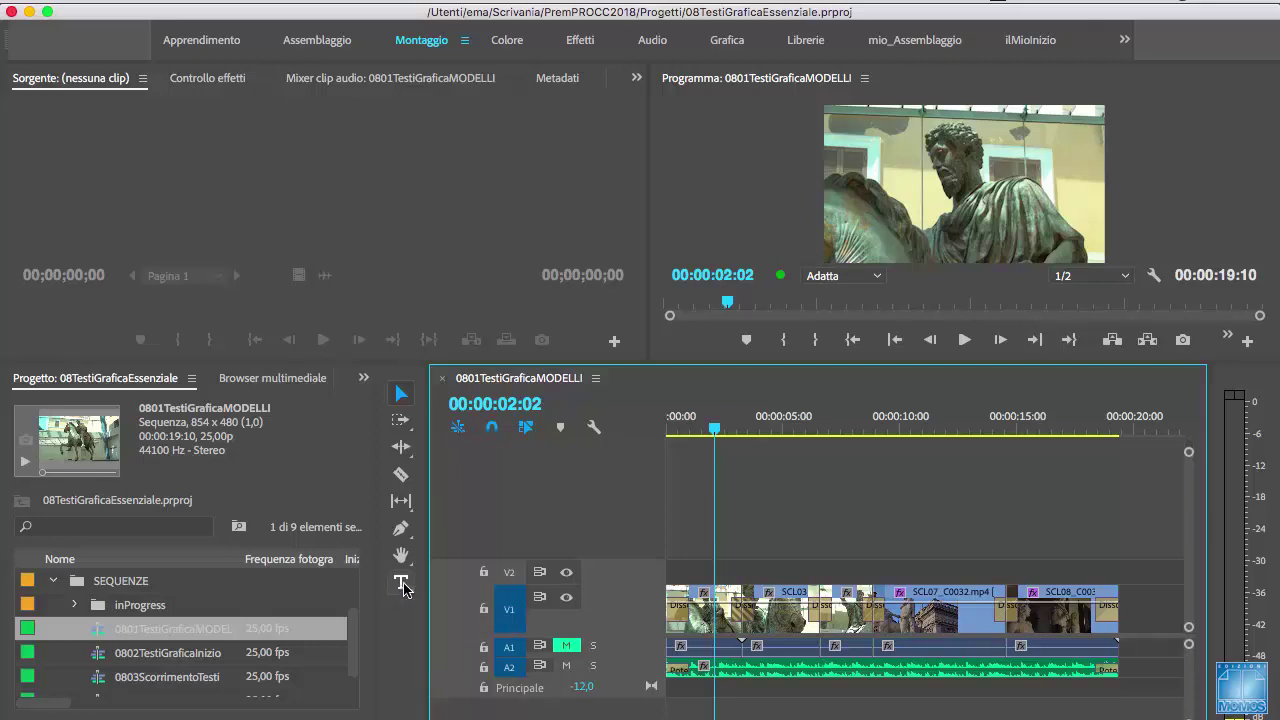
click(403, 586)
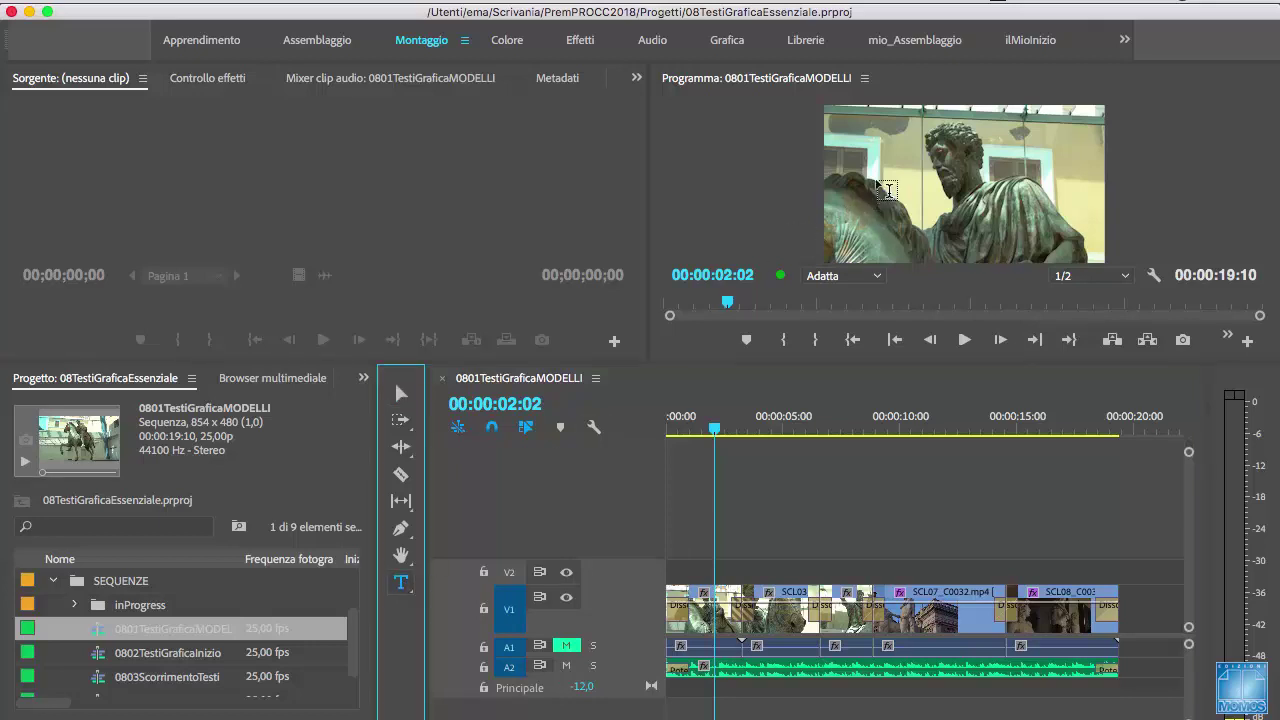
click(877, 185)
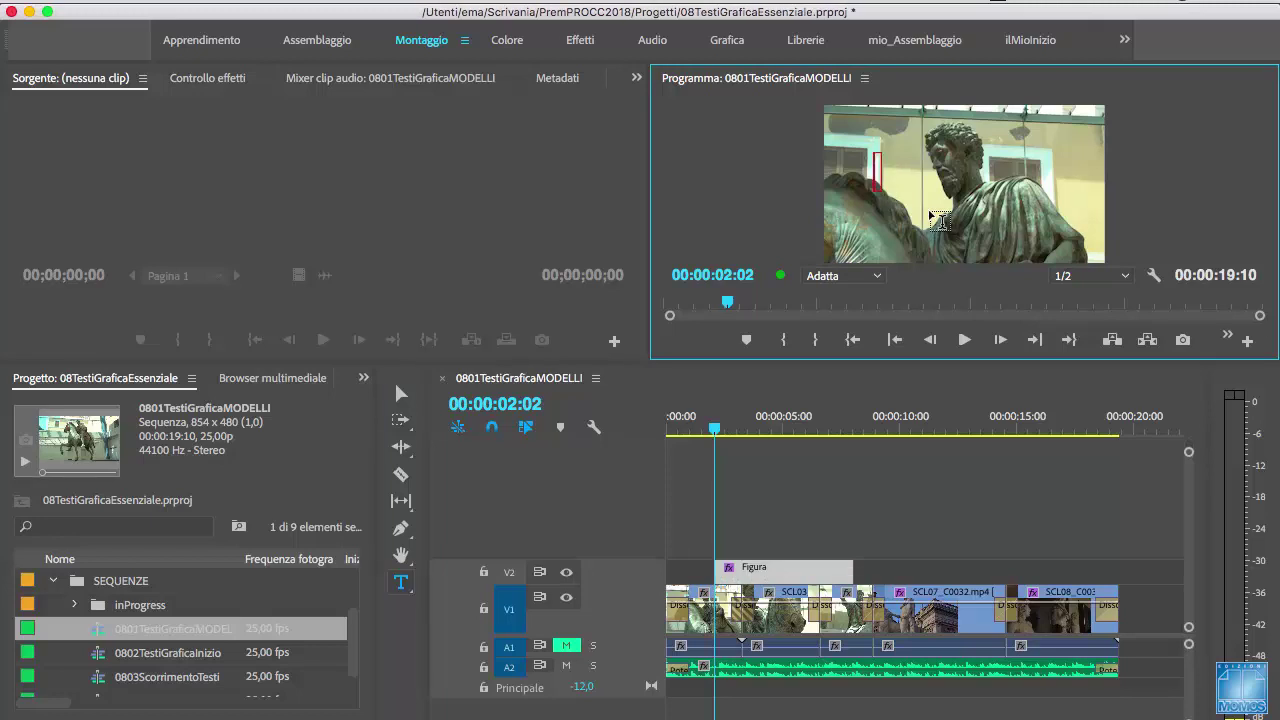
text(stai)
text(u)
text(a e)
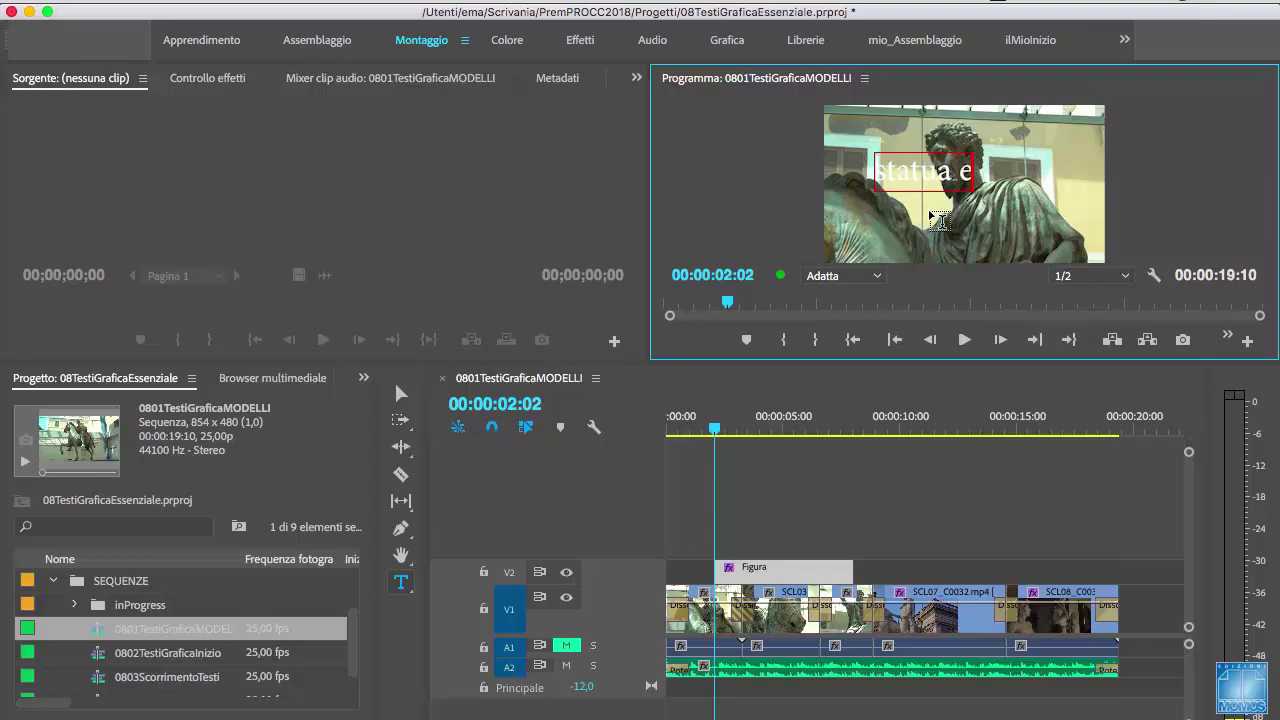
text(questre)
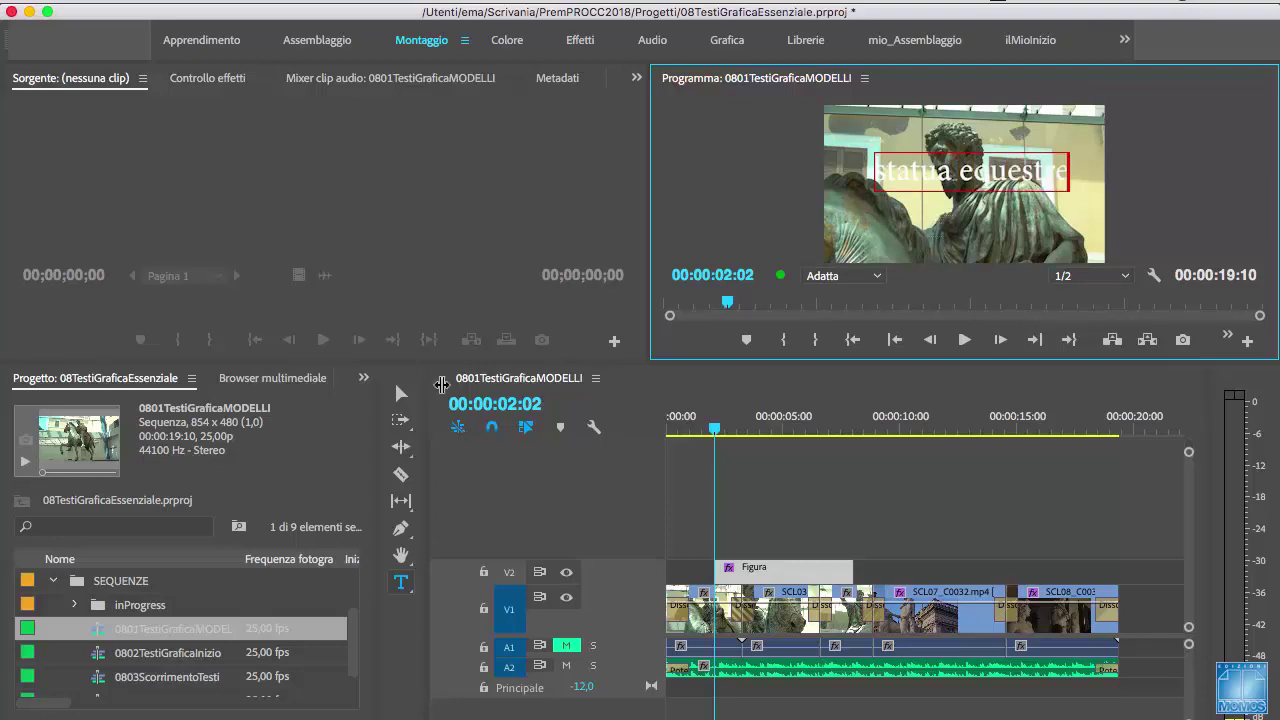
click(401, 394)
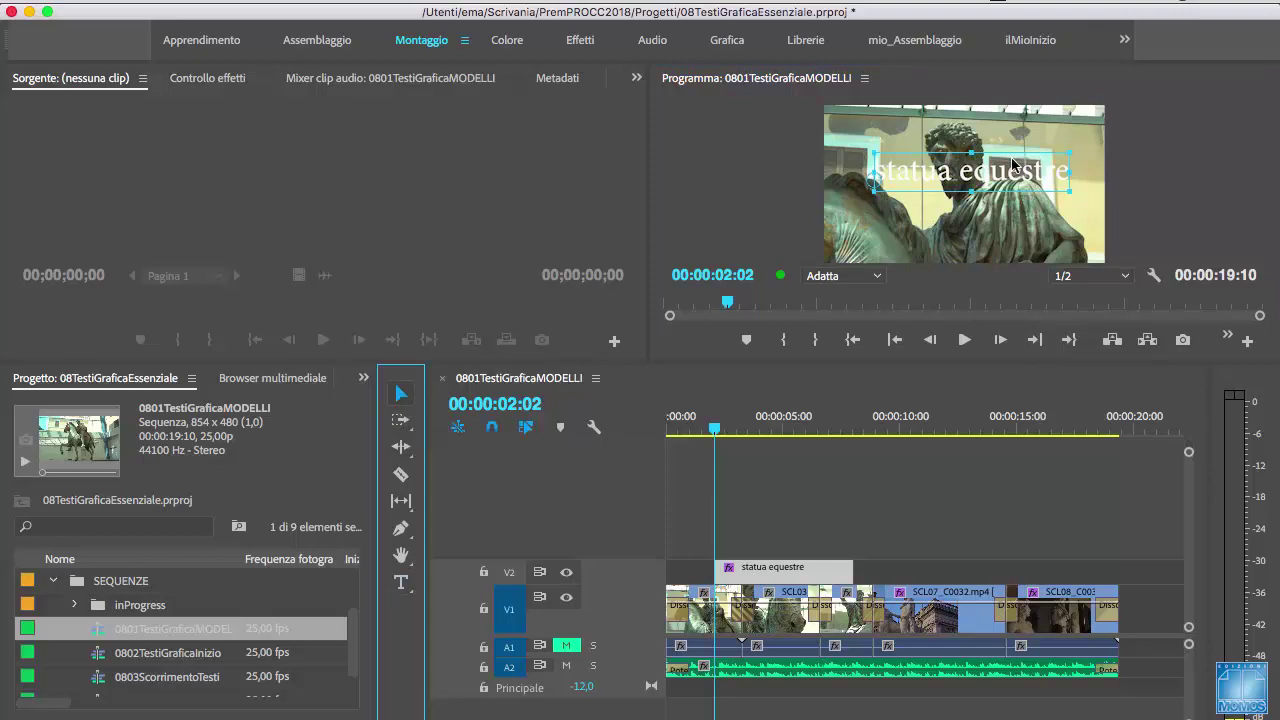
drag(1023, 168, 1006, 218)
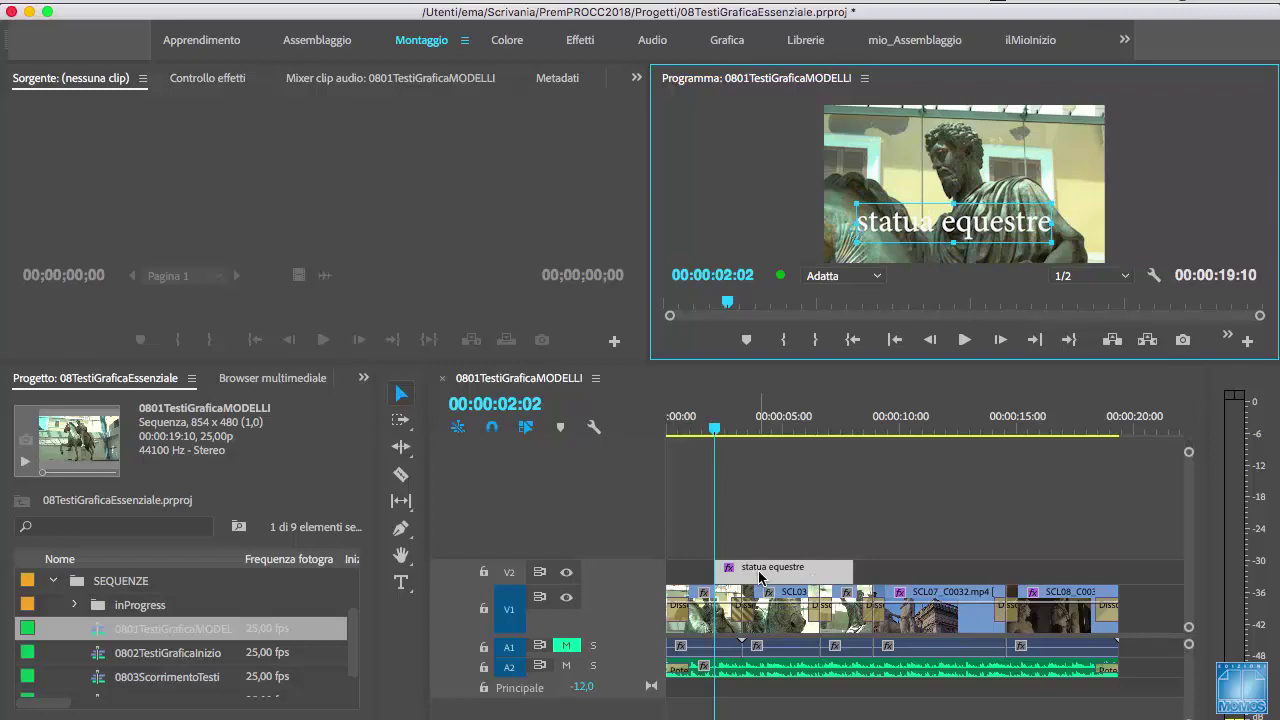
mouse_move(806, 577)
click(816, 573)
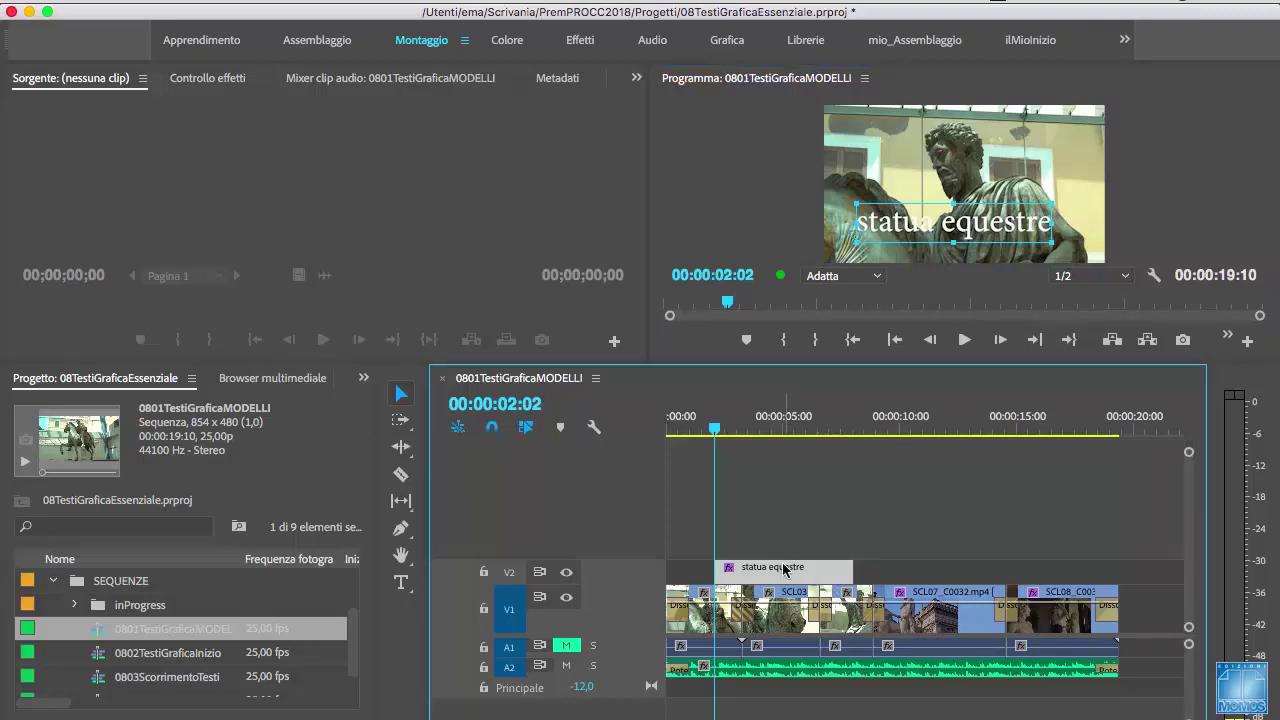
Step: Delete the statua equestre title and reset the Graphics workspace to its saved layout
key(Delete)
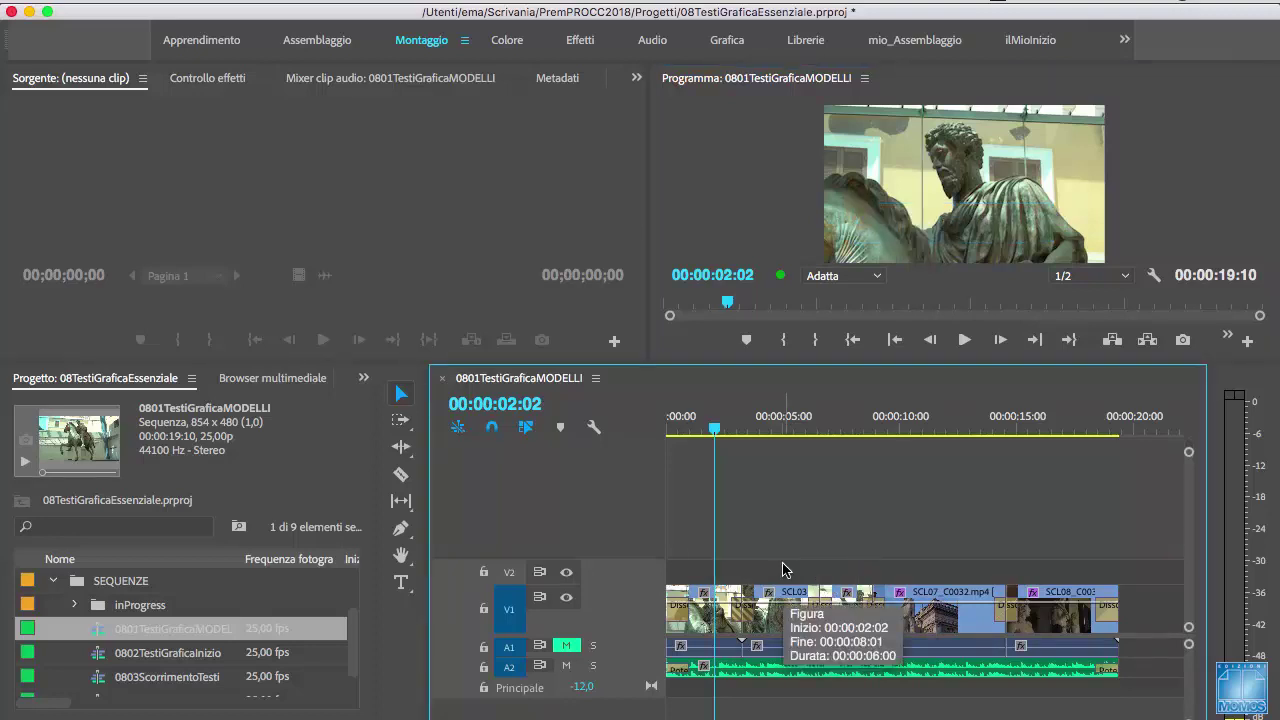
click(730, 50)
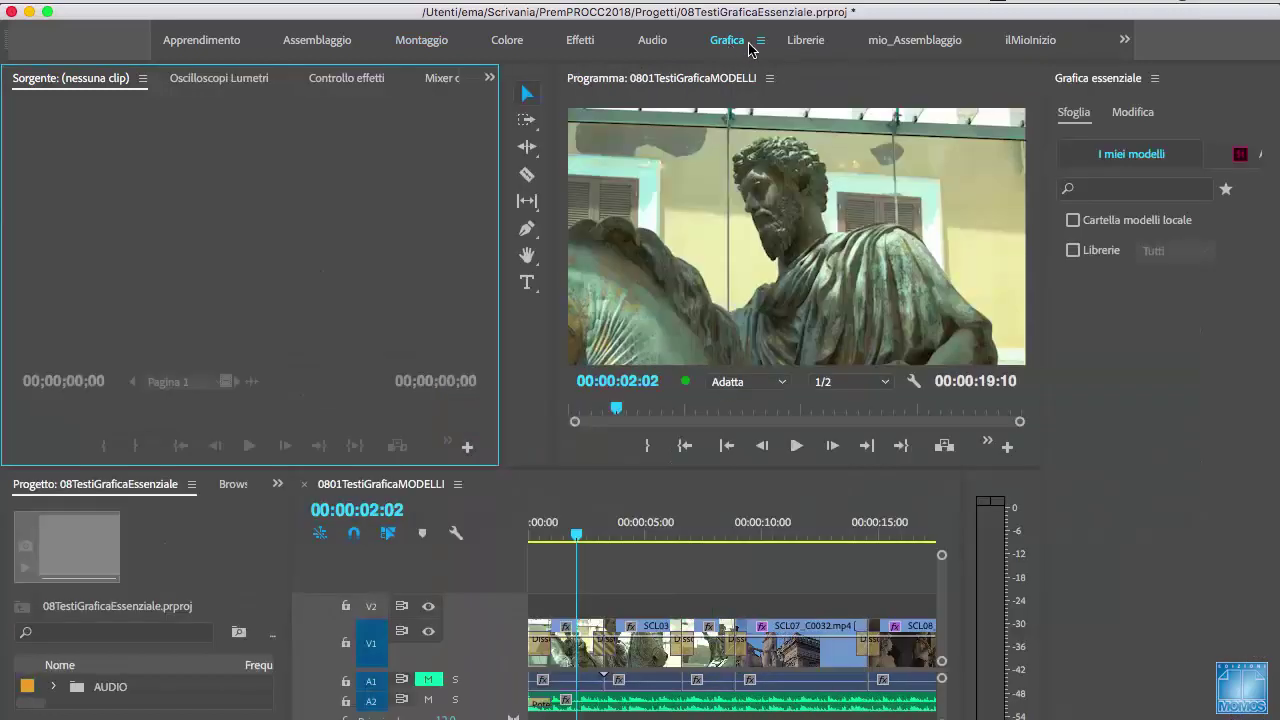
click(760, 42)
click(771, 60)
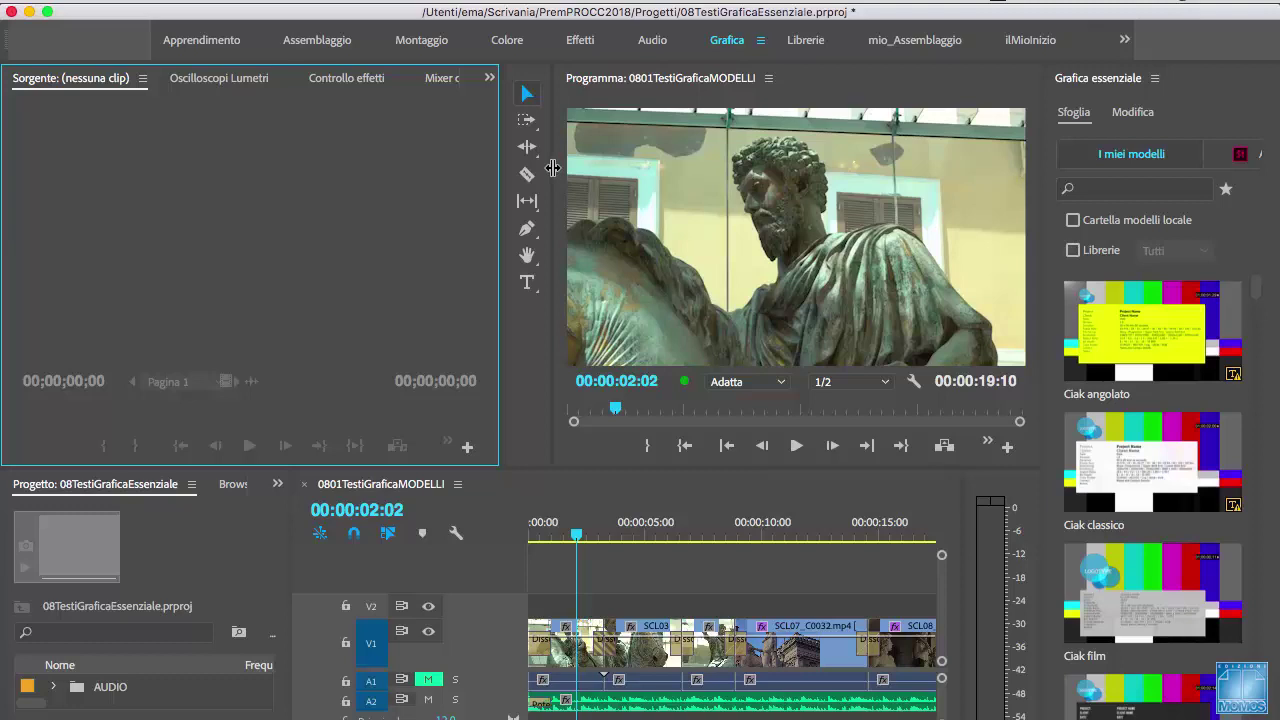
Step: Widen the Program monitor and Essential Graphics panel so templates show in two columns
drag(552, 167, 370, 167)
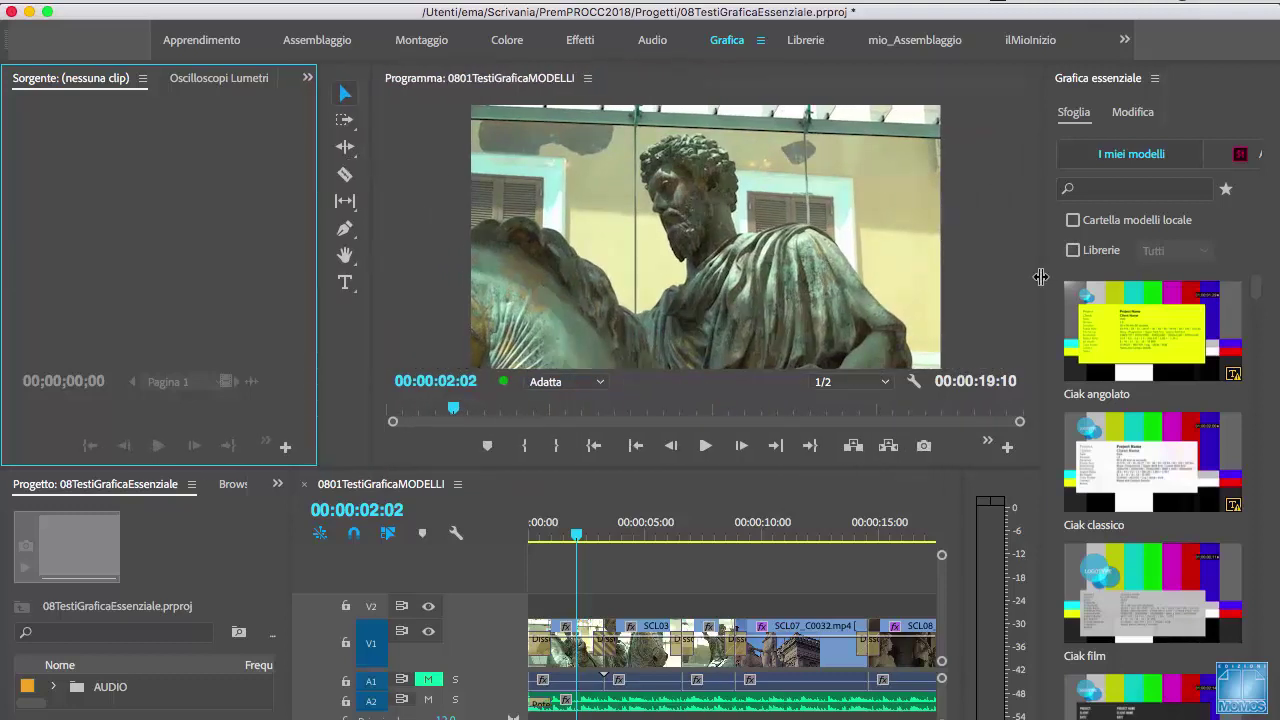
drag(1041, 276, 919, 285)
mouse_move(1007, 287)
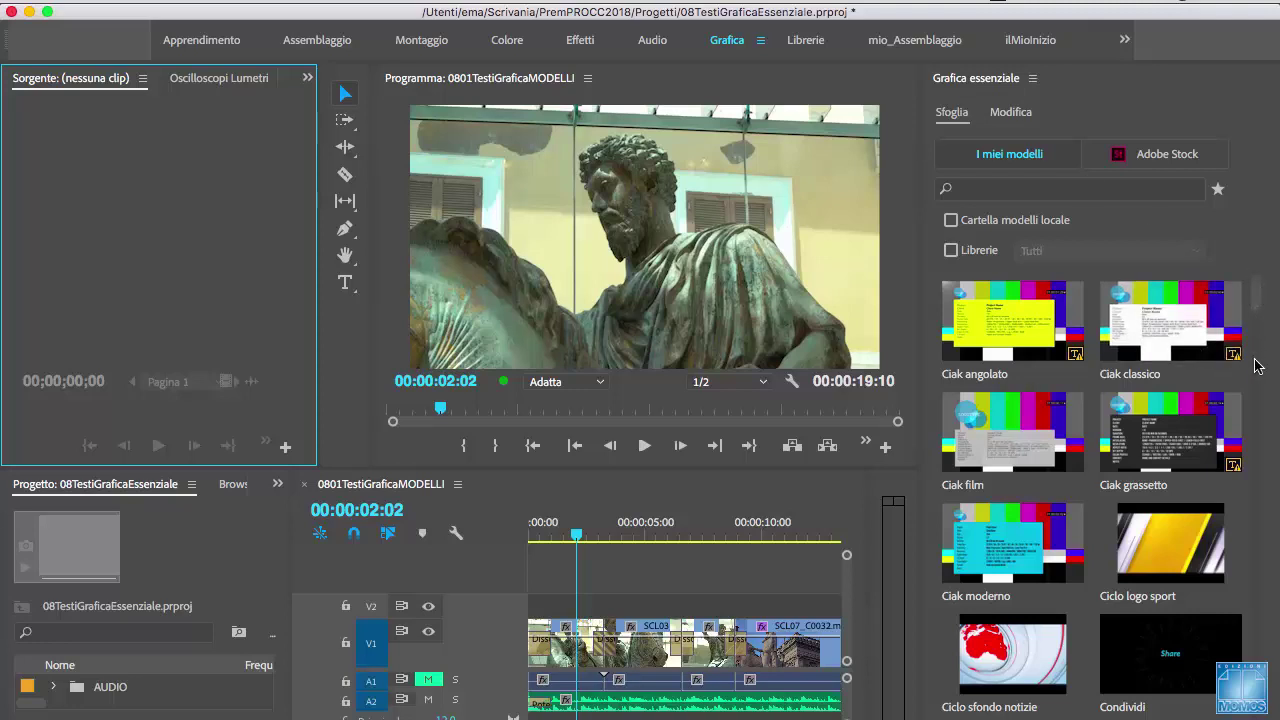
Step: Scroll the Essential Graphics template list down to the lower-third templates
drag(1257, 290, 1258, 348)
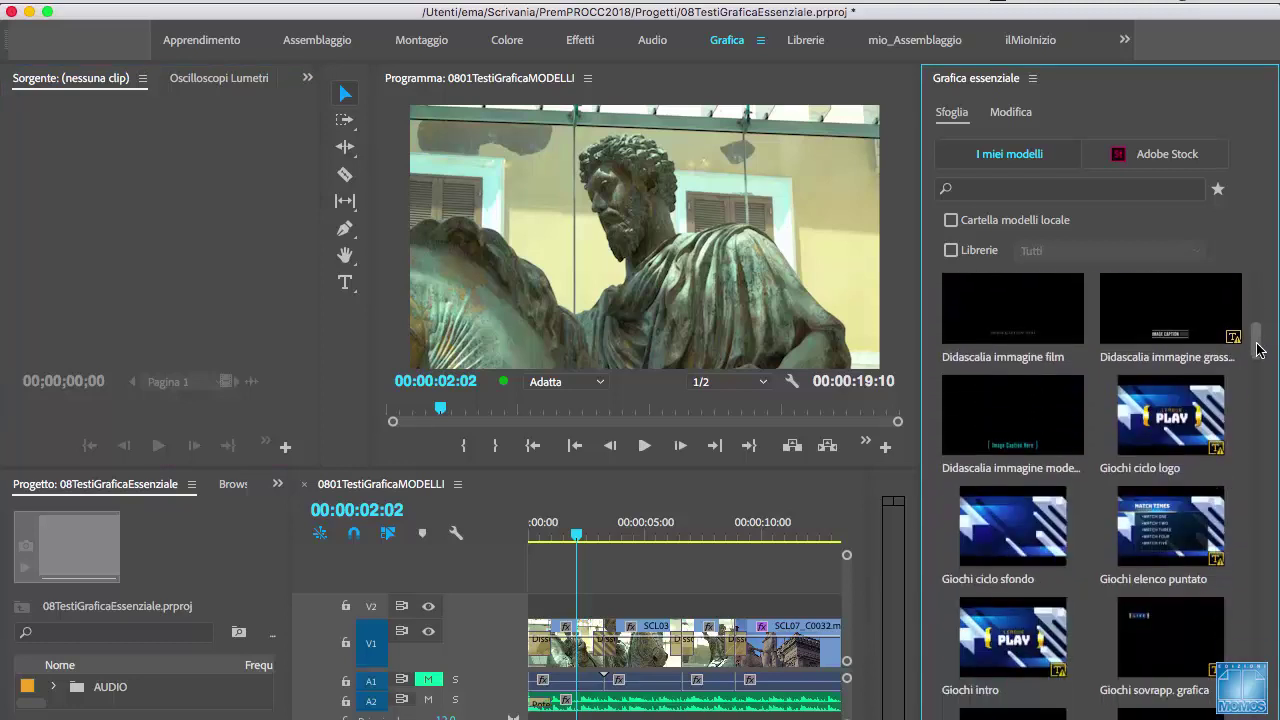
drag(1257, 348, 1260, 396)
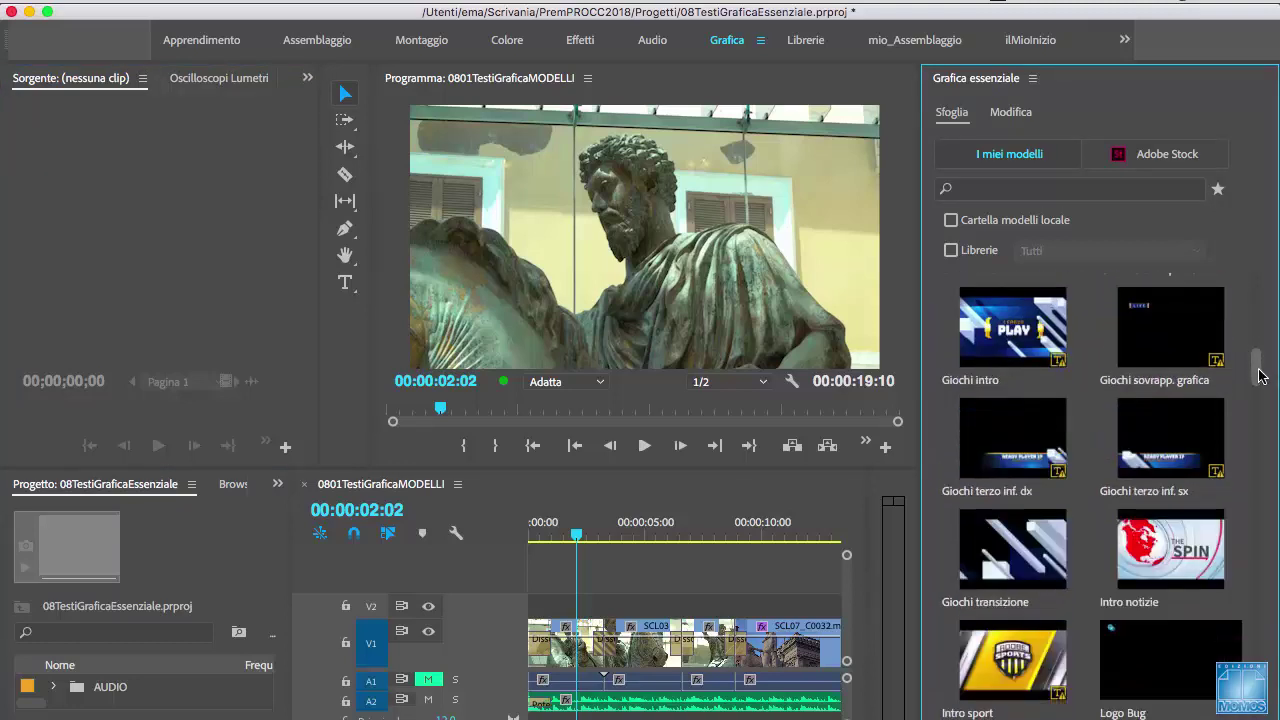
mouse_move(1240, 400)
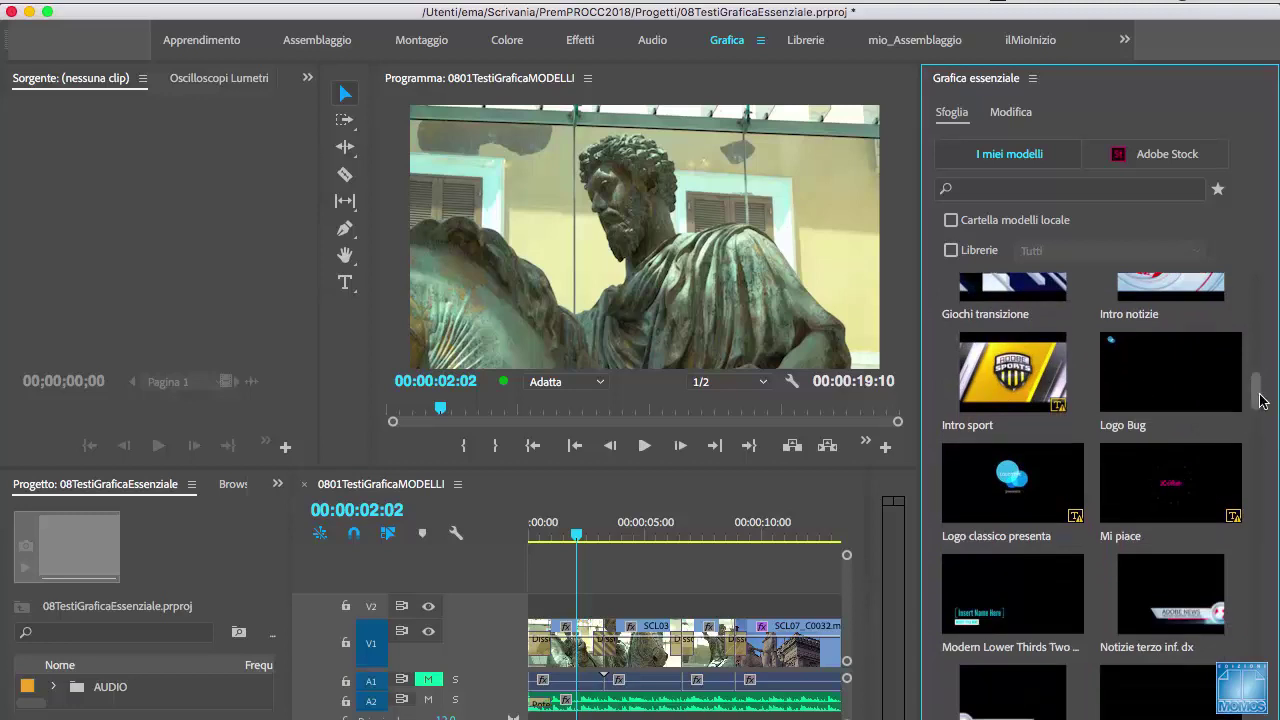
drag(1258, 390, 1262, 493)
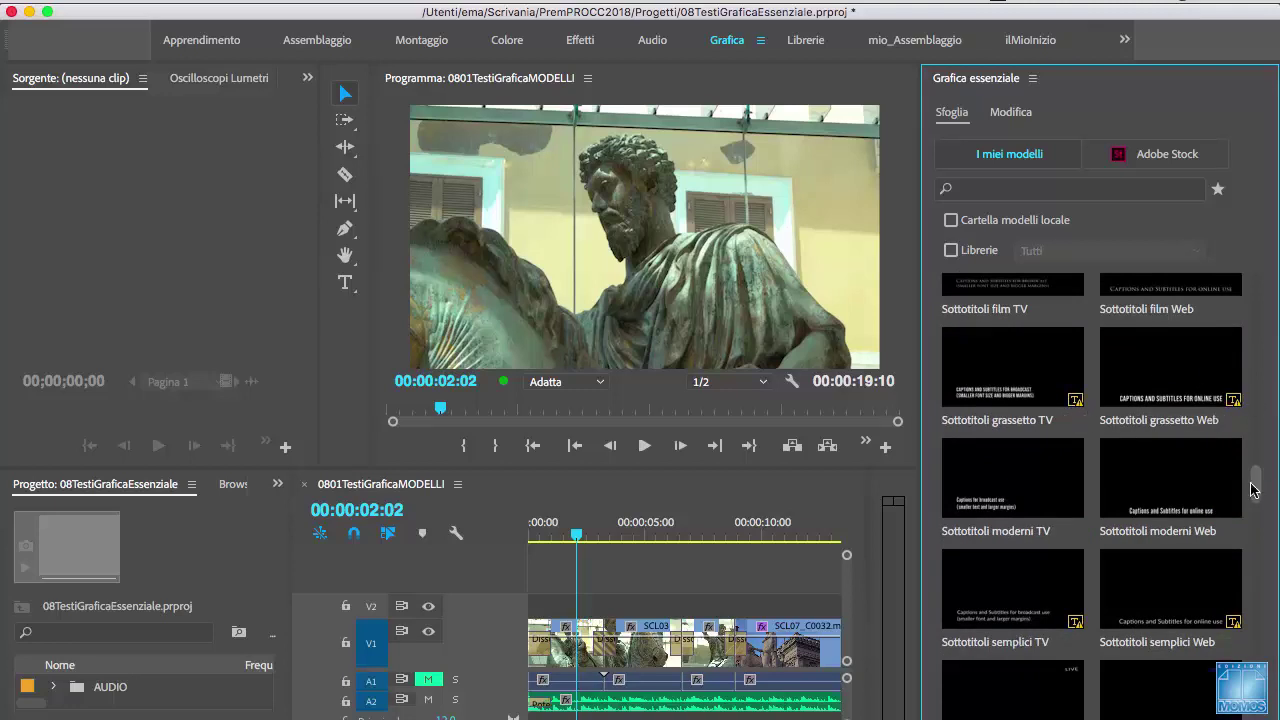
drag(1263, 491, 1266, 533)
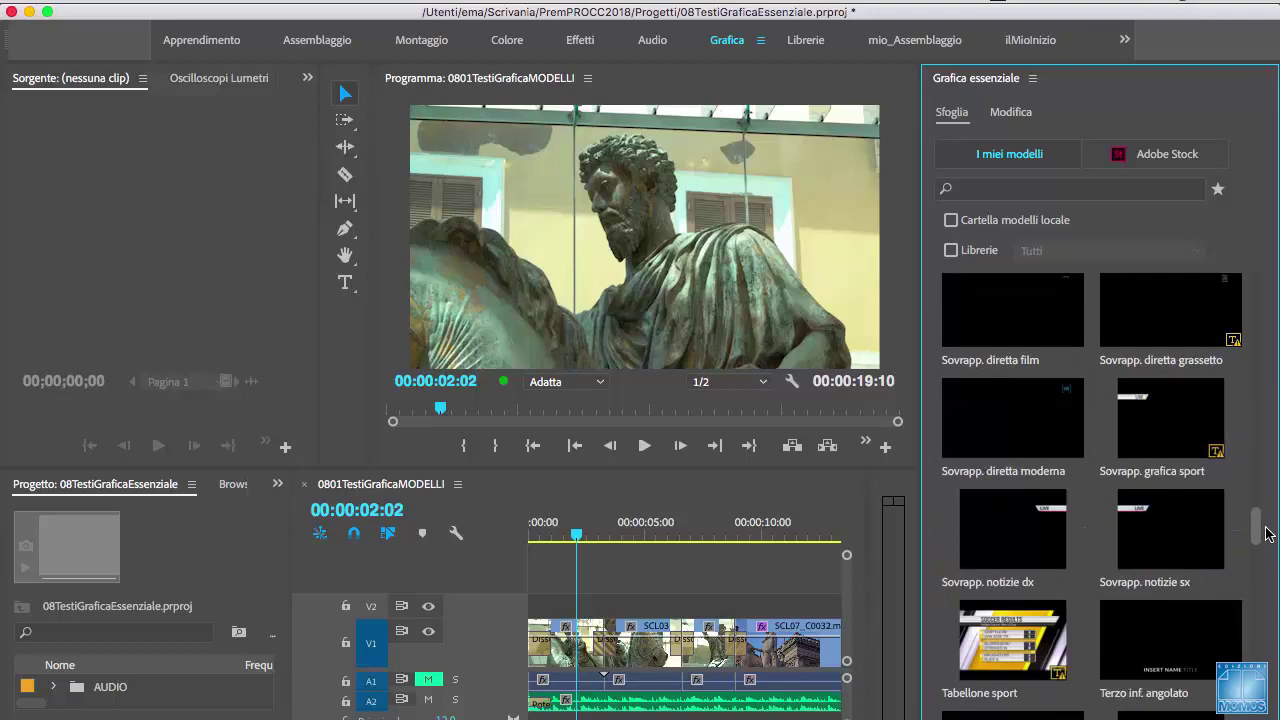
scroll(1266, 540, down, 1)
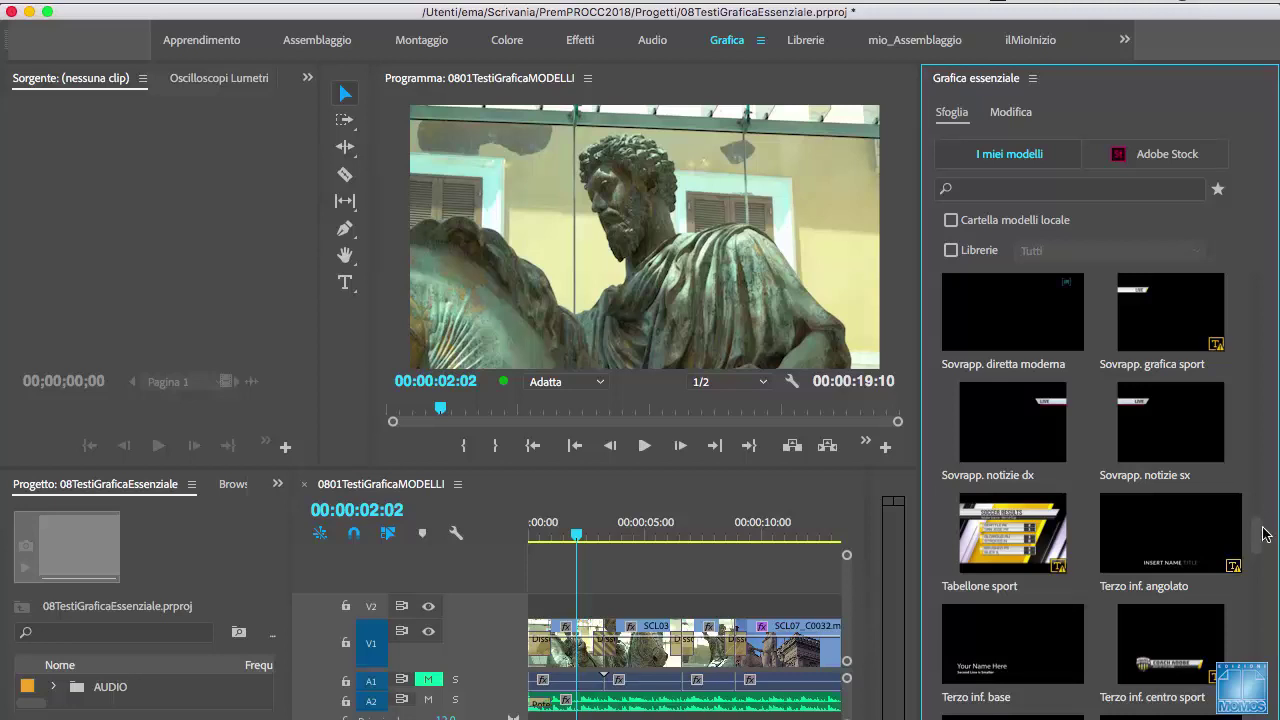
drag(1262, 541, 1264, 589)
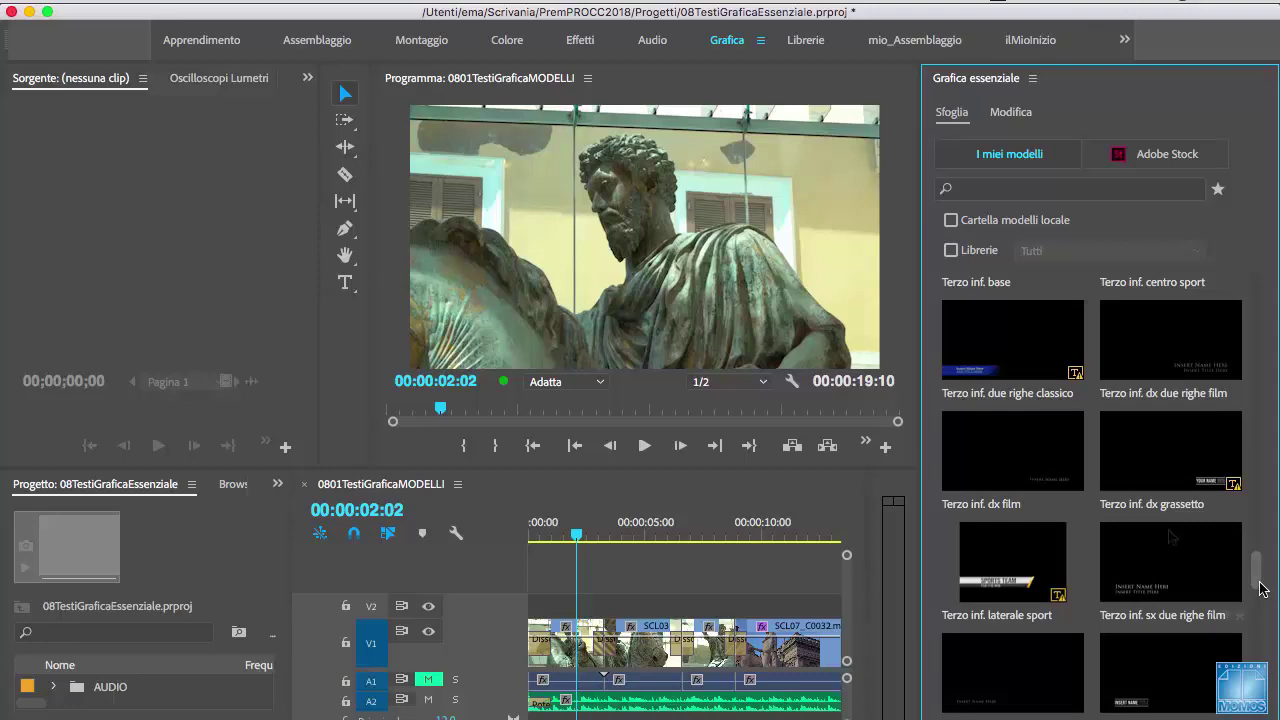
Step: View the Terzo inf. sx due righe film template's details, including TrajanPro3-Regular font, then return
click(1157, 571)
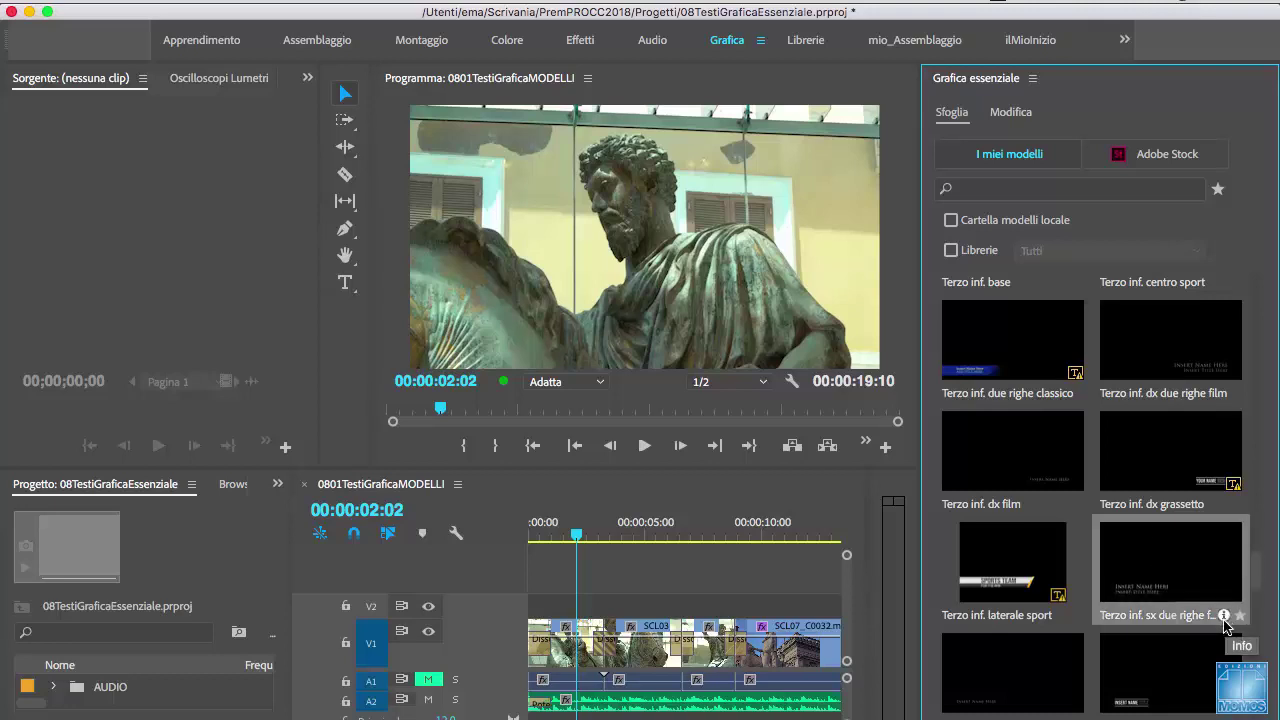
click(1223, 615)
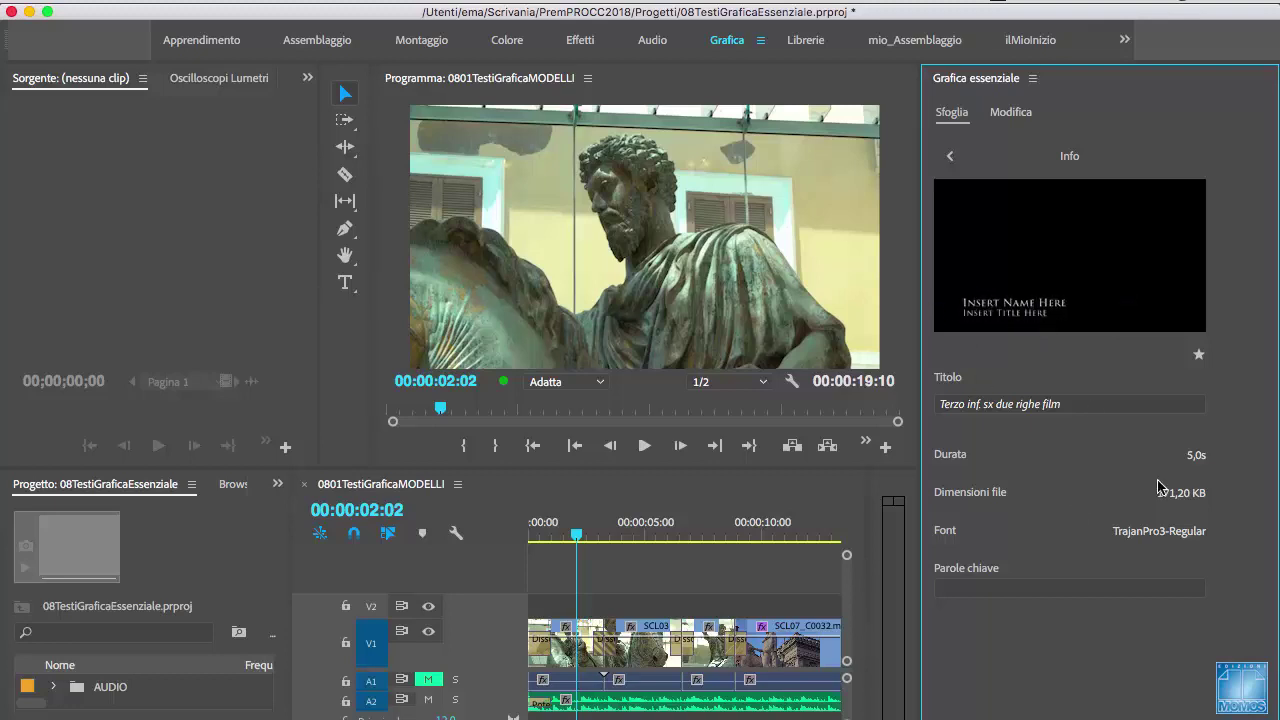
click(949, 158)
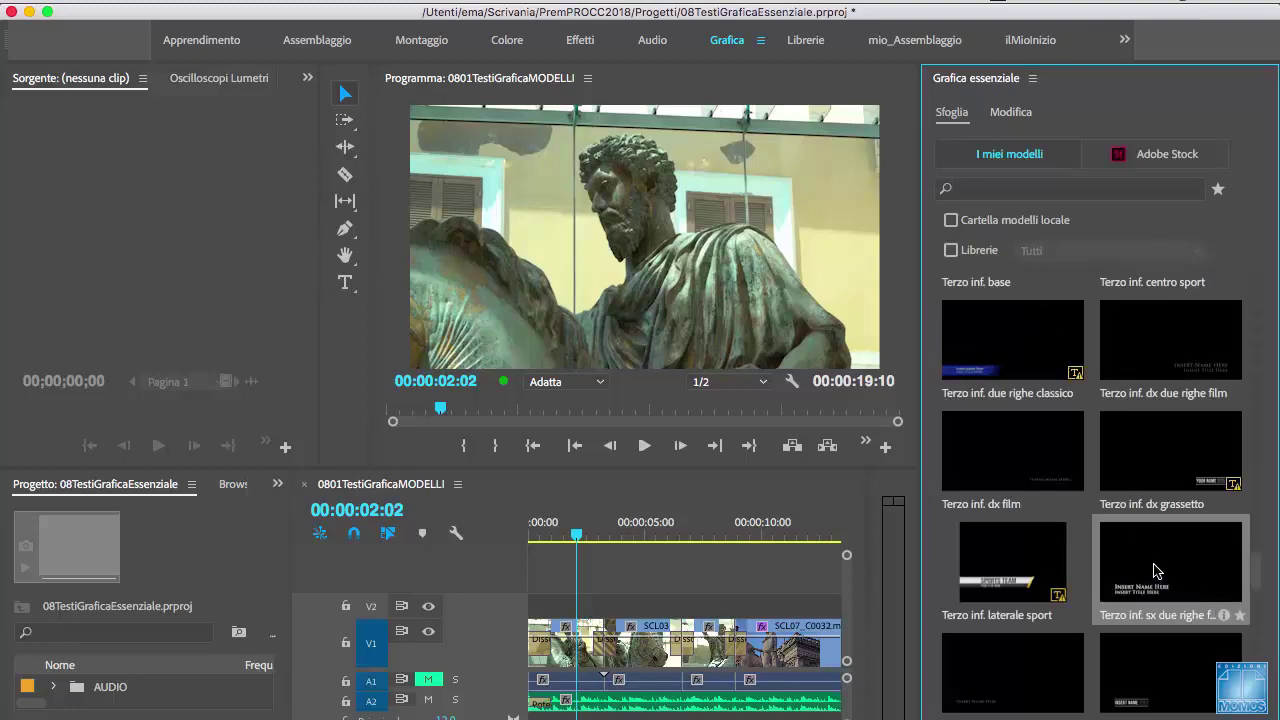
Step: Drop Terzo inf. sx due righe film onto V2 at 00:00, preview it, and select the title
drag(1163, 567, 522, 604)
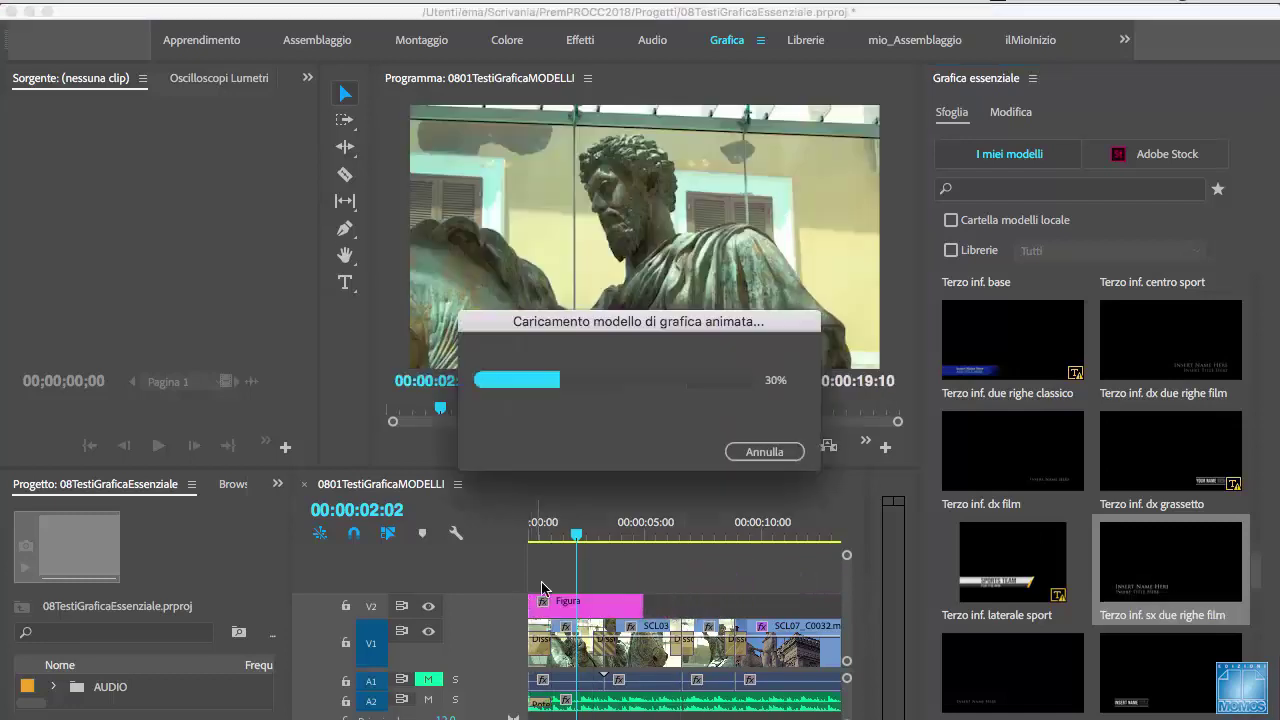
drag(567, 545, 523, 530)
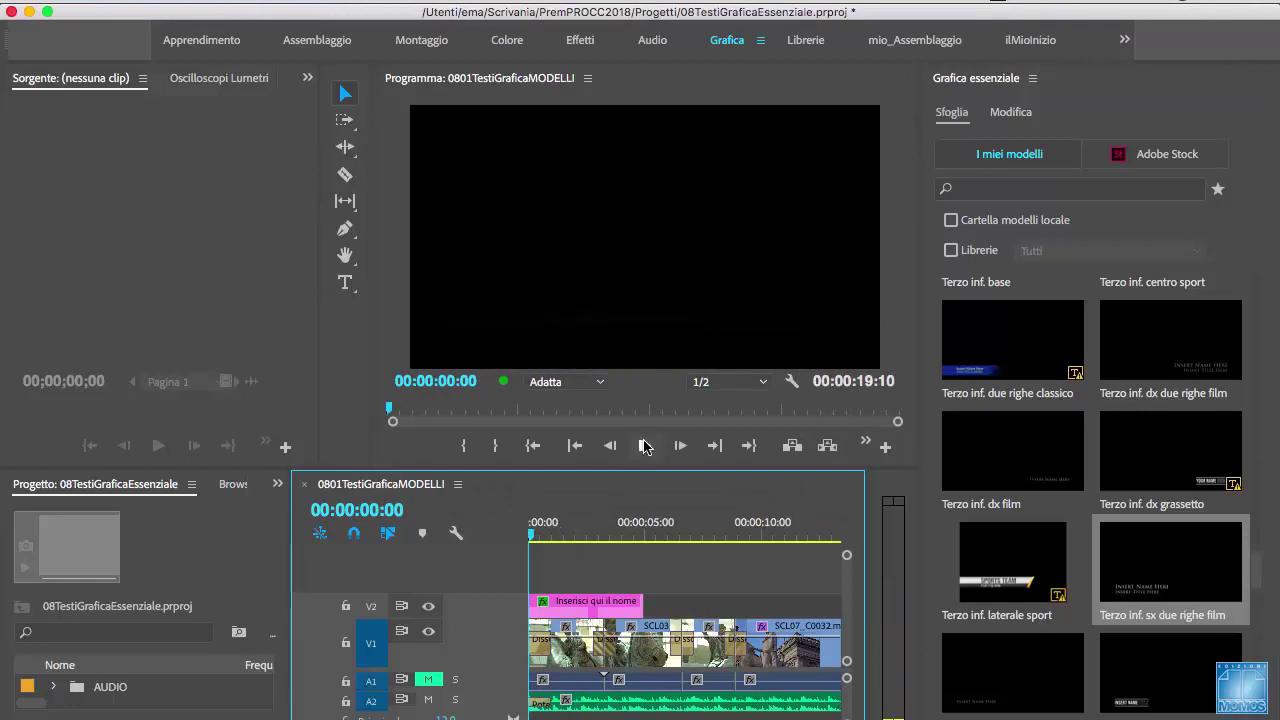
click(645, 445)
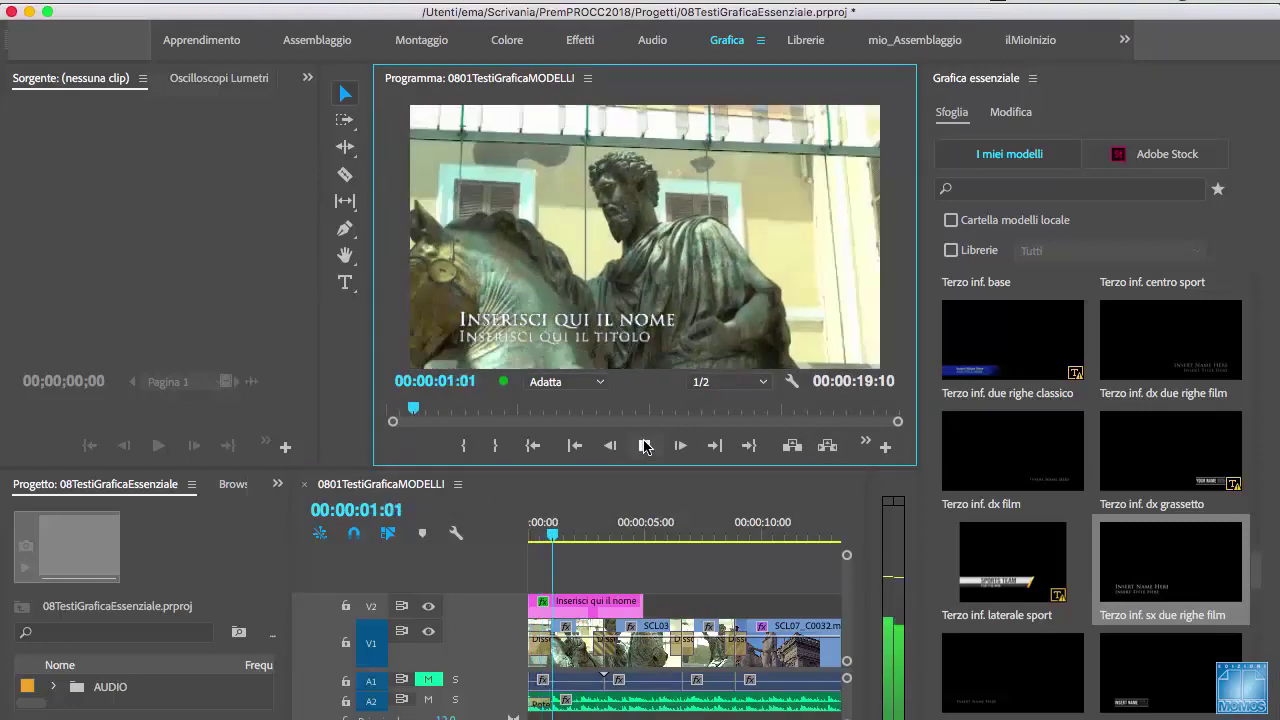
click(645, 445)
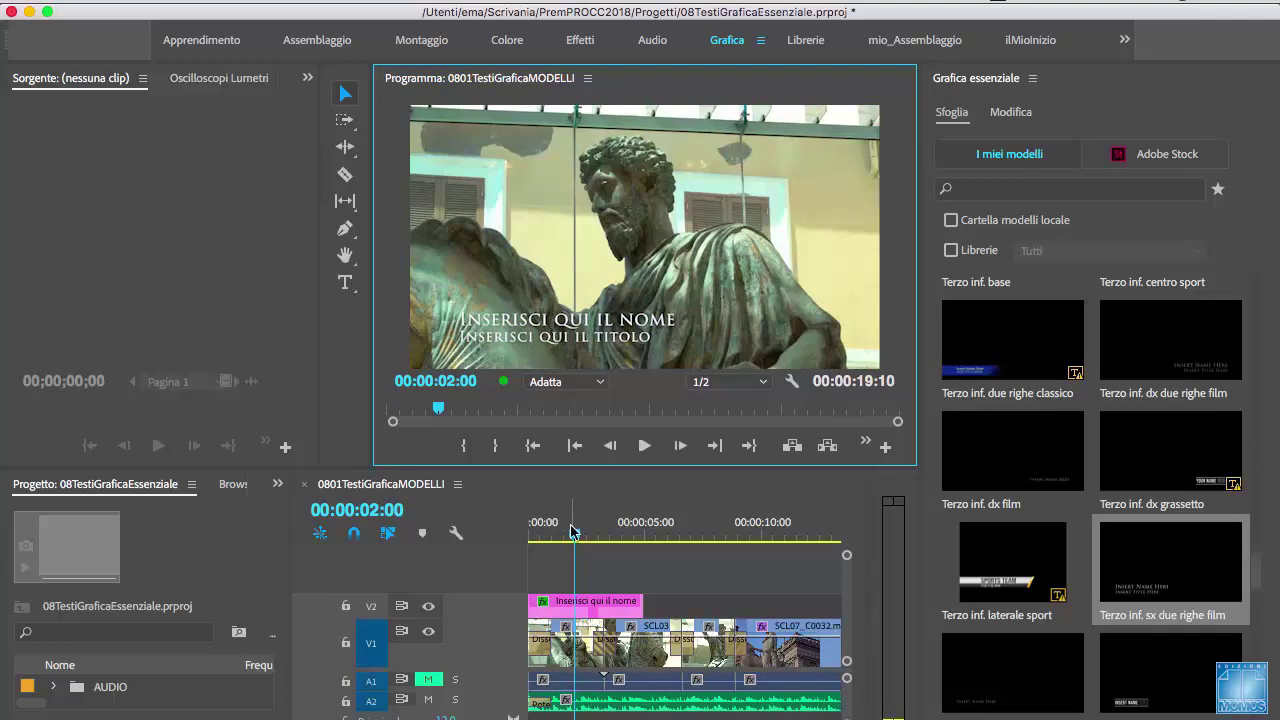
click(513, 326)
Step: Replace the lower-third text with 'Statua equestre' on the name line and 'Museo XXX' below
click(511, 335)
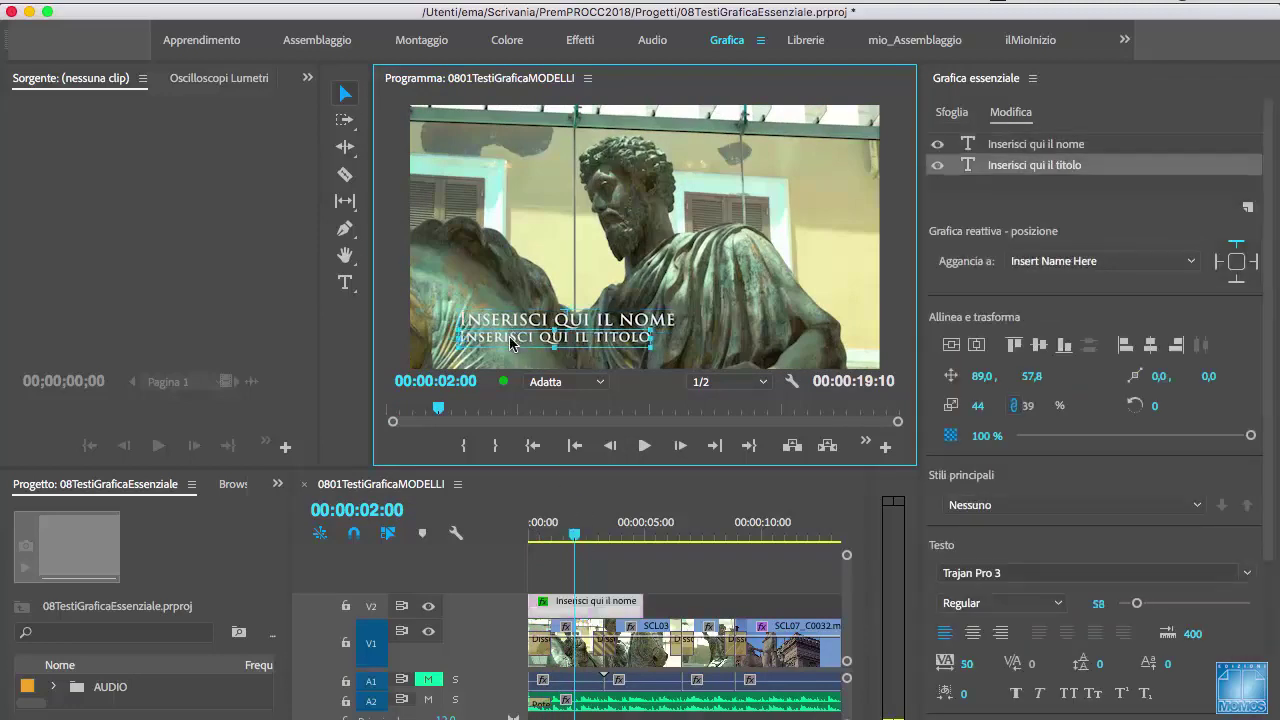
click(511, 324)
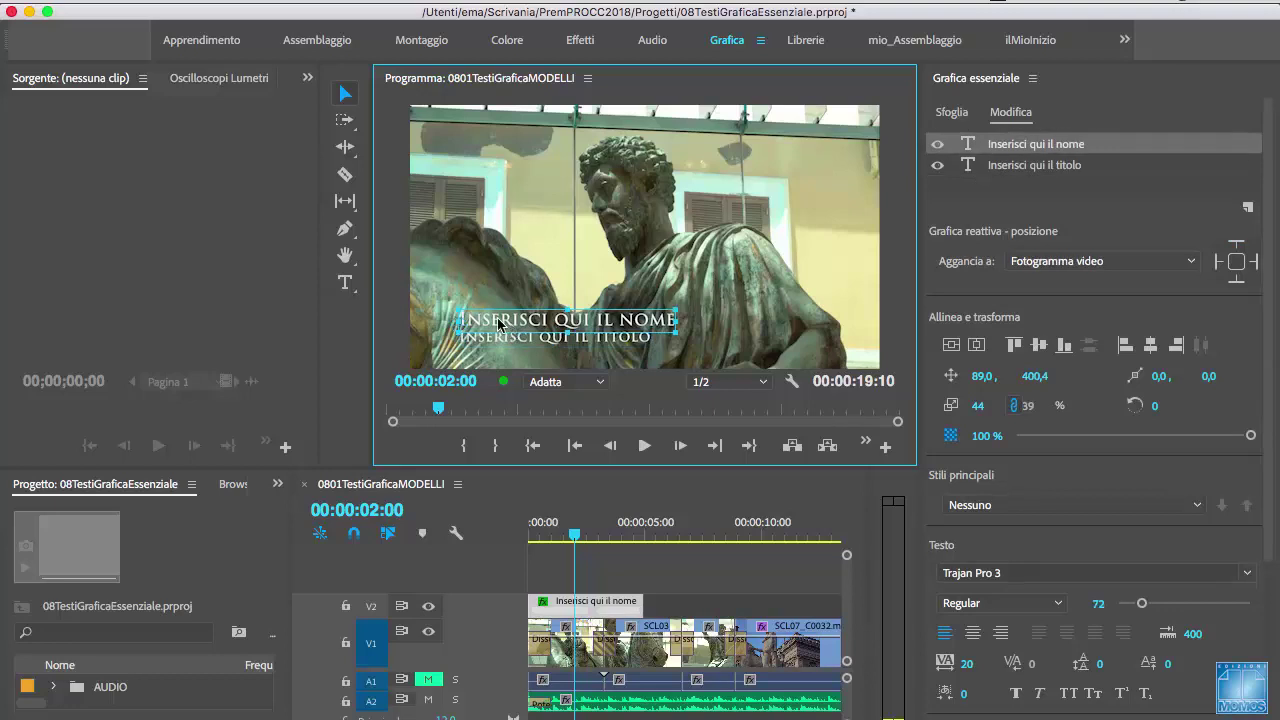
click(345, 282)
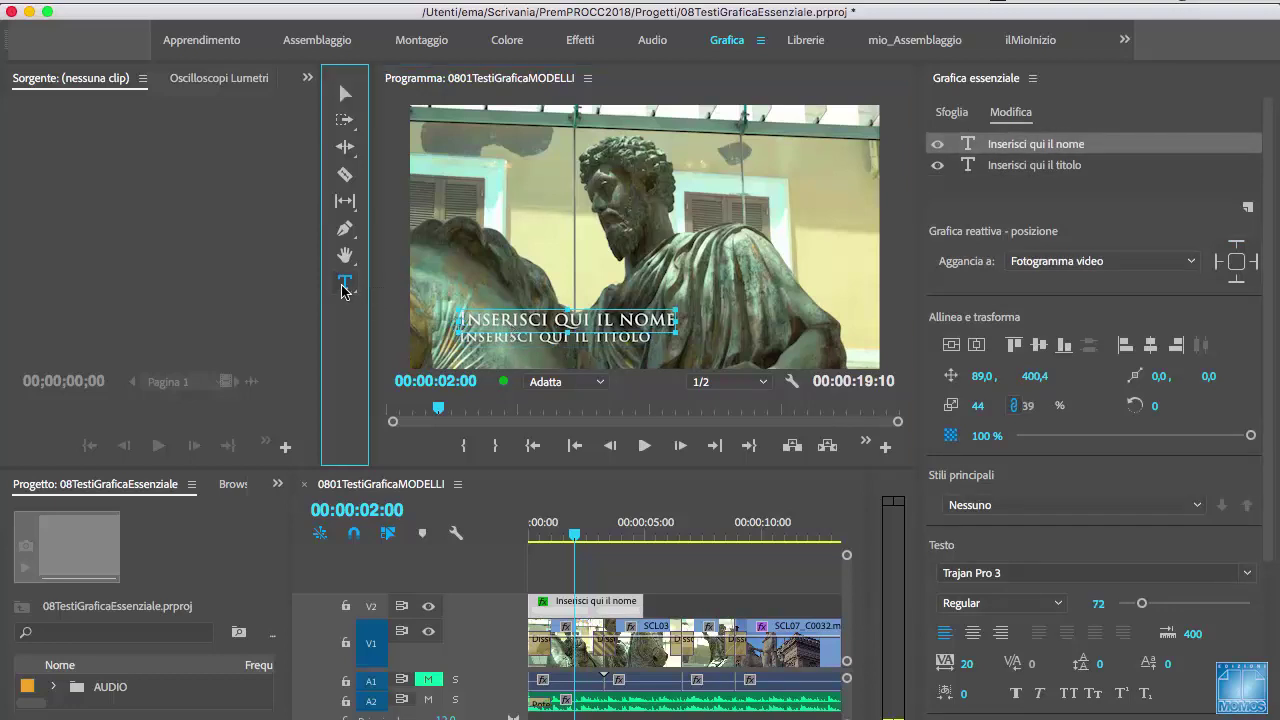
triple_click(481, 316)
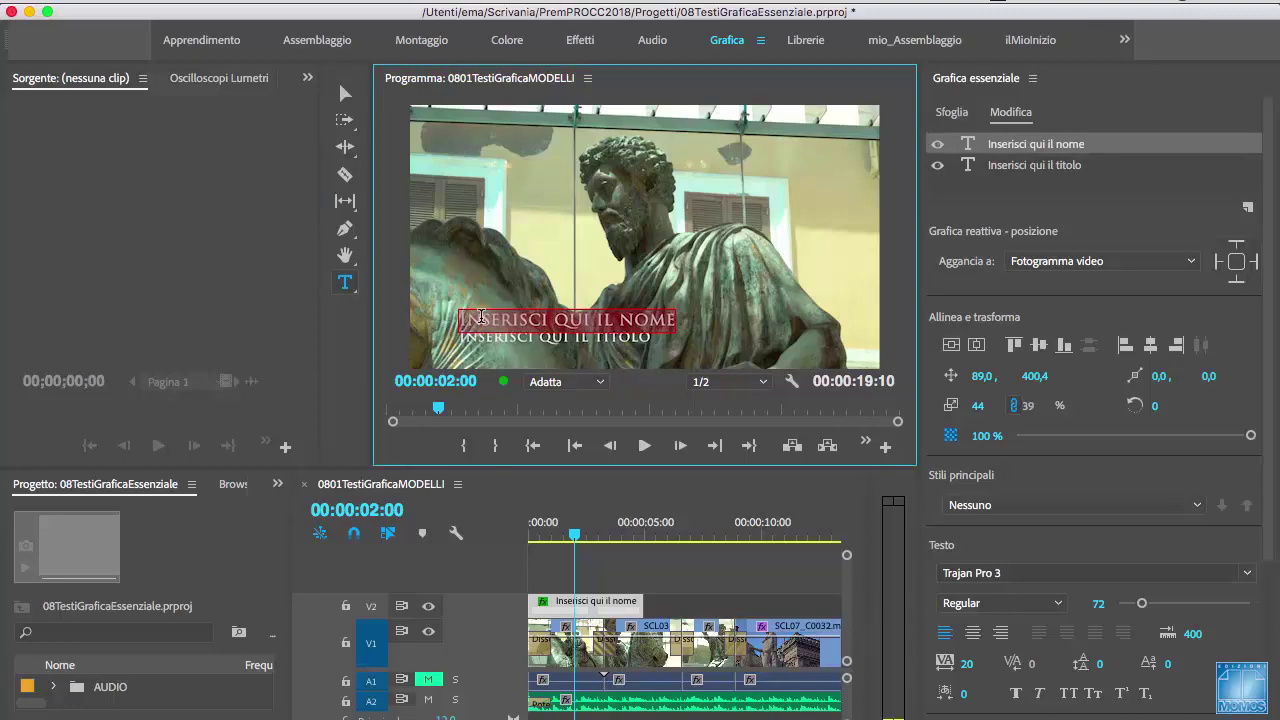
text(S)
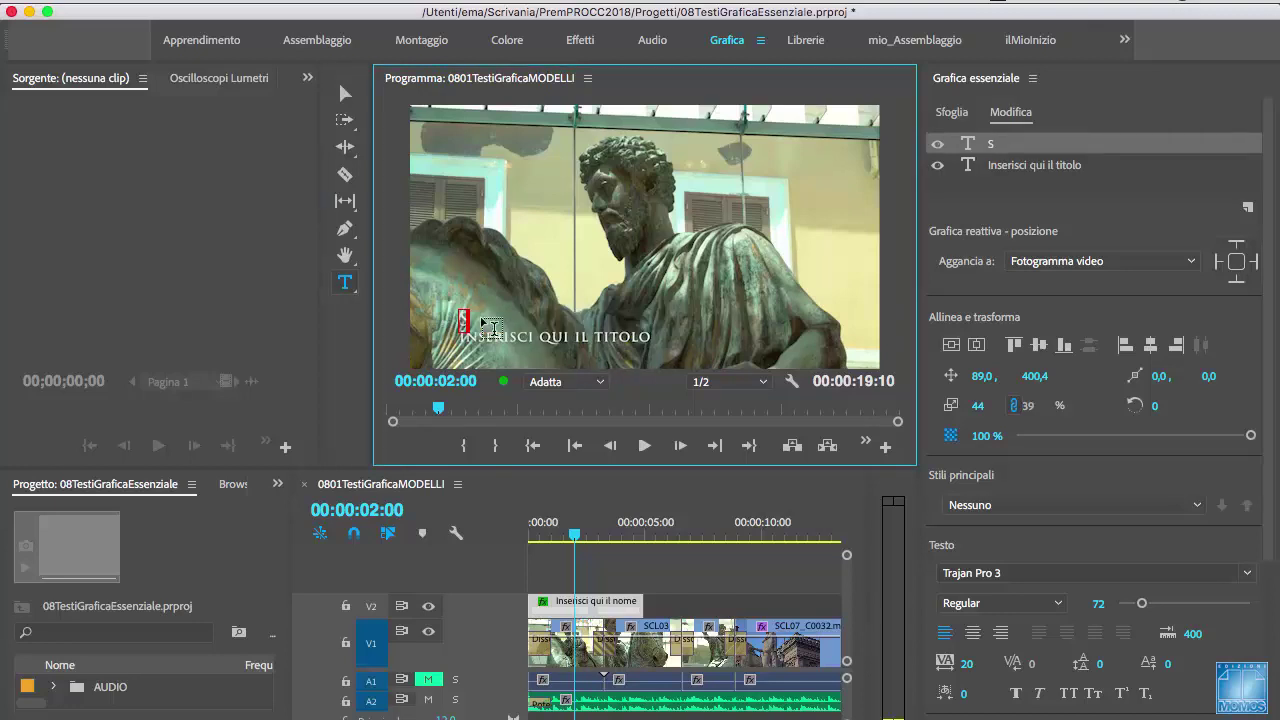
text(tatua e)
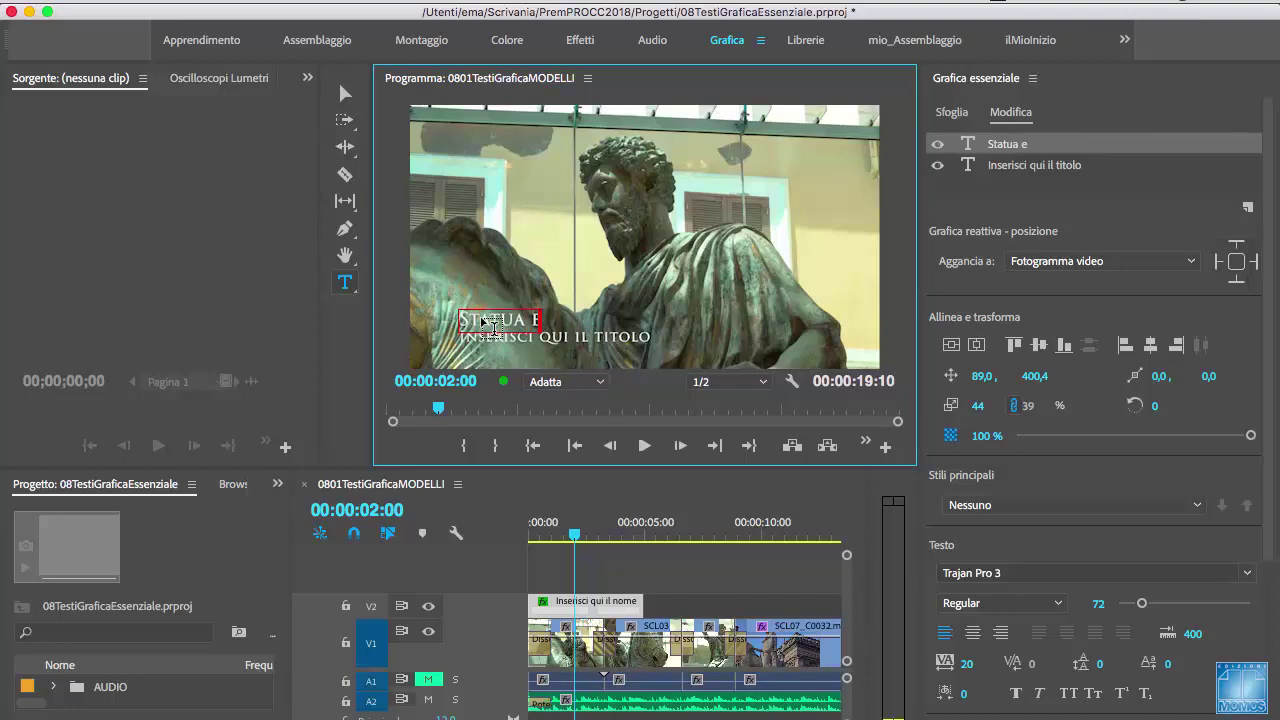
text(questre)
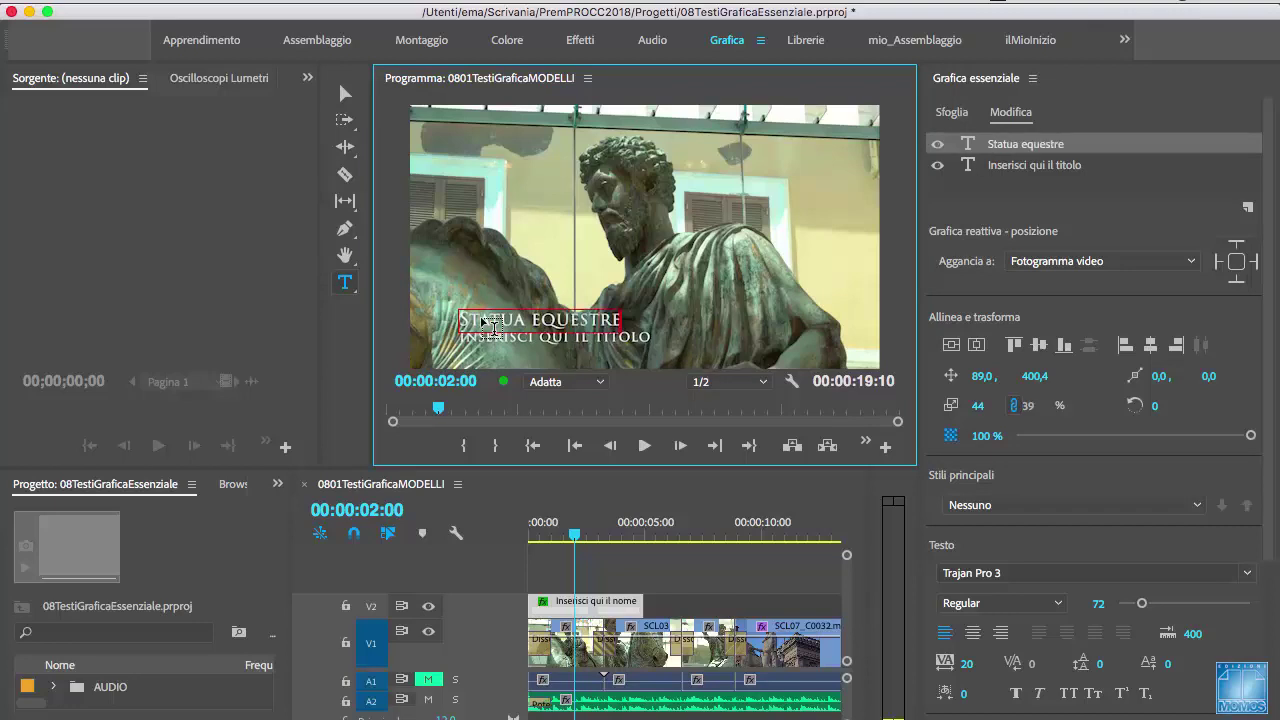
click(479, 335)
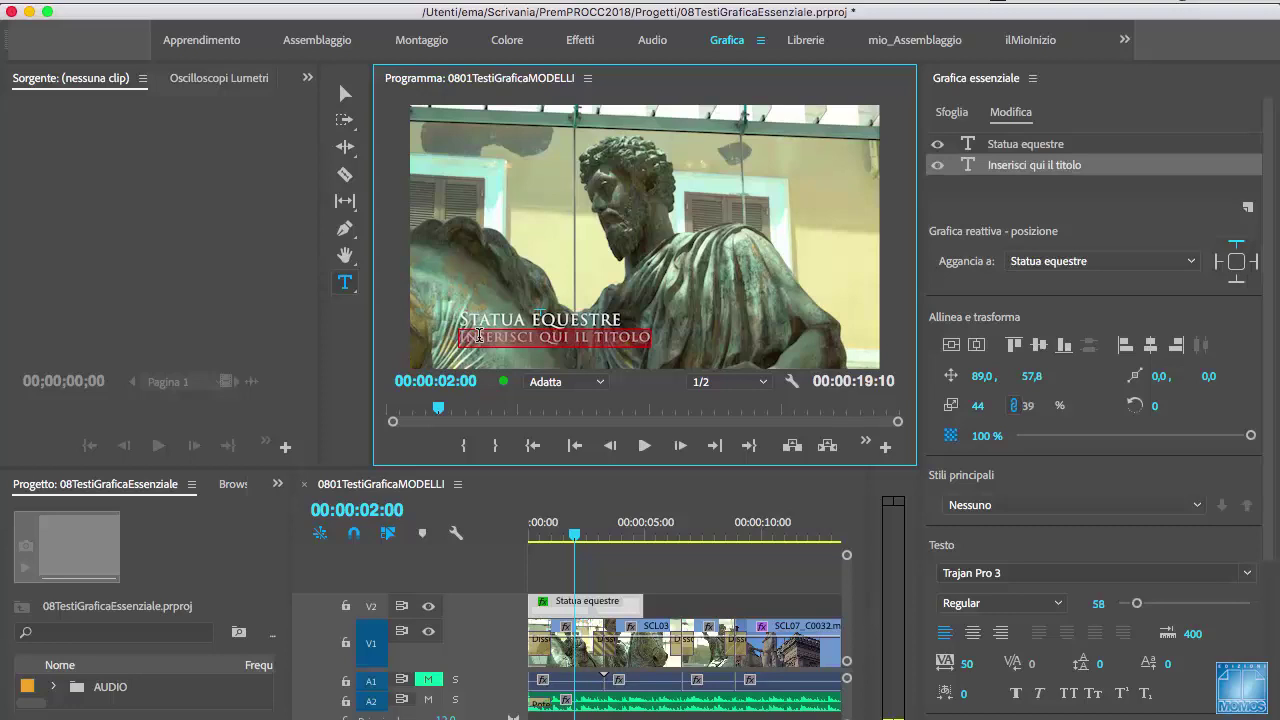
text(Museo XXX)
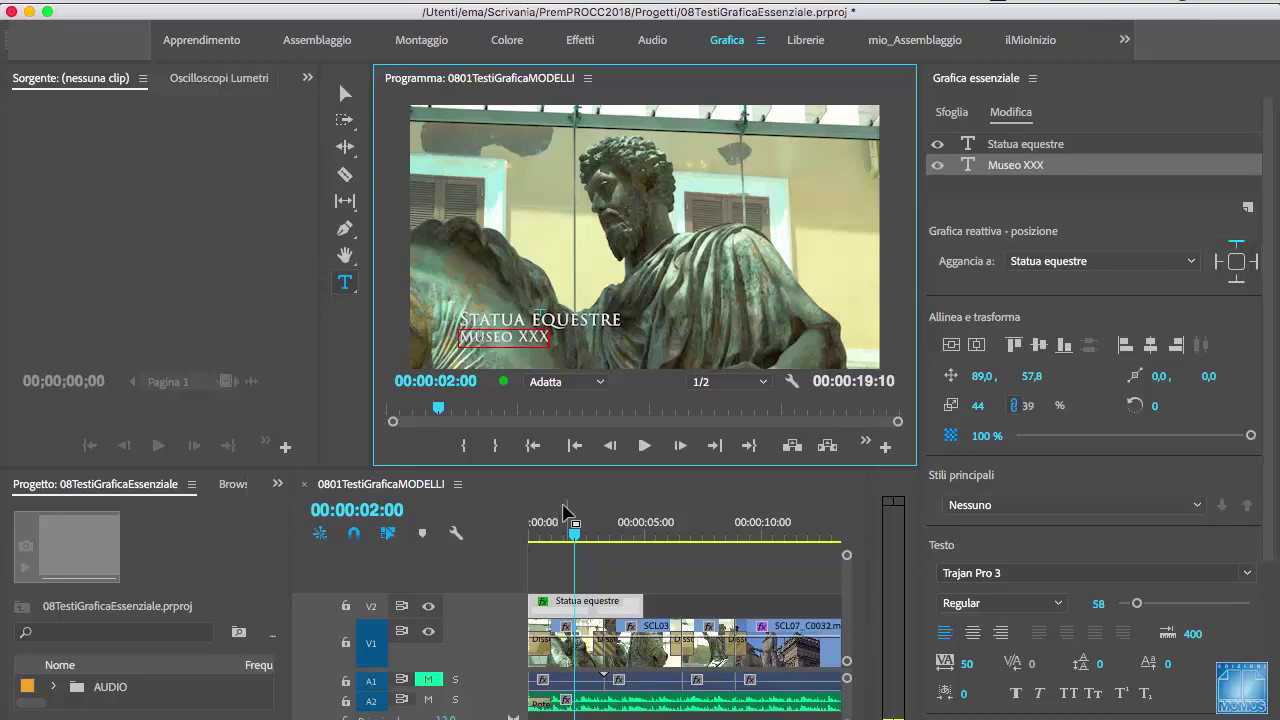
key(Escape)
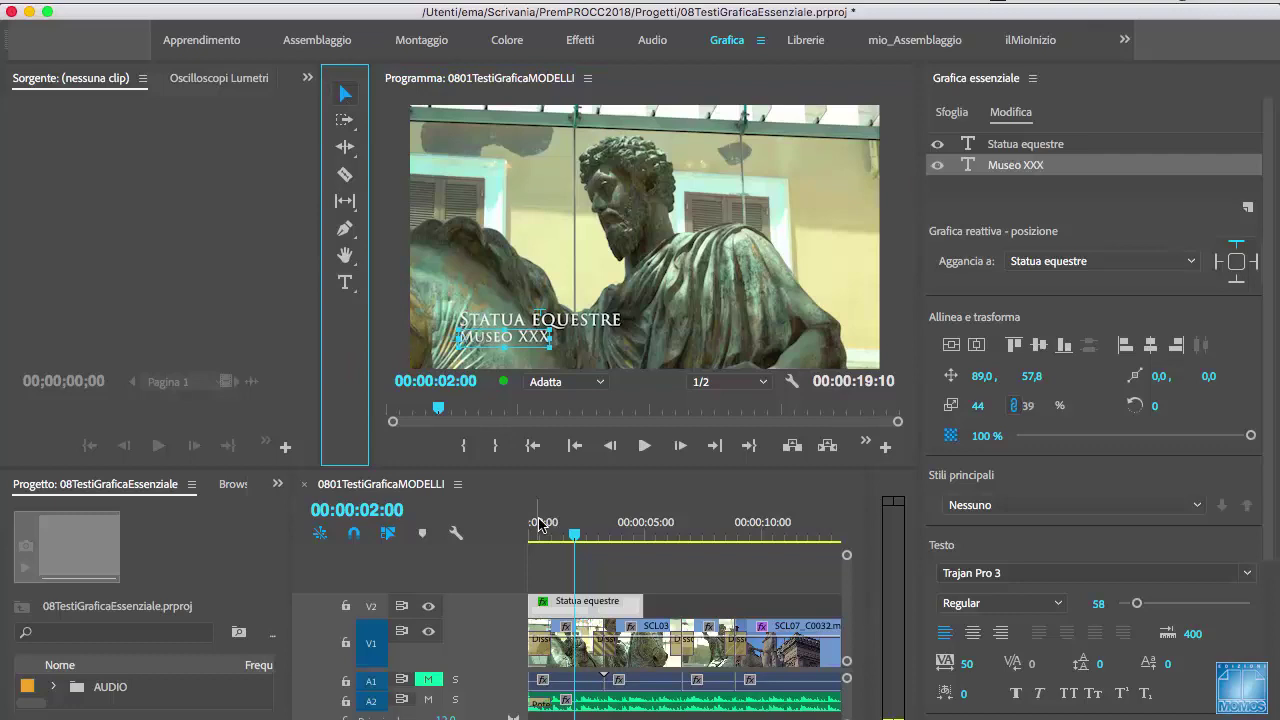
Step: Preview the Statua equestre lower third from the start, then go back to the Sfoglia template list
drag(539, 524, 518, 525)
click(644, 447)
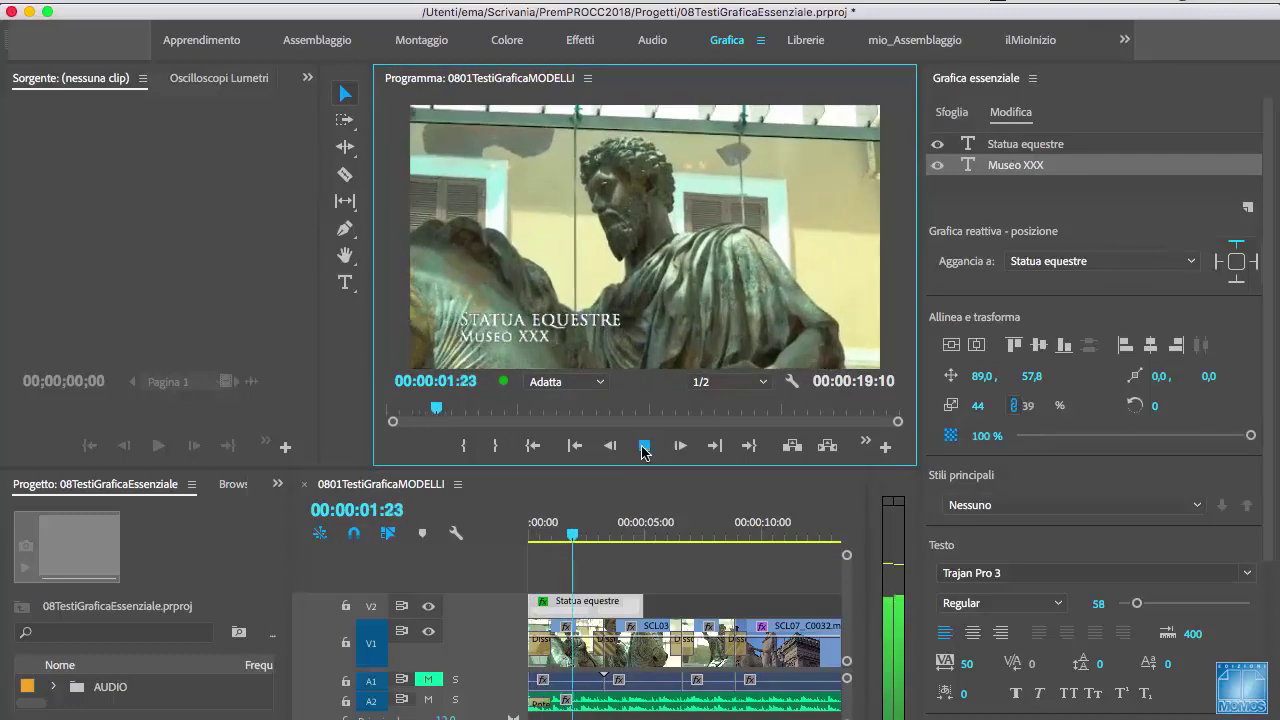
click(644, 447)
click(644, 447)
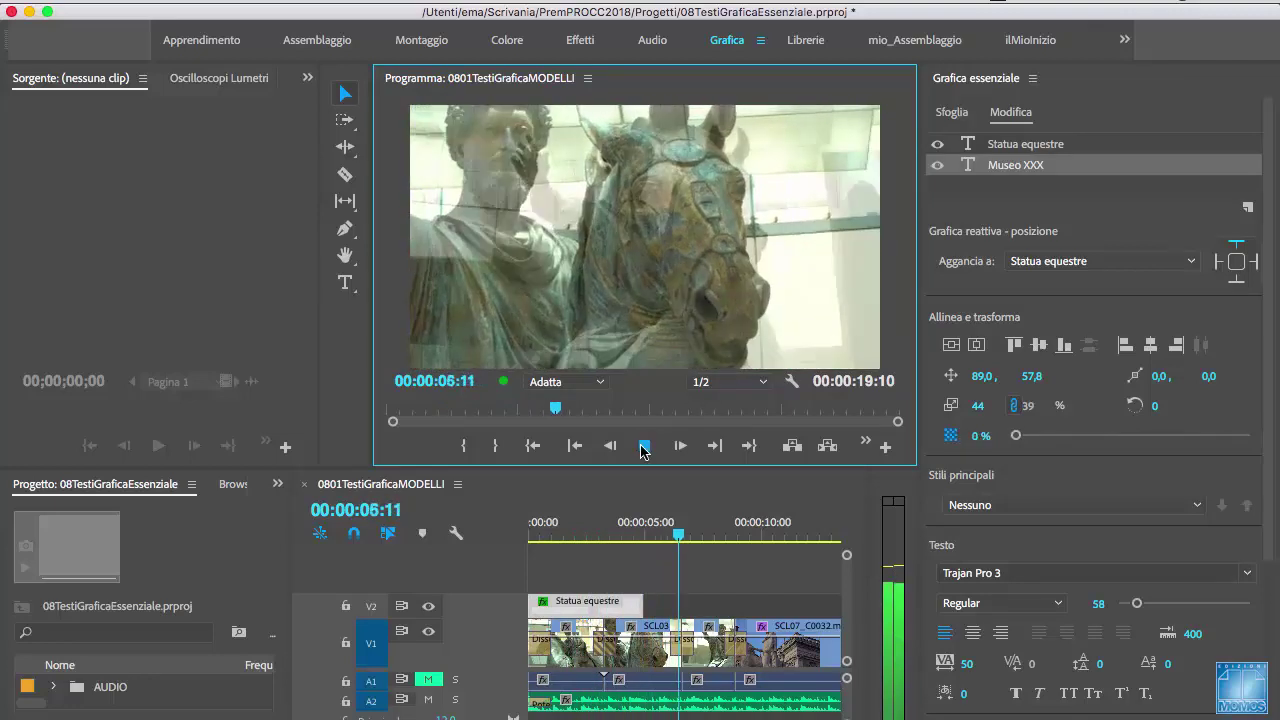
click(644, 447)
scroll(603, 549, down, 3)
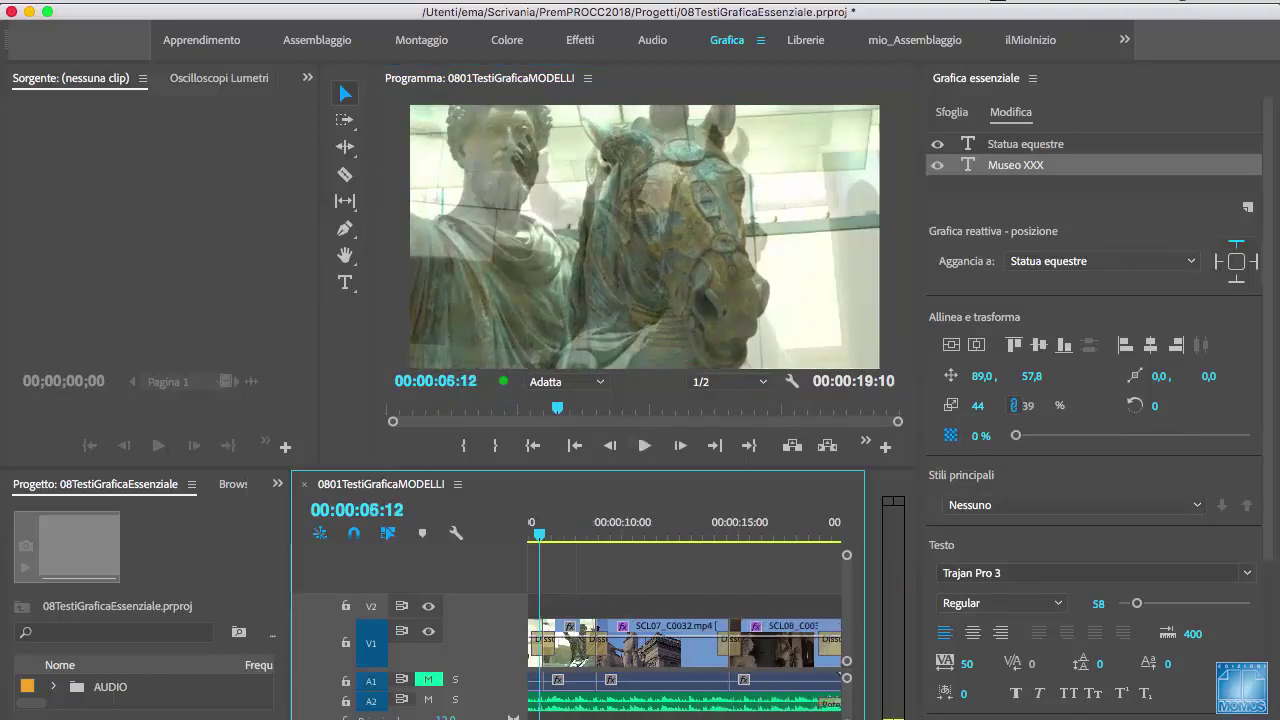
click(952, 112)
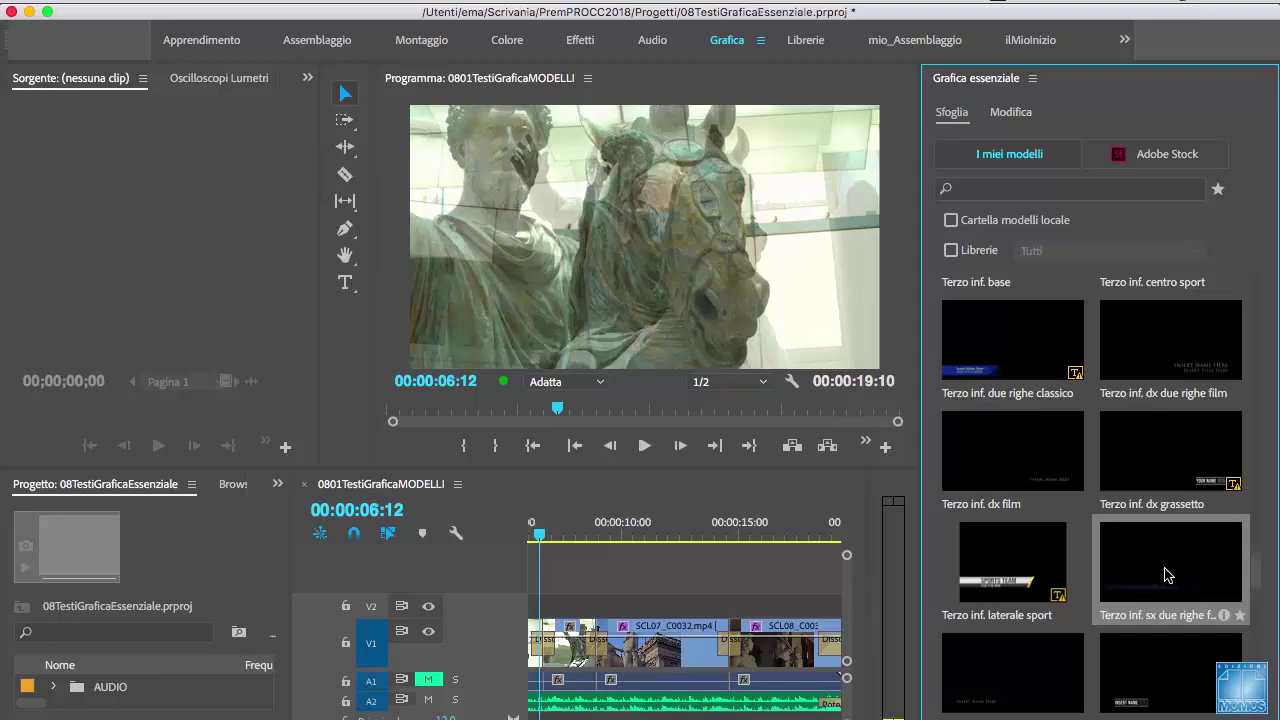
Step: Place a second Terzo inf. sx due righe film template on V2 above SCL07_C0032.mp4 and scrub onto it
click(806, 540)
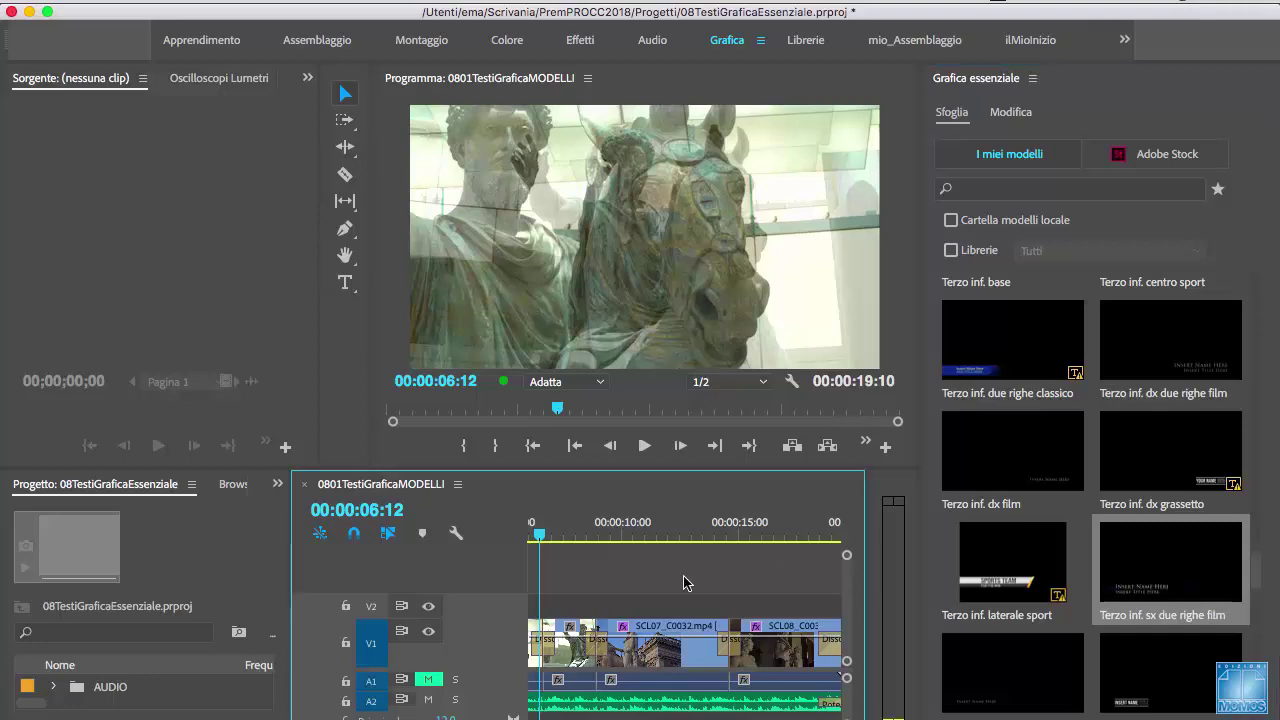
drag(1125, 560, 599, 616)
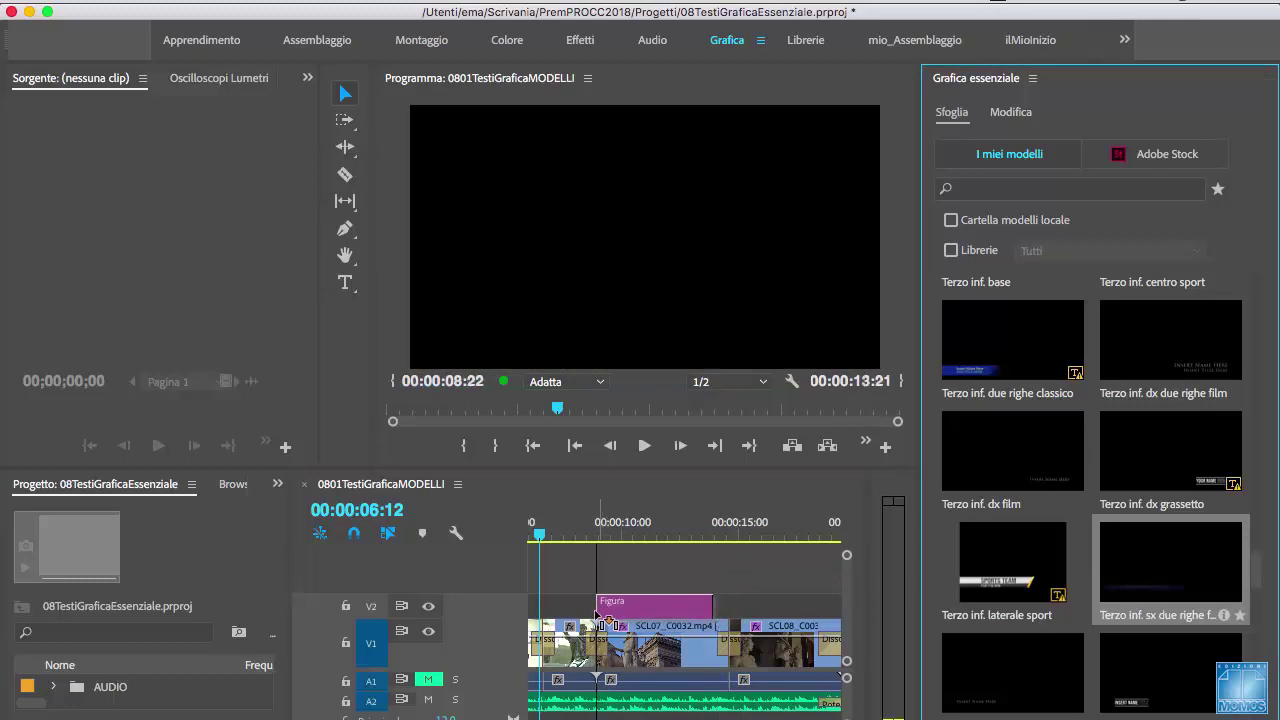
drag(594, 522, 622, 522)
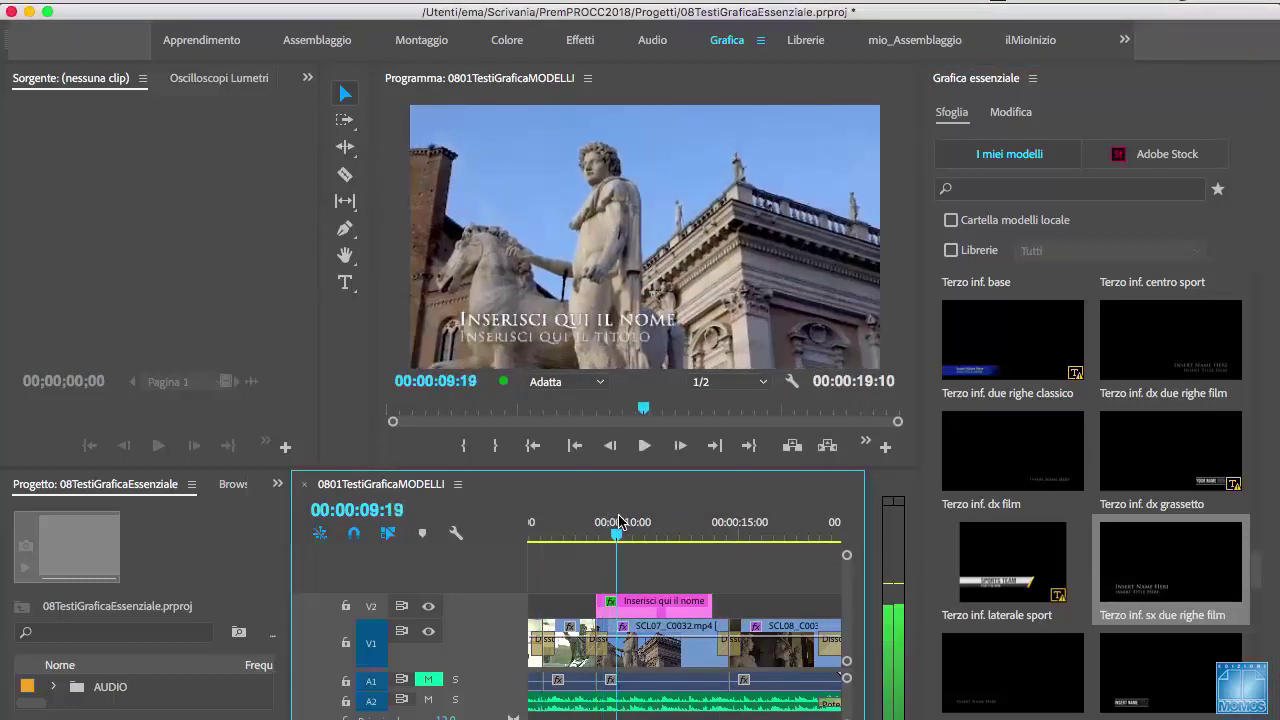
Step: Change the second lower third's text to 'Dioscuri' over 'Città di xxx'
click(645, 605)
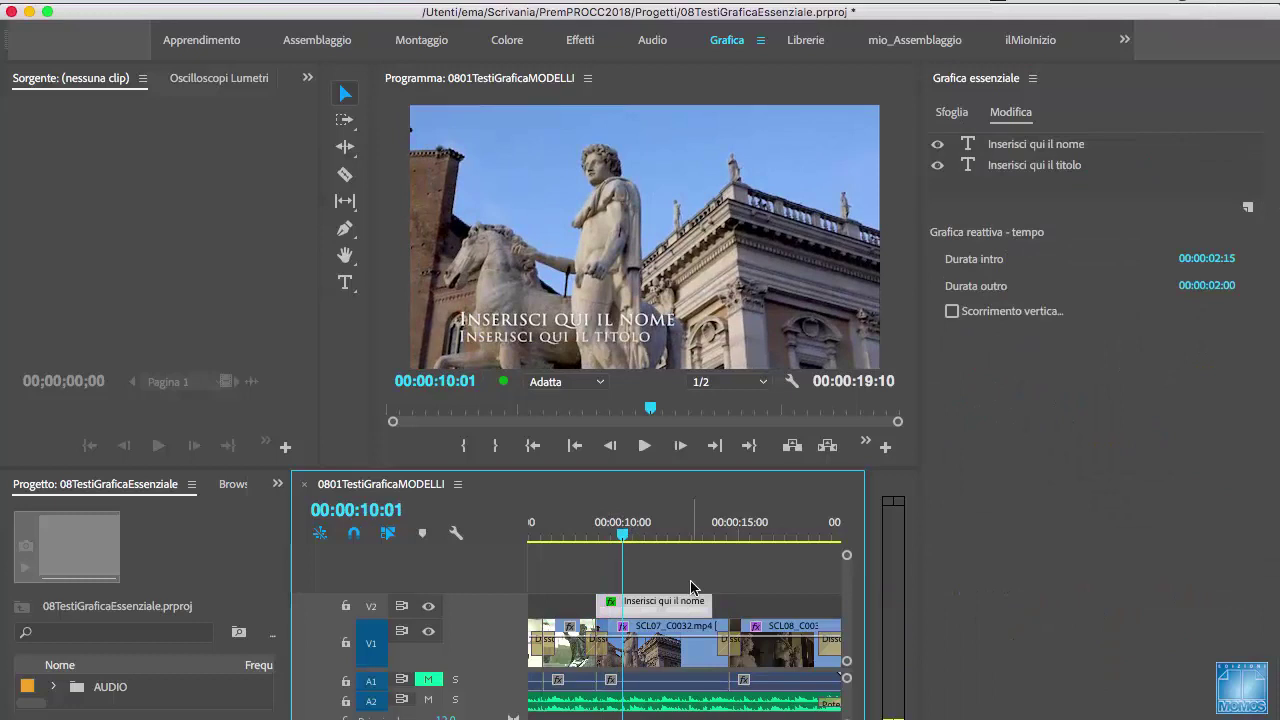
click(553, 325)
double_click(553, 322)
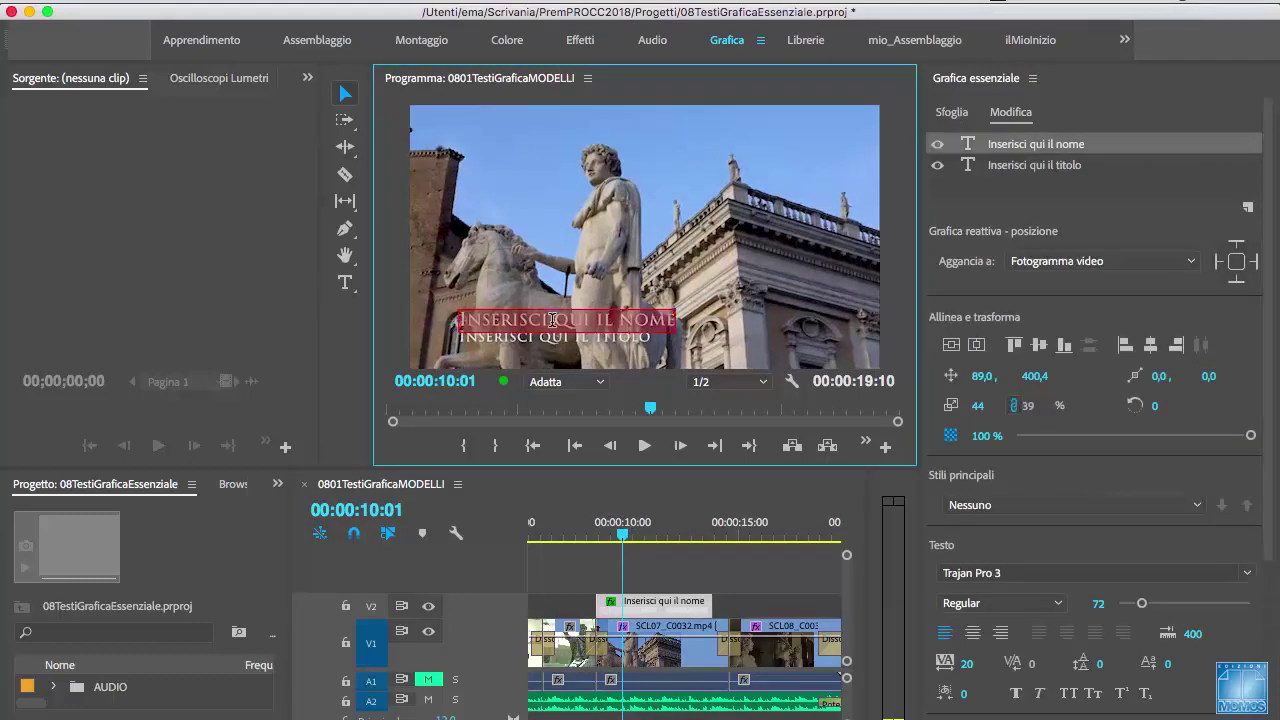
text(Dios)
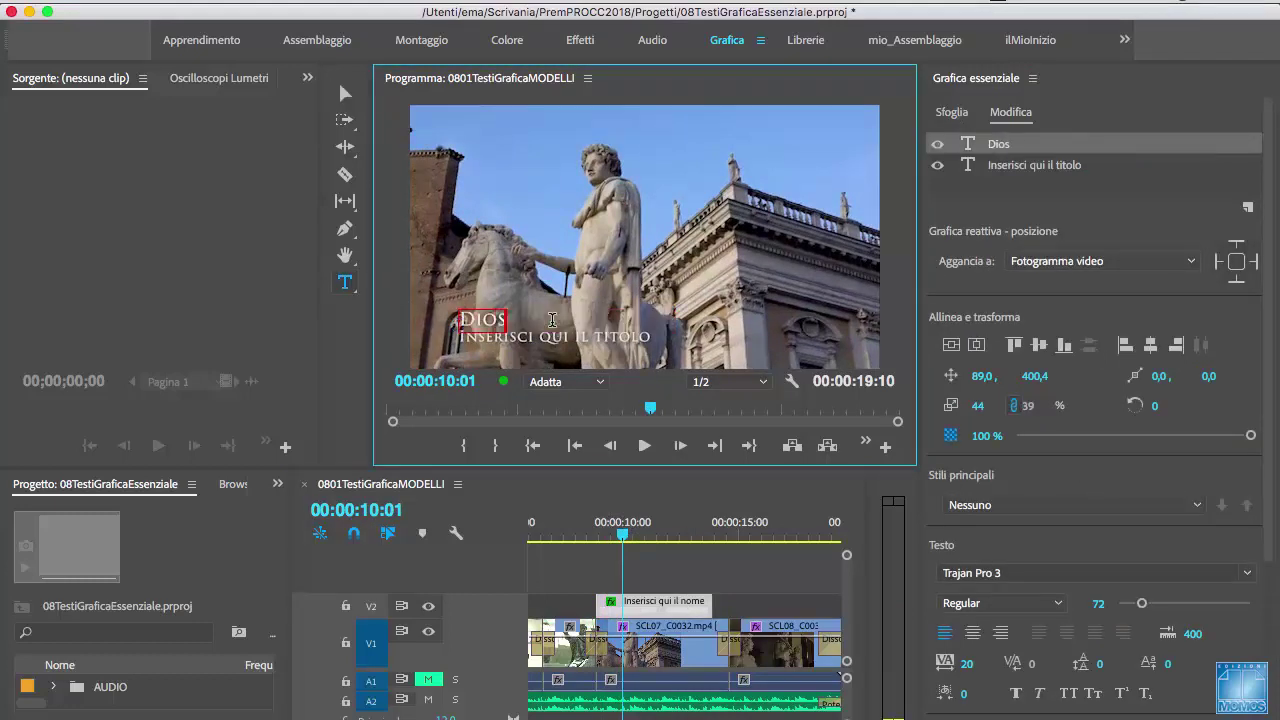
text(curi)
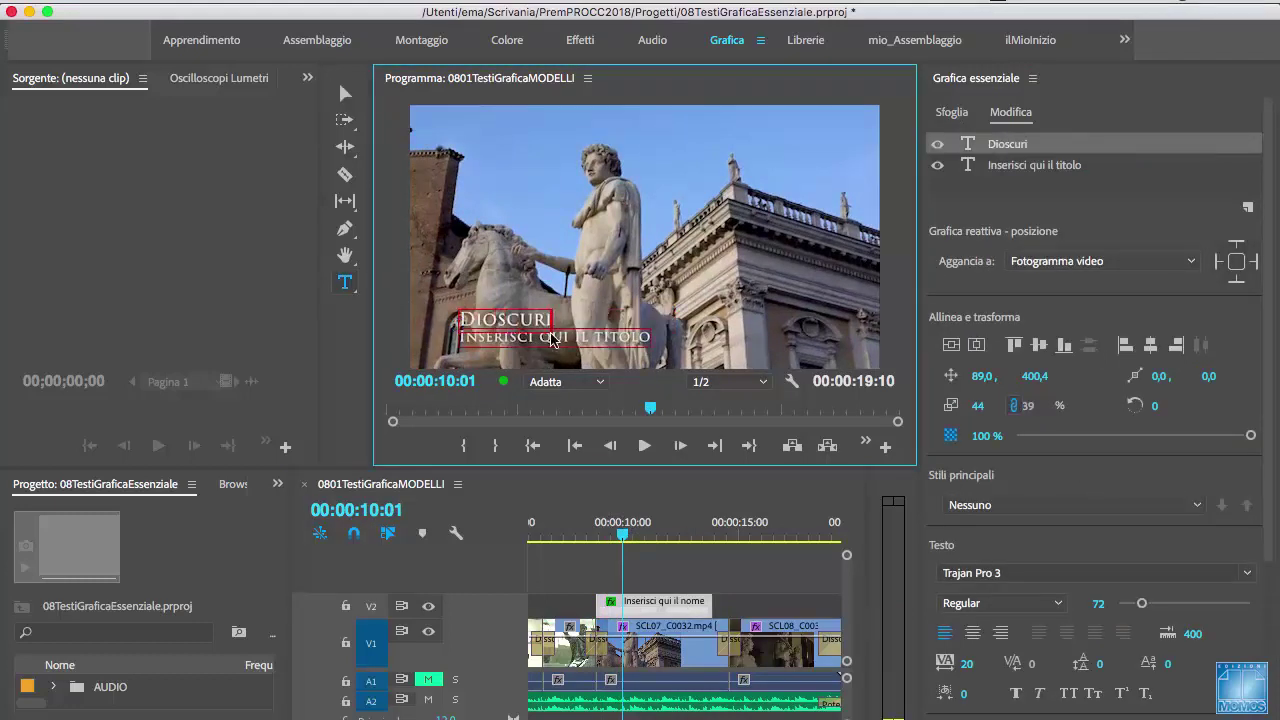
click(547, 334)
double_click(547, 334)
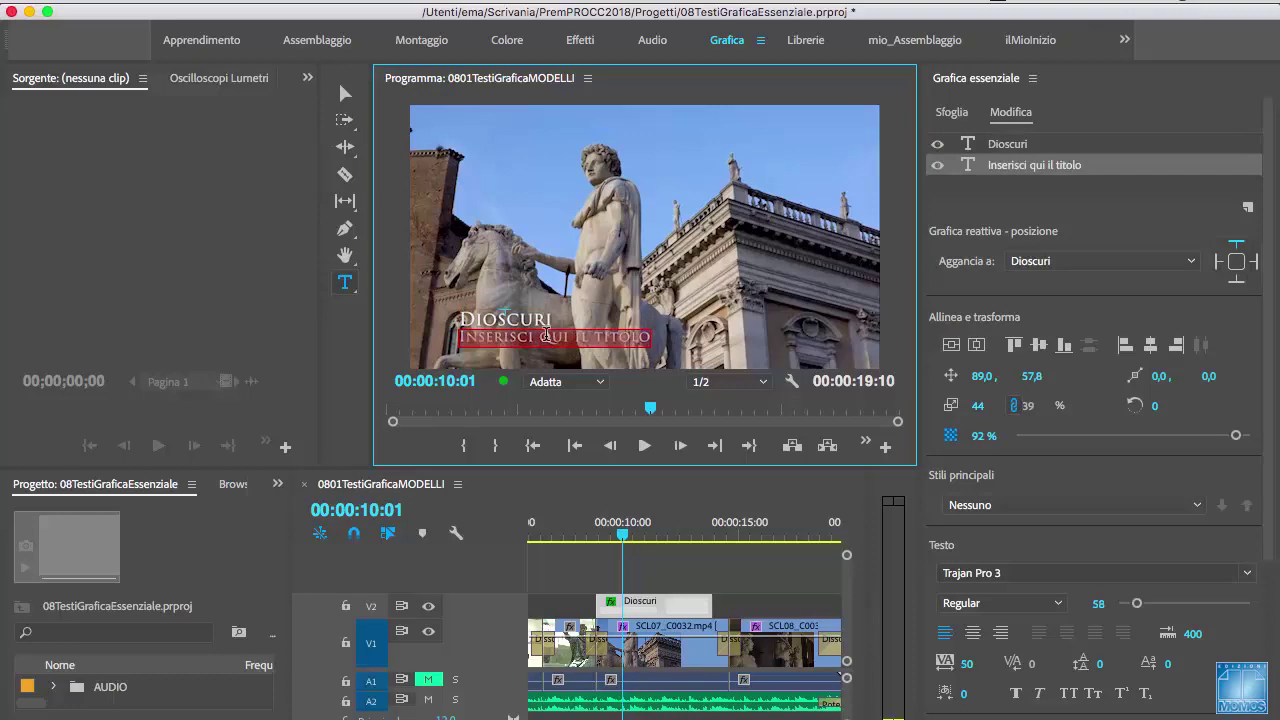
text(Città di )
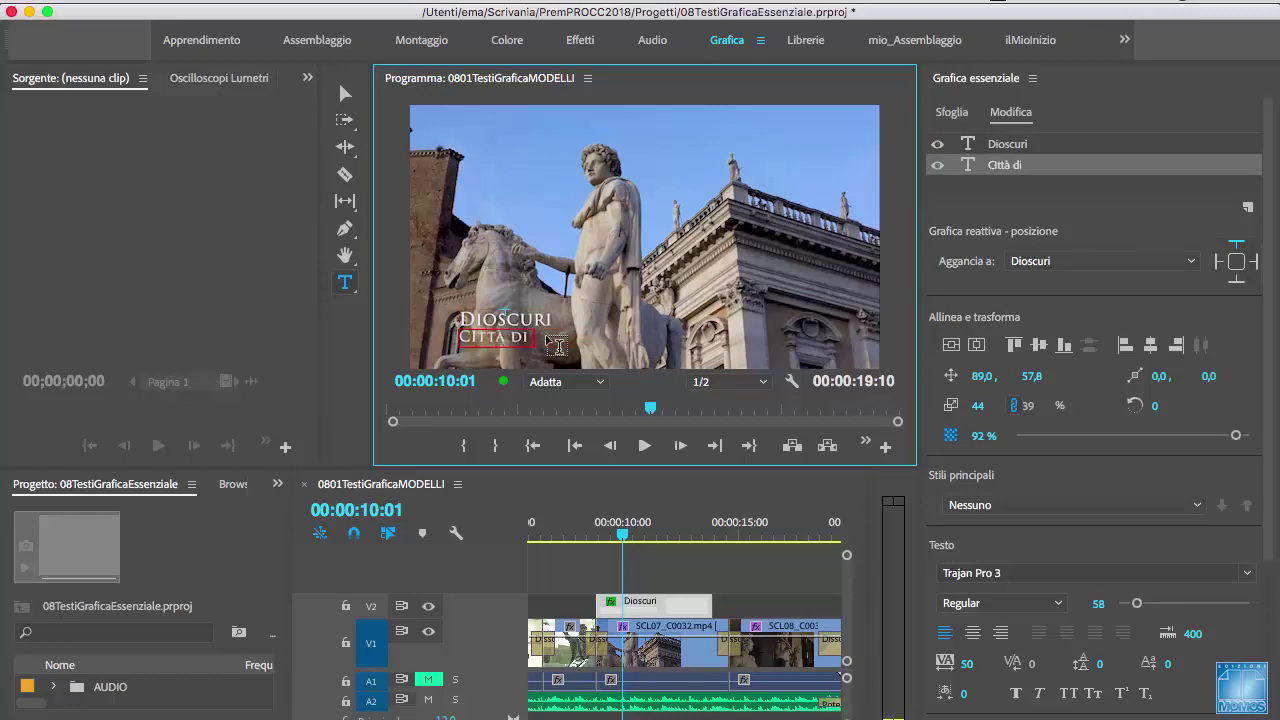
text(xxx)
click(345, 93)
Step: Play the Dioscuri title's fade-in from just before it starts, then stop
click(601, 522)
click(588, 522)
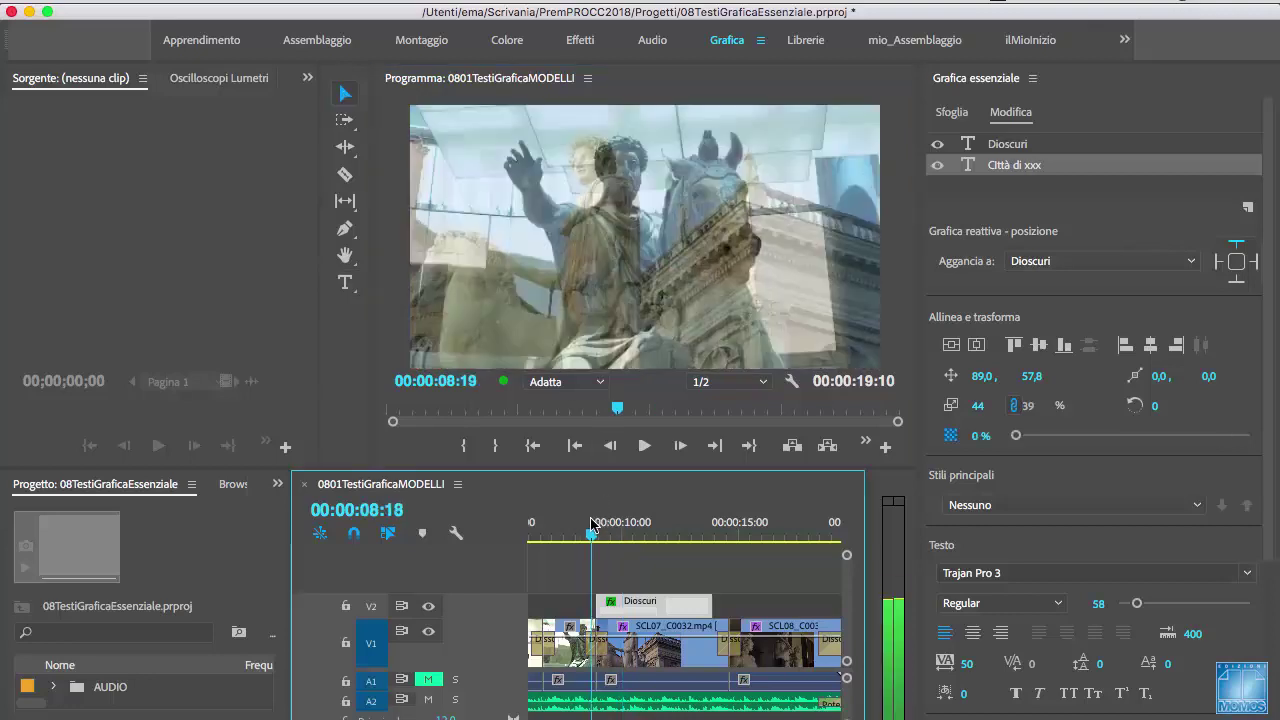
key(space)
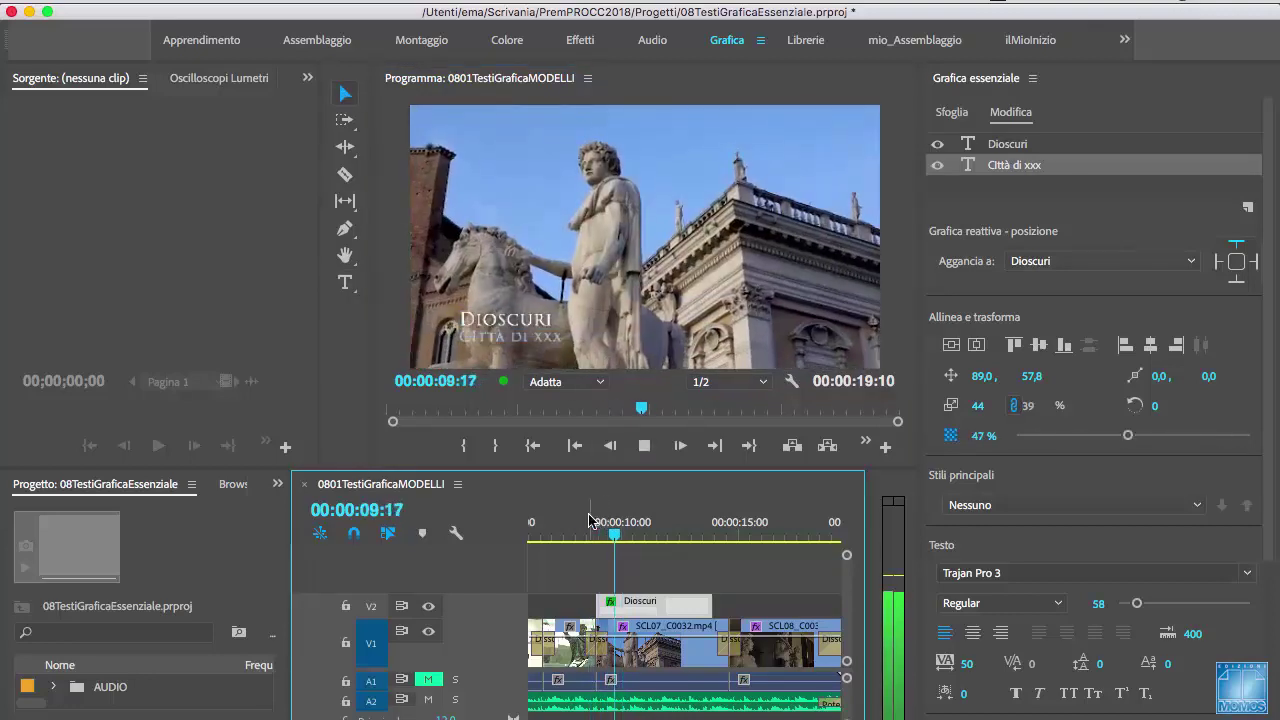
key(space)
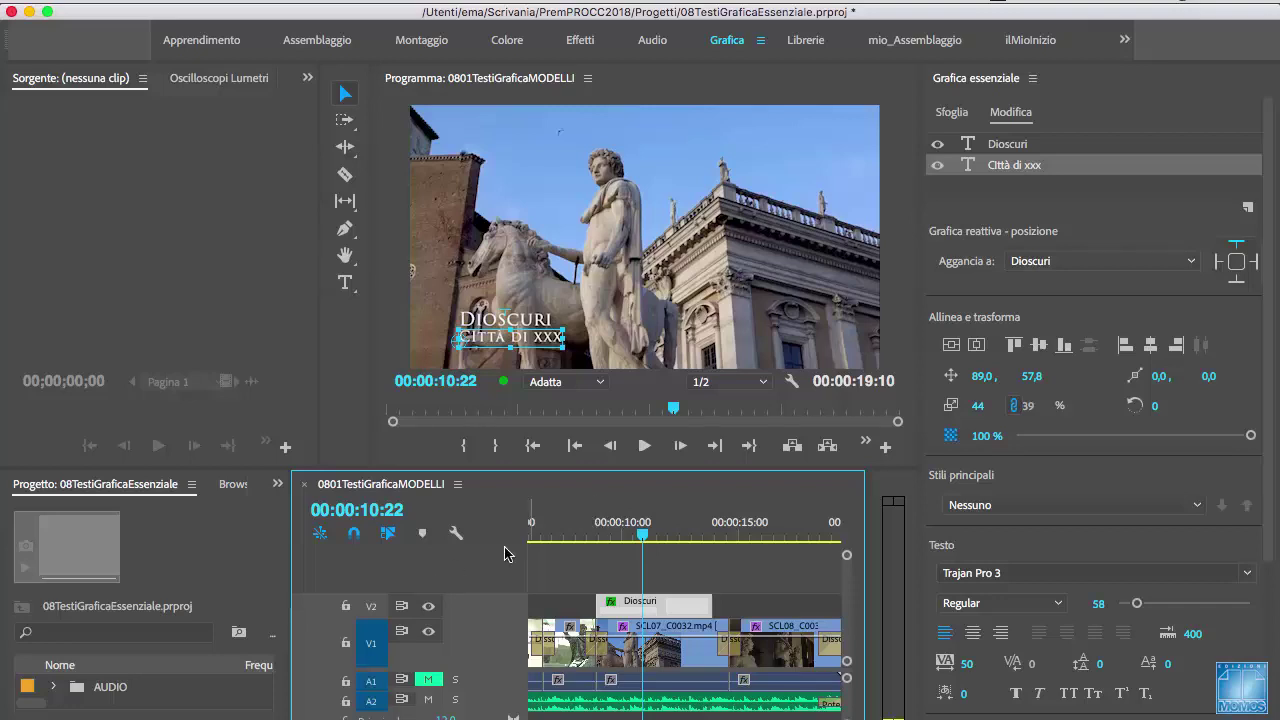
Step: Move the playhead to 00:00:02:00, where the Statua equestre title appears, and select that title
click(622, 526)
drag(622, 528, 538, 533)
scroll(623, 560, up, 3)
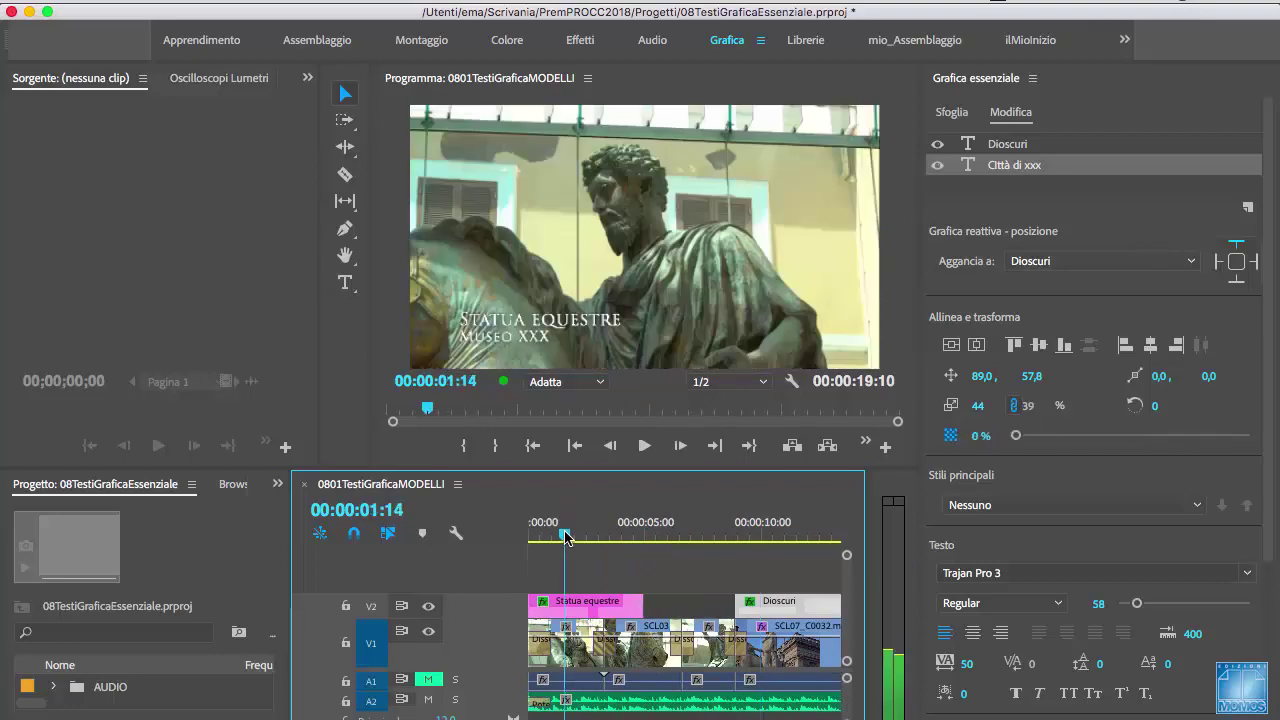
drag(532, 535, 579, 535)
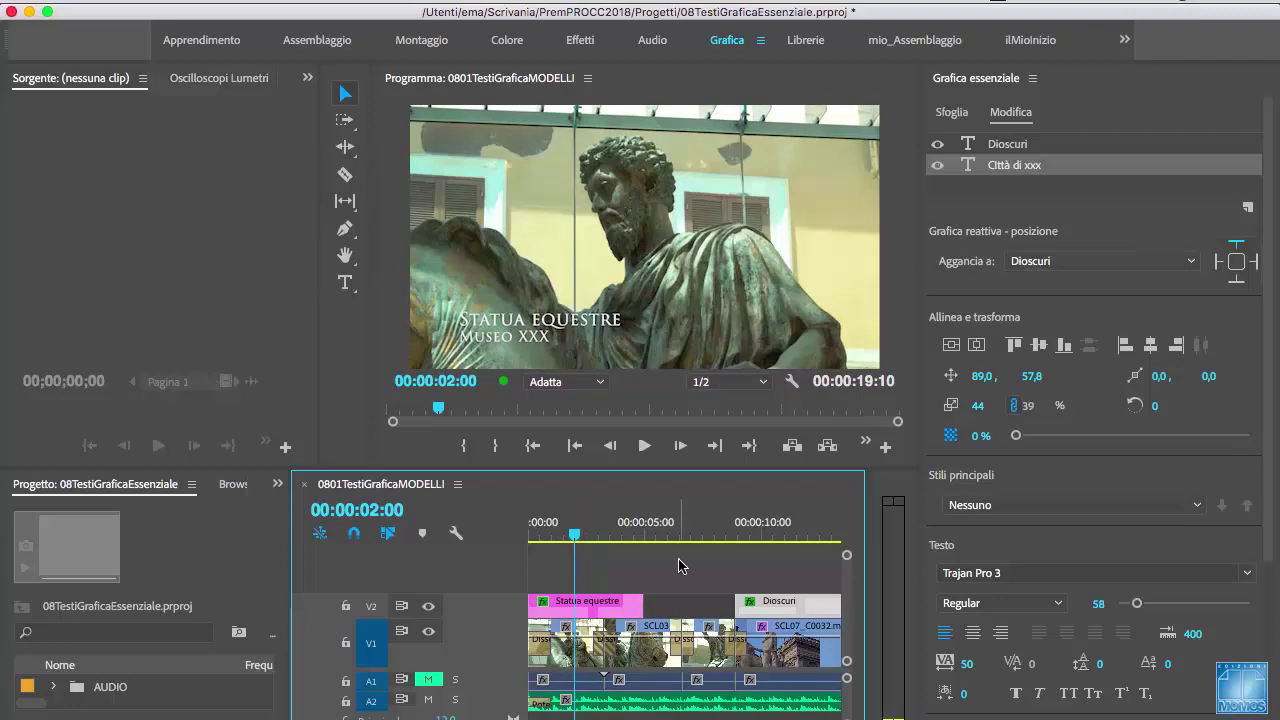
click(539, 322)
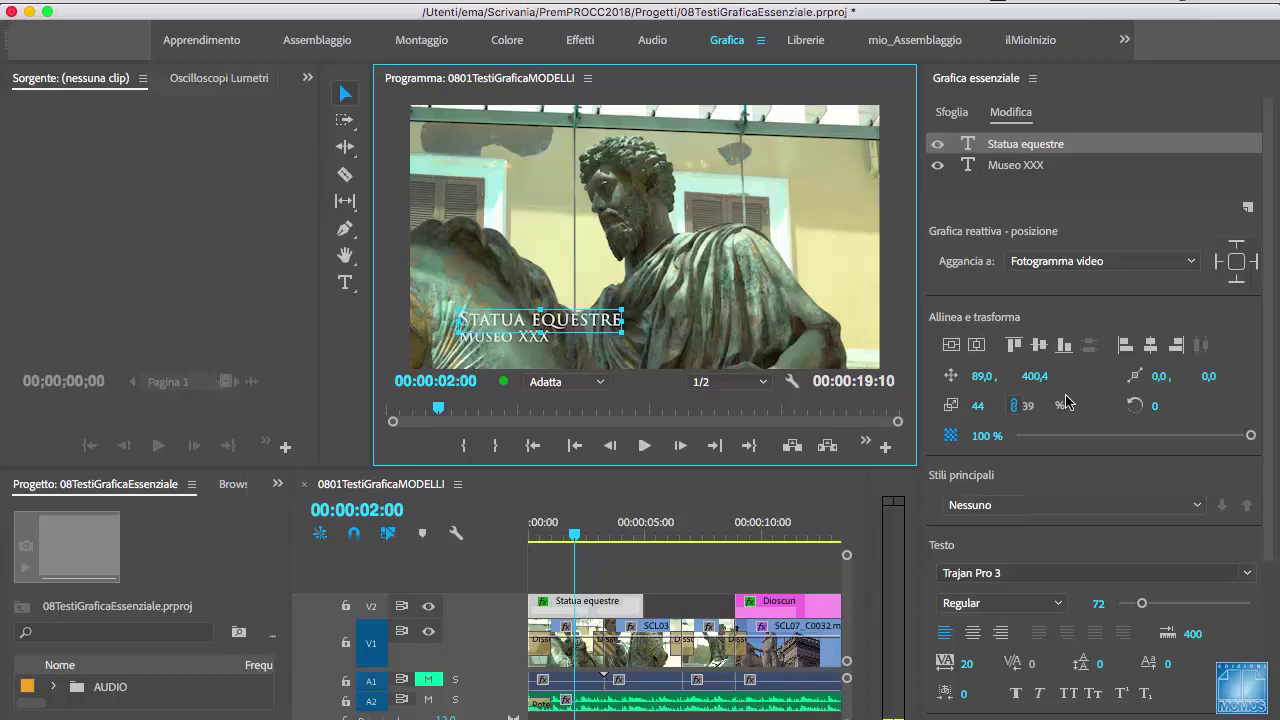
scroll(1266, 539, down, 4)
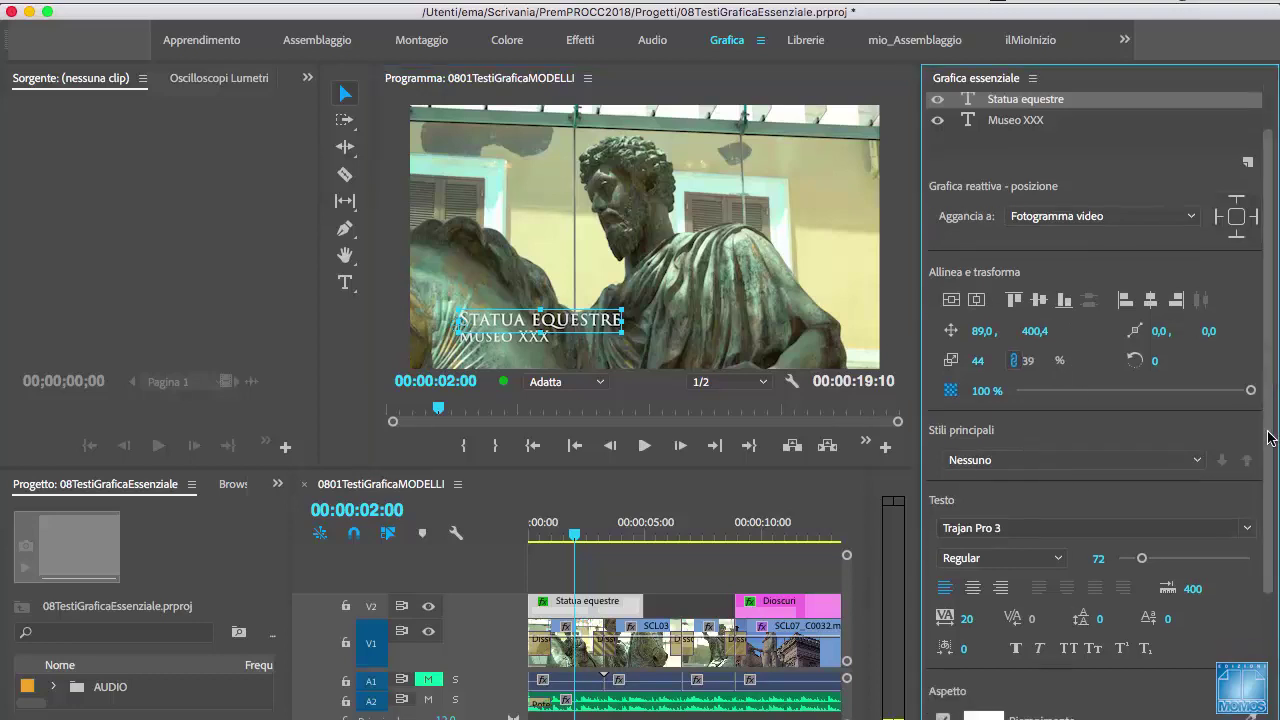
scroll(1275, 511, down, 3)
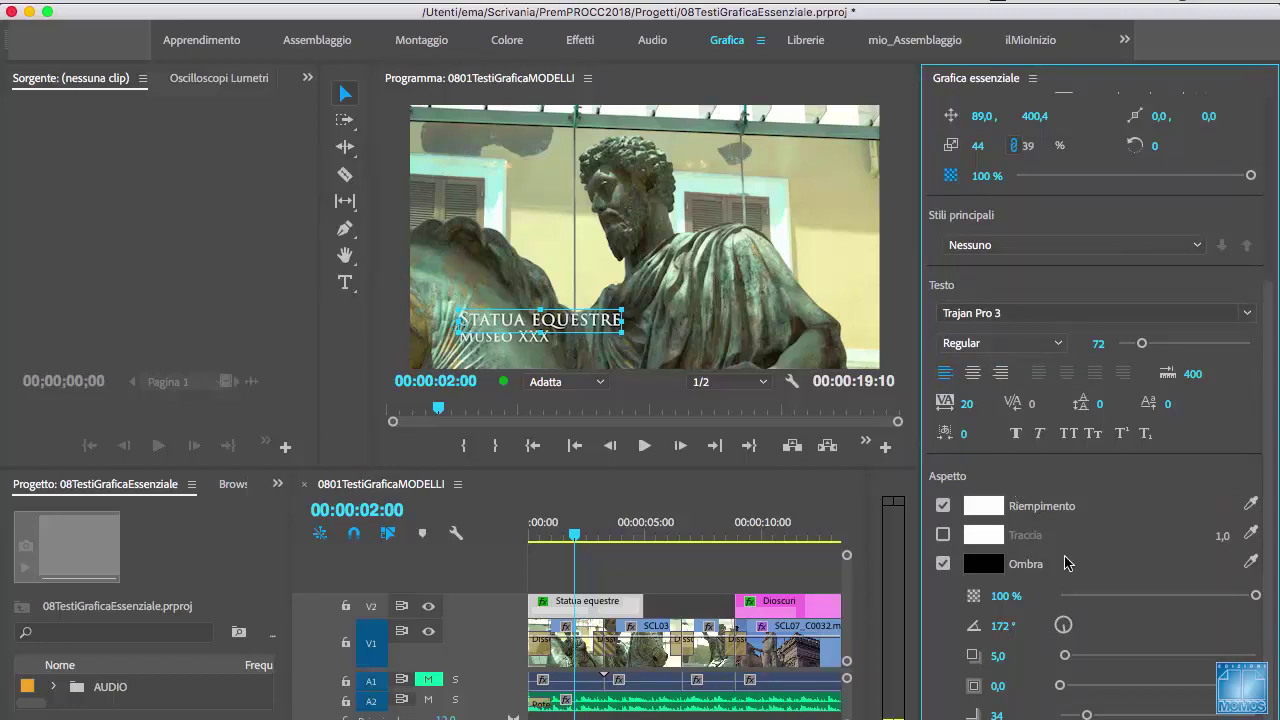
click(577, 538)
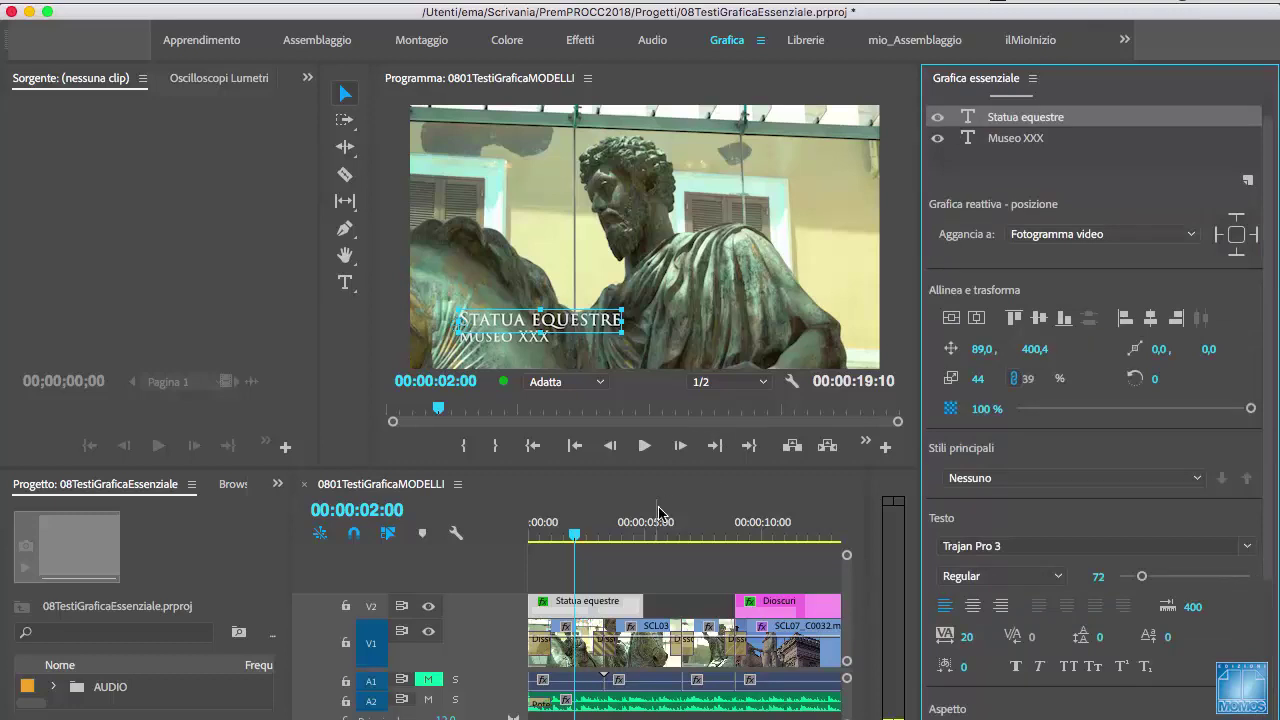
click(656, 572)
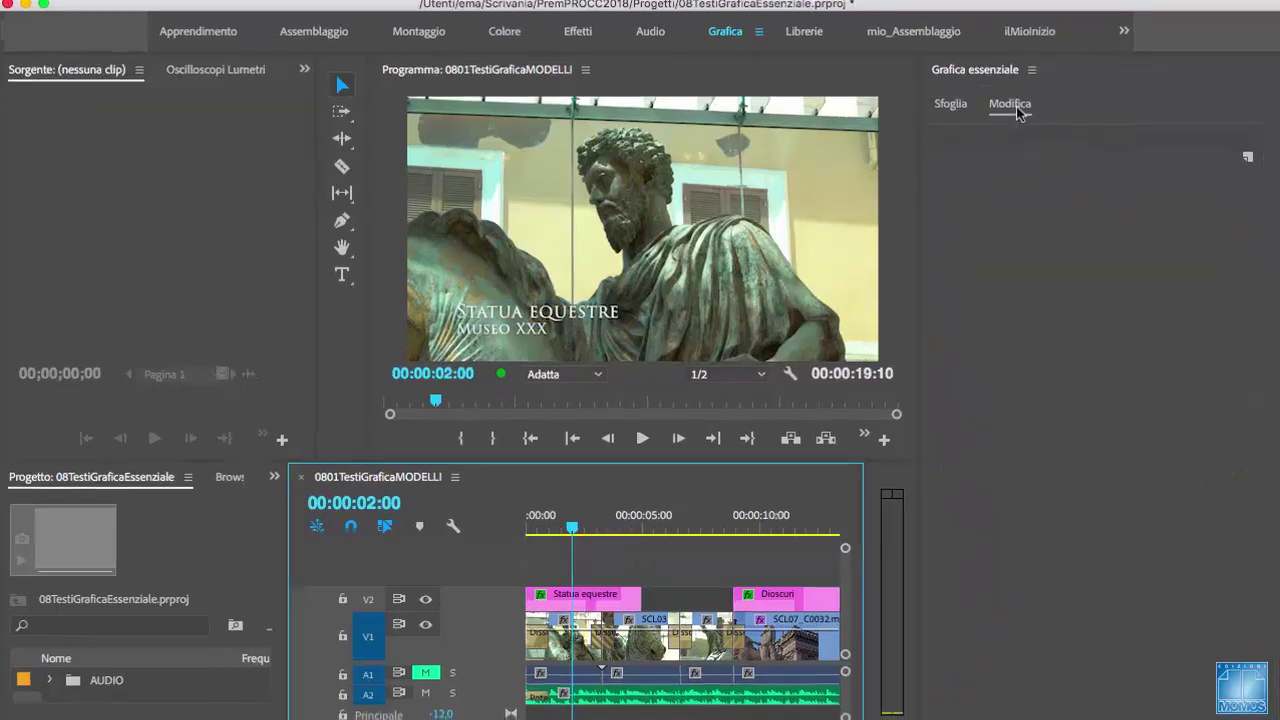
Step: Browse Adobe Stock motion graphics templates from the Essential Graphics Sfoglia tab
click(950, 103)
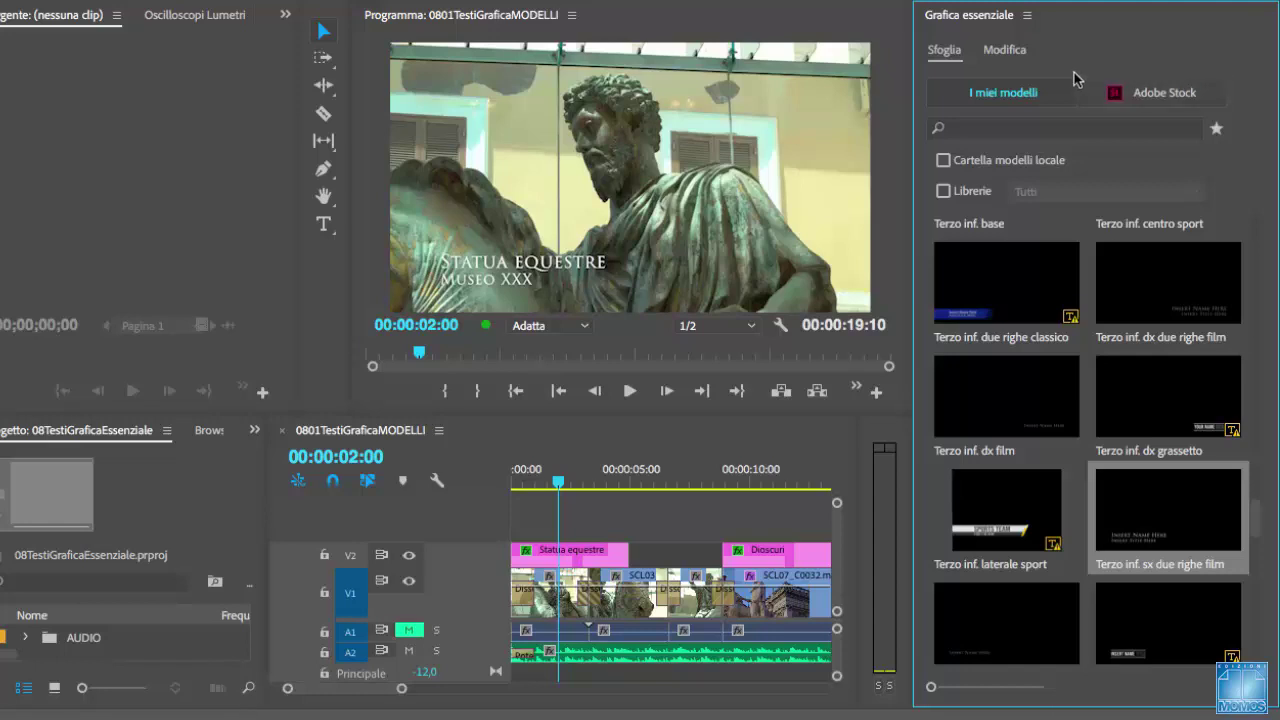
click(1155, 99)
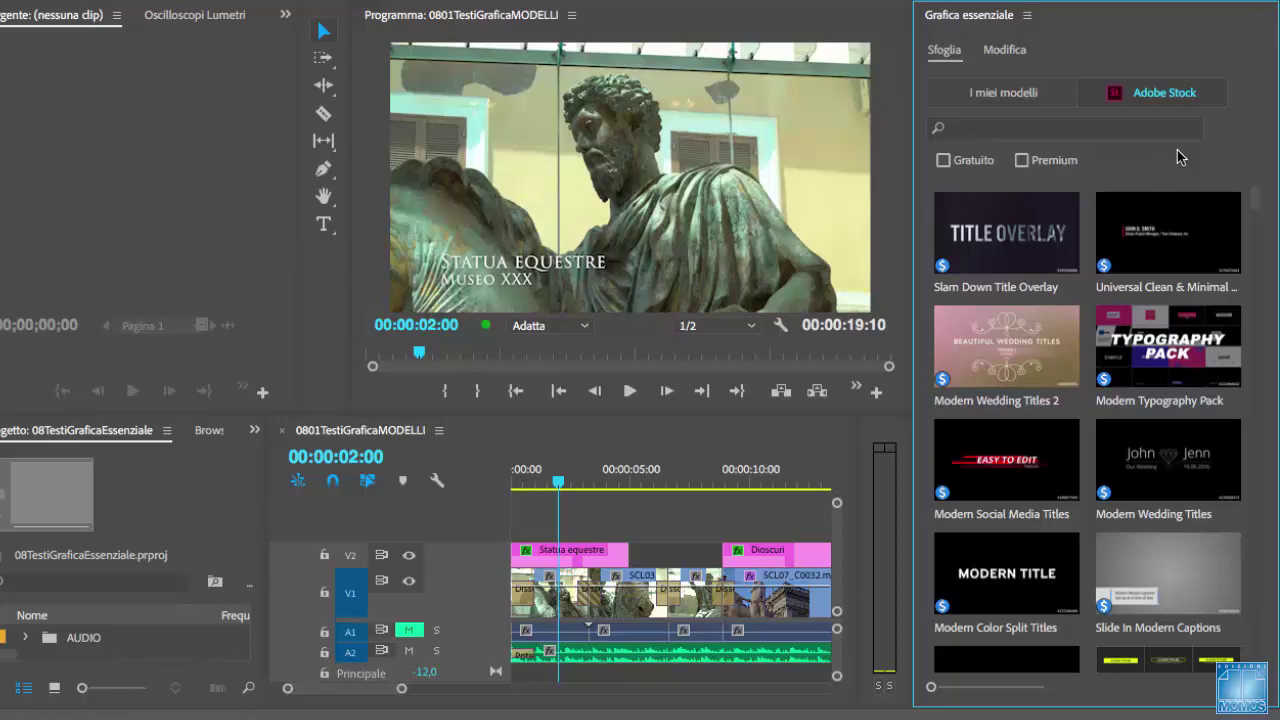
Step: Filter the Adobe Stock templates to Gratuito (free) items and scroll through the list
click(944, 162)
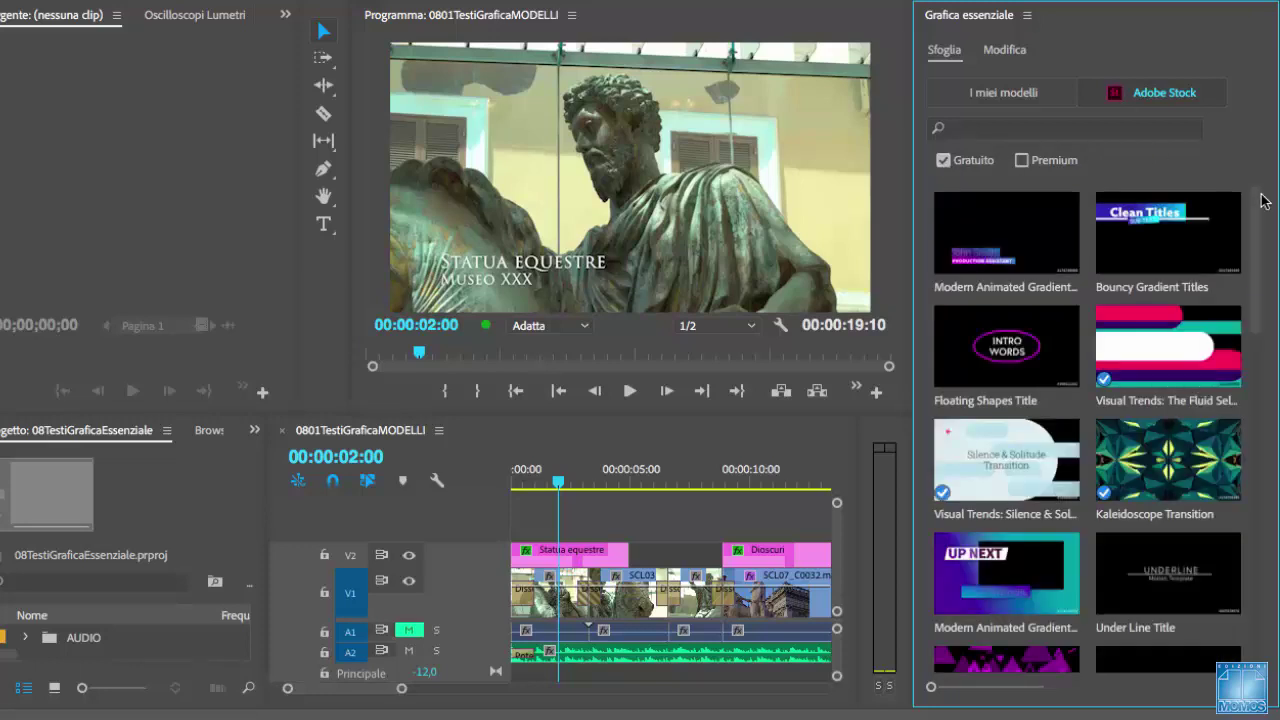
drag(1261, 206, 1264, 287)
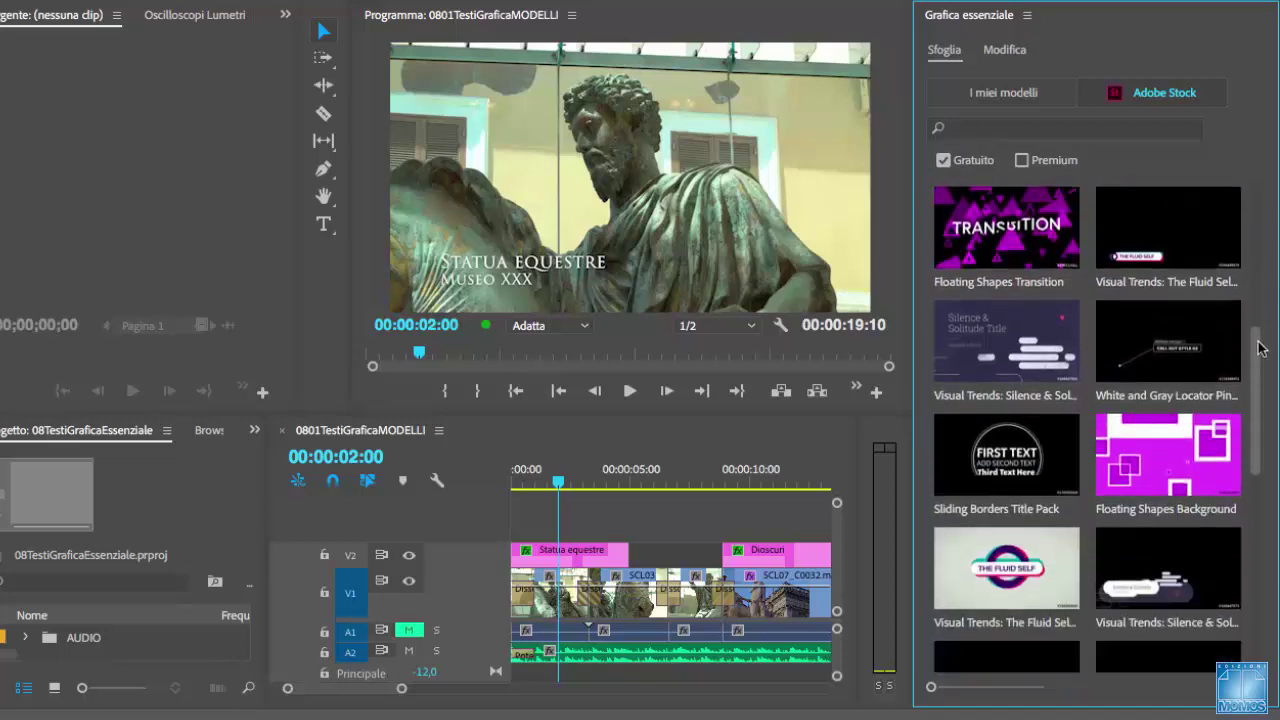
mouse_move(1264, 287)
mouse_down()
mouse_move(1257, 377)
mouse_move(1266, 200)
mouse_up()
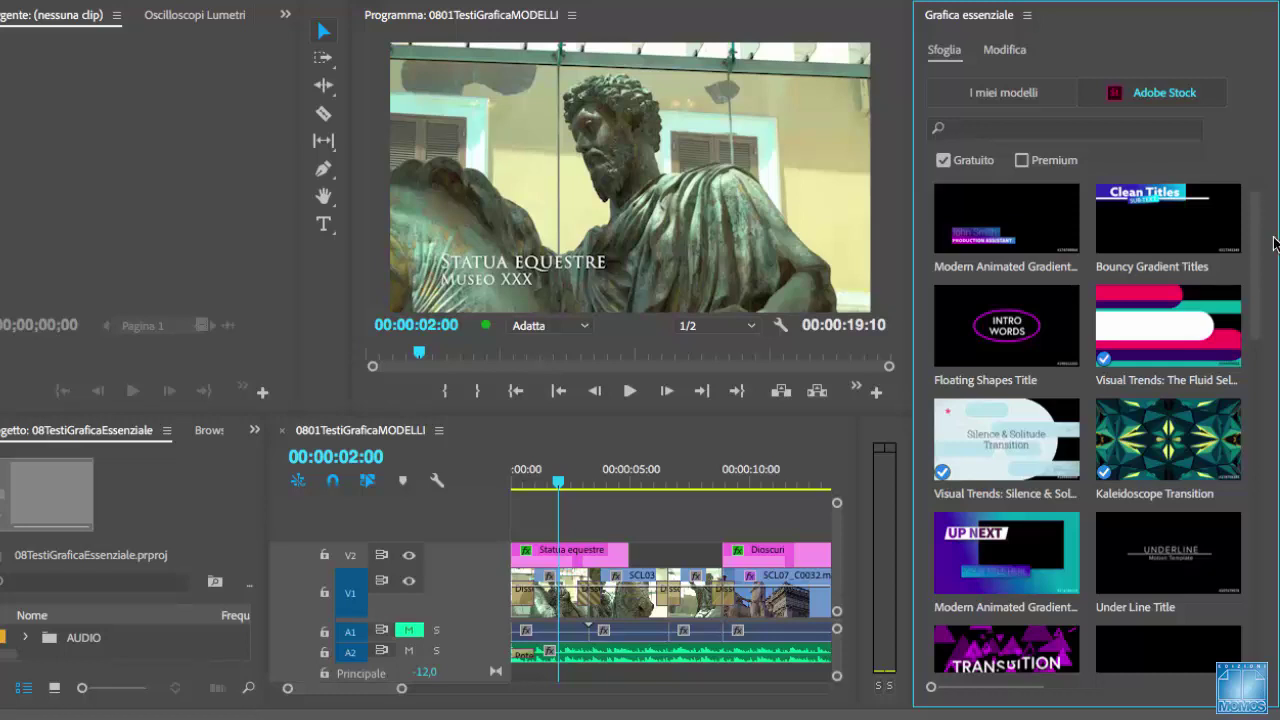
mouse_move(1203, 294)
Step: Show the info page for the free Visual Trends: The Fluid Self Transition template
click(1222, 381)
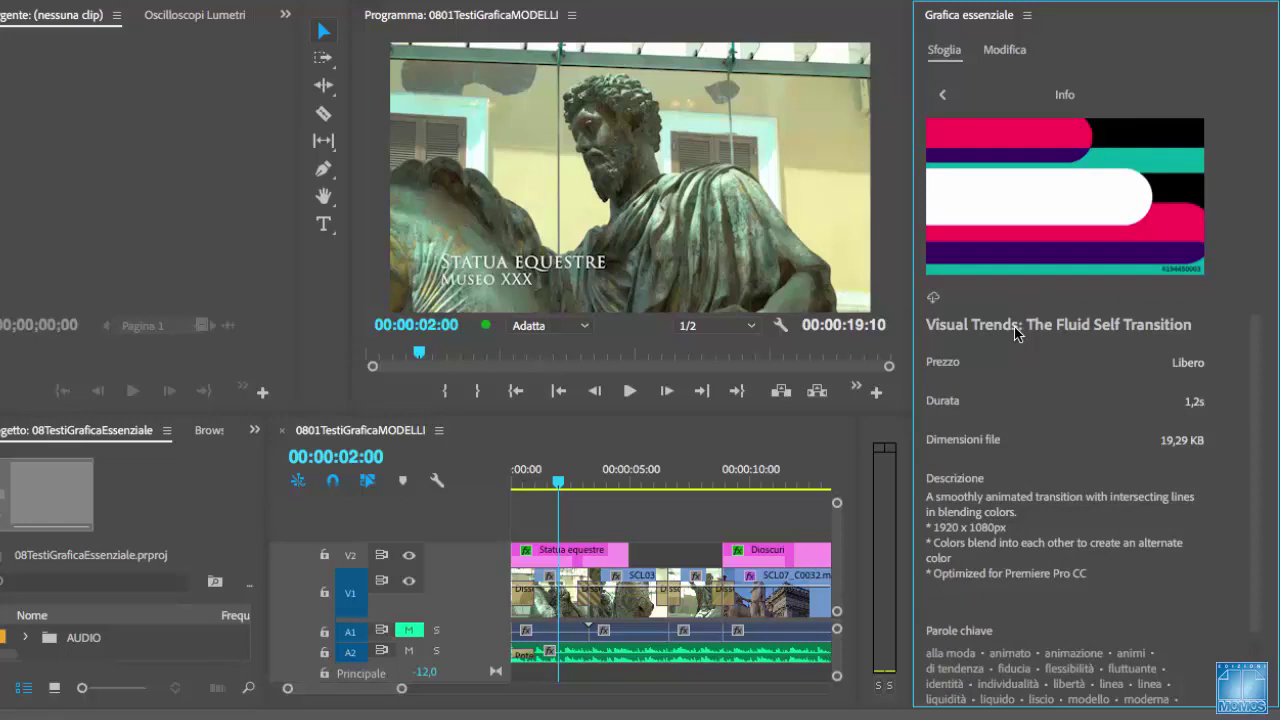
mouse_move(978, 270)
Step: Shift the Dioscuri title on V2 about +00:00:01:05 later, then deselect it
drag(609, 472, 736, 474)
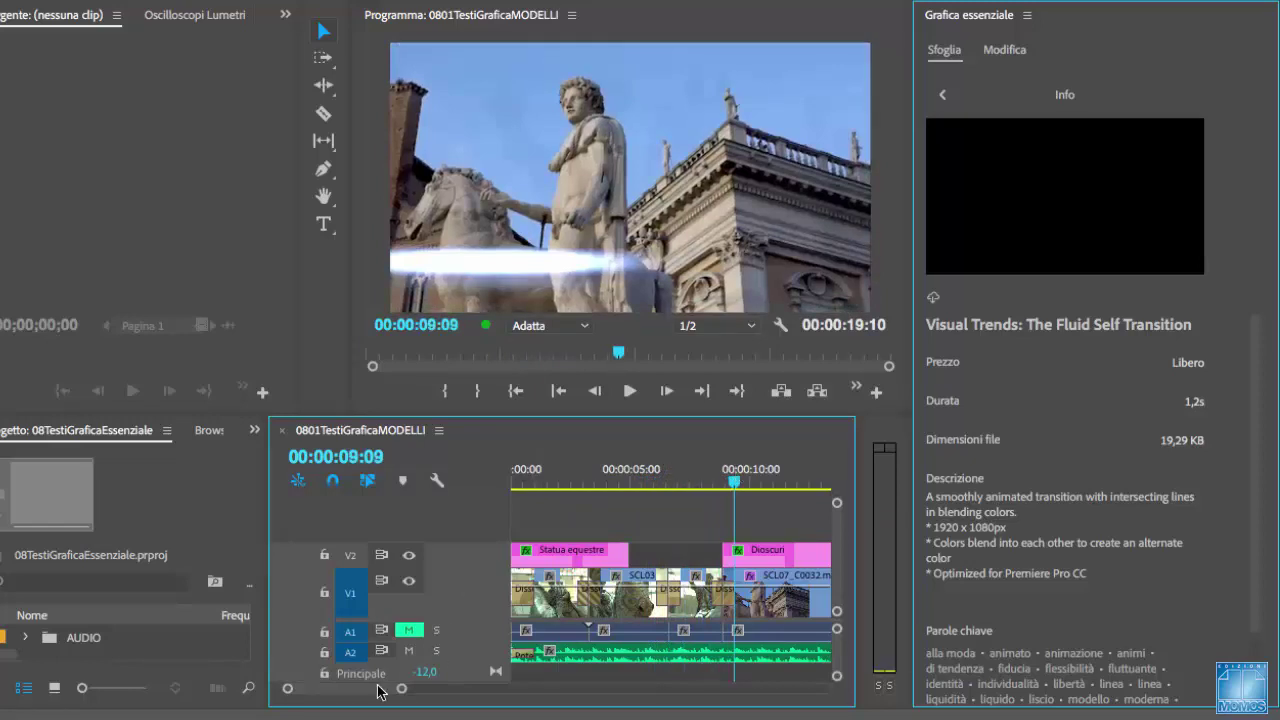
drag(378, 690, 382, 692)
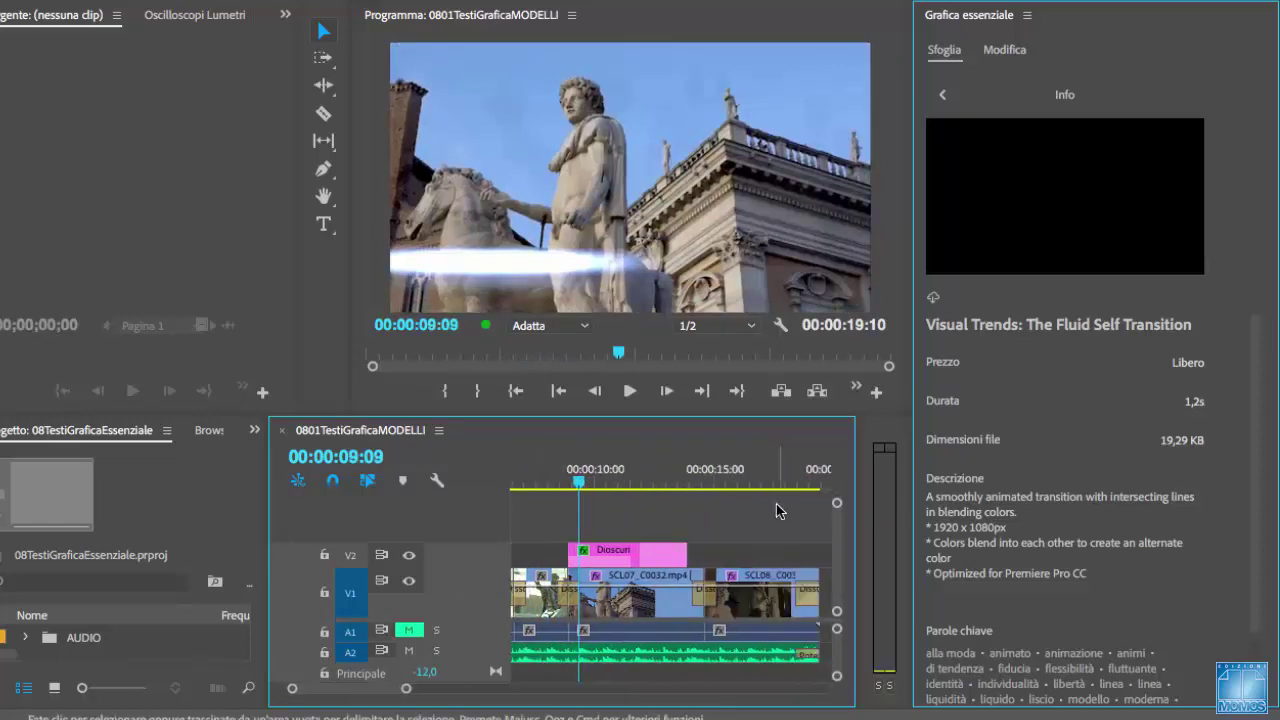
mouse_move(634, 560)
mouse_down()
mouse_move(677, 567)
mouse_move(634, 572)
mouse_up()
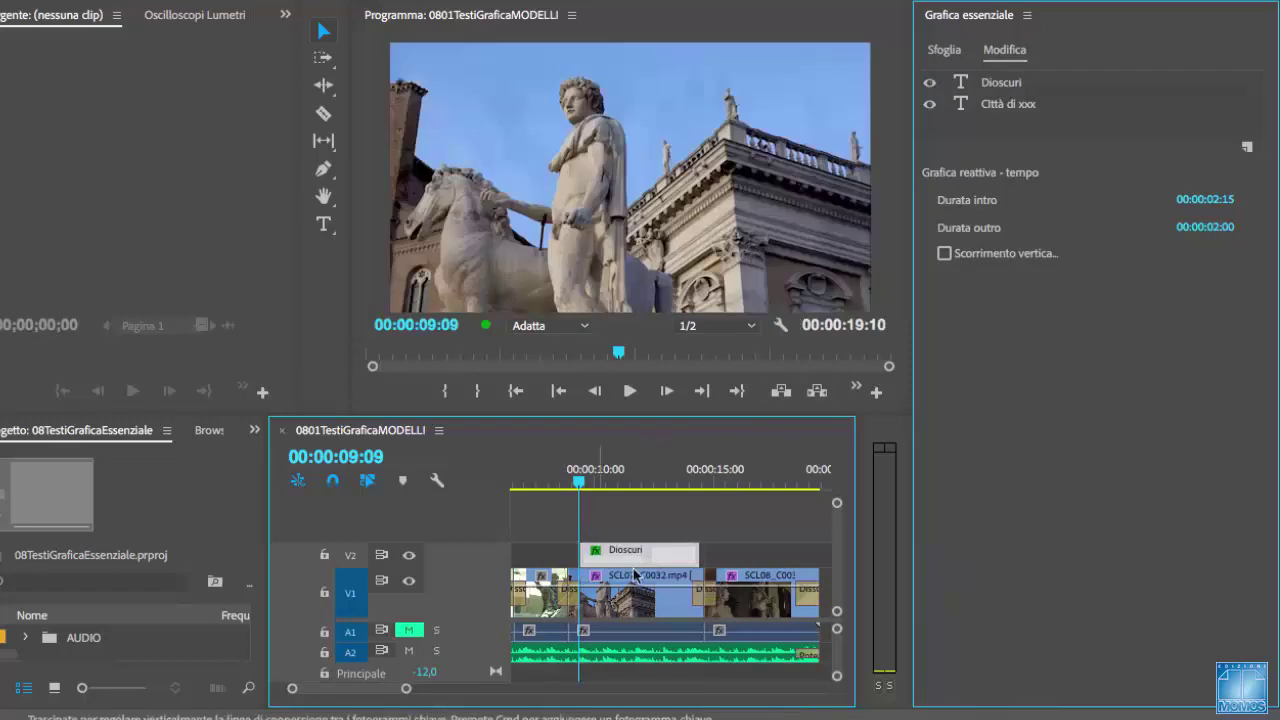
click(686, 502)
Step: Drop the Visual Trends: The Fluid Self template onto V3 above the Dioscuri title
click(958, 54)
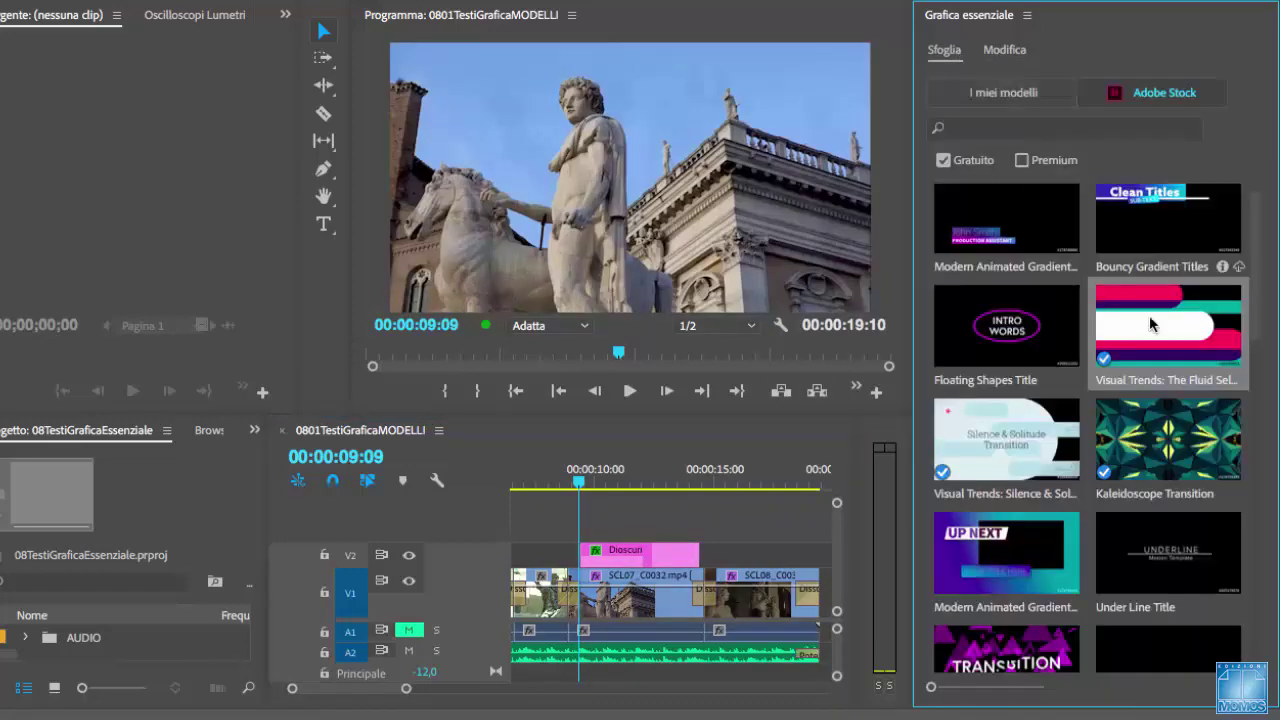
mouse_move(1163, 337)
drag(1163, 337, 594, 527)
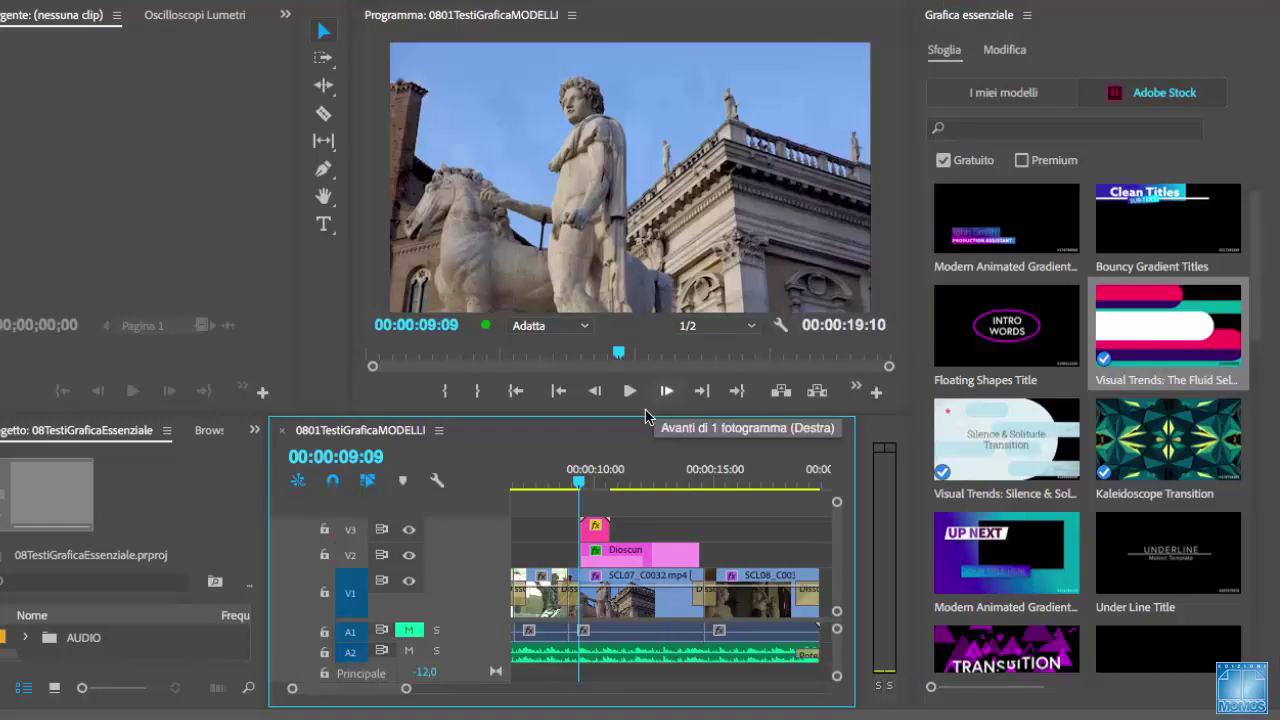
drag(406, 690, 381, 692)
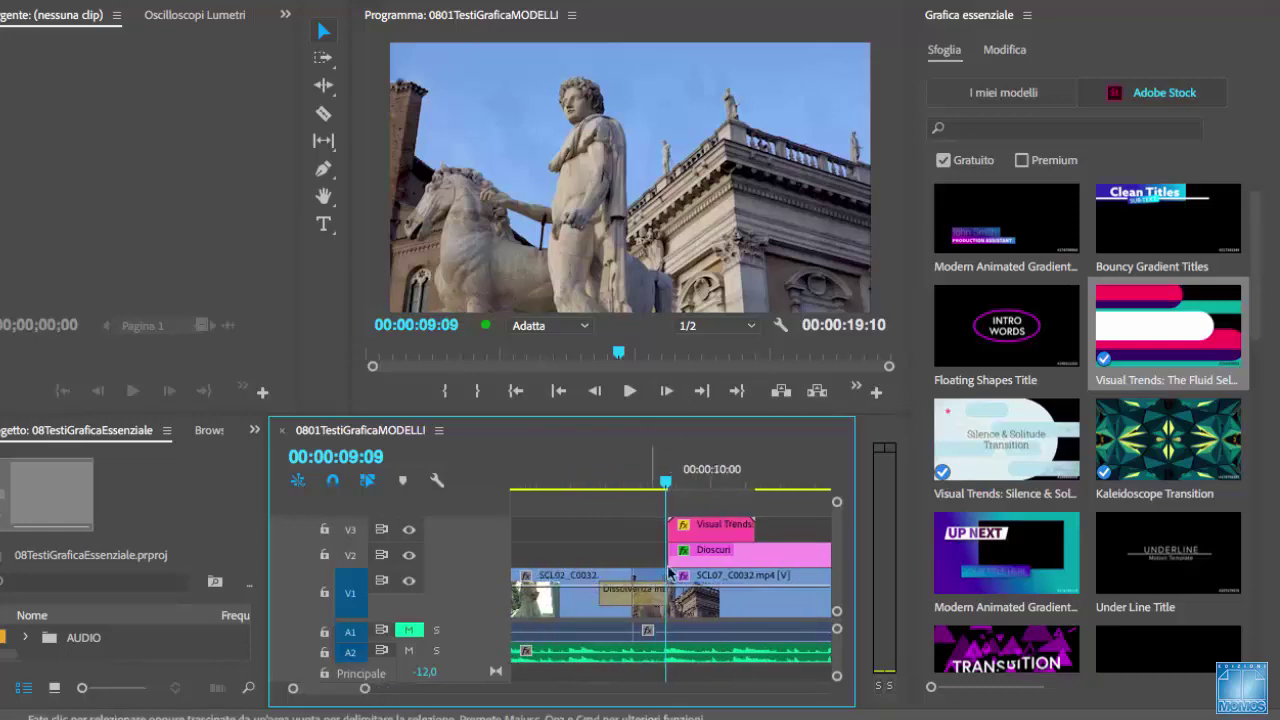
Step: Move the Visual Trends clip one second earlier to 00:00:08:10 and preview it across the cut
drag(727, 532, 672, 540)
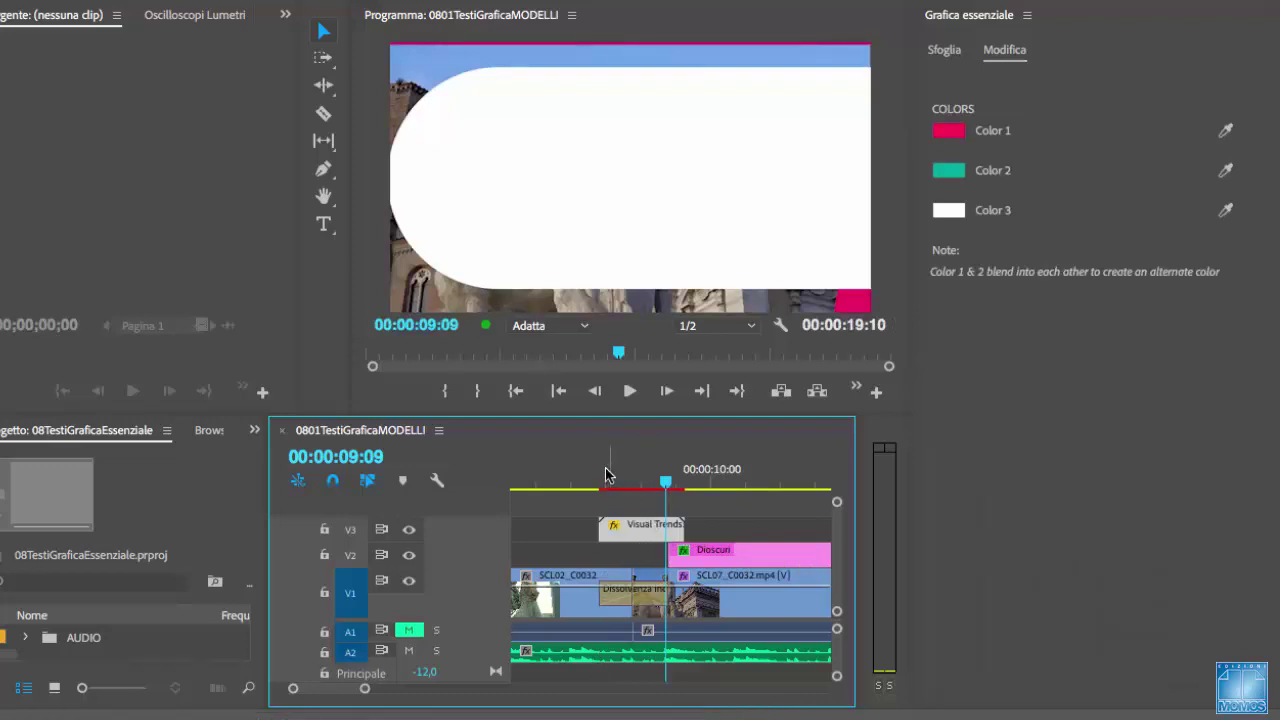
drag(604, 482, 590, 476)
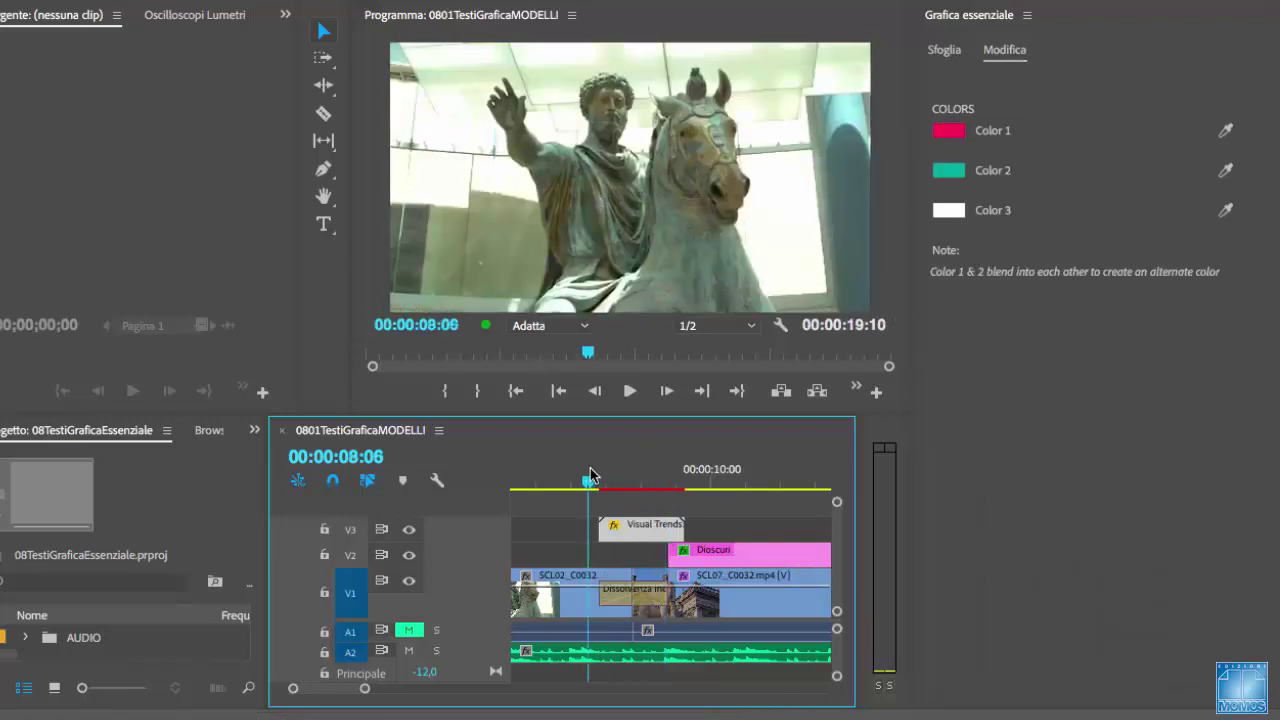
key(space)
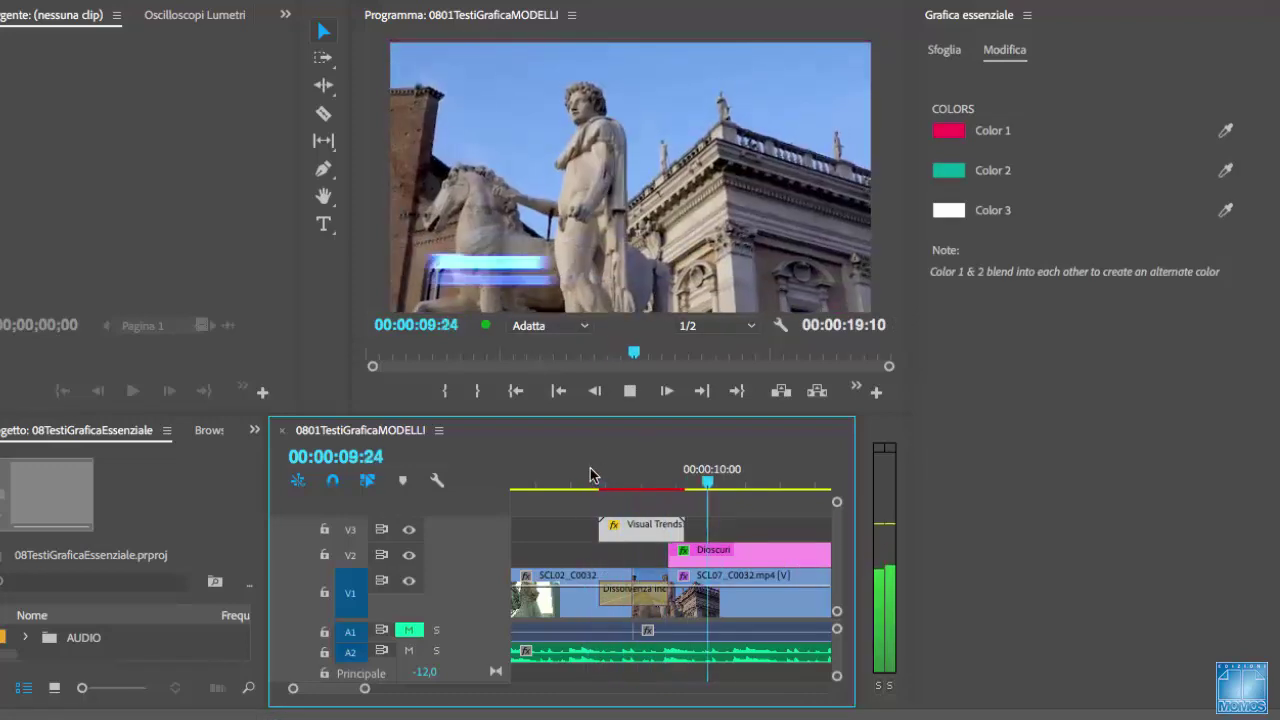
drag(590, 477, 680, 478)
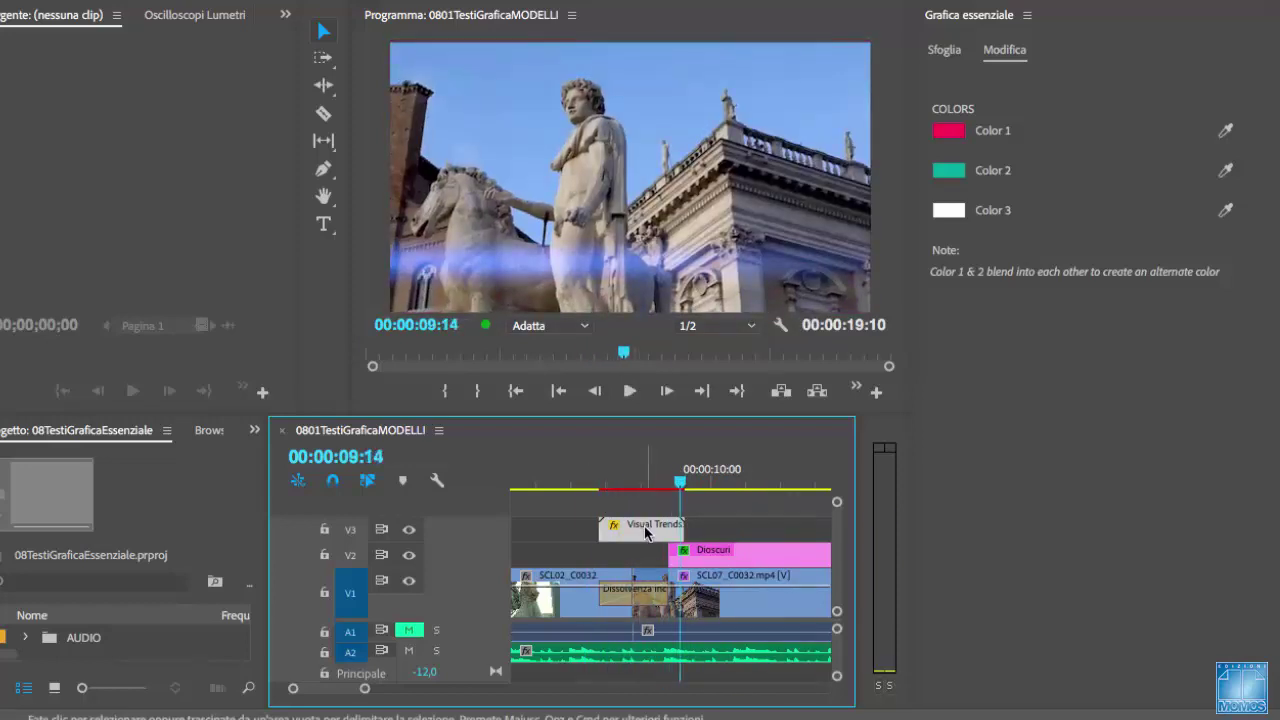
mouse_move(645, 533)
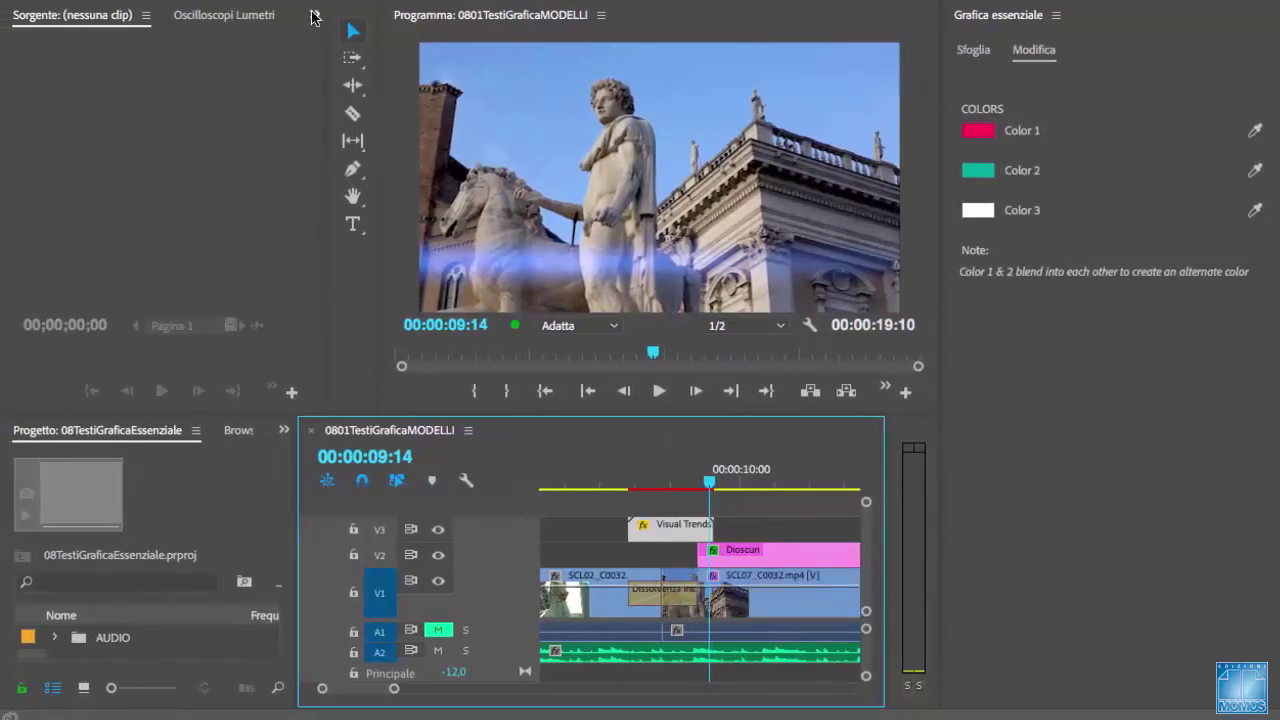
Step: Show Effect Controls for the Visual Trends clip at a frame where its graphic is visible
click(314, 17)
click(336, 84)
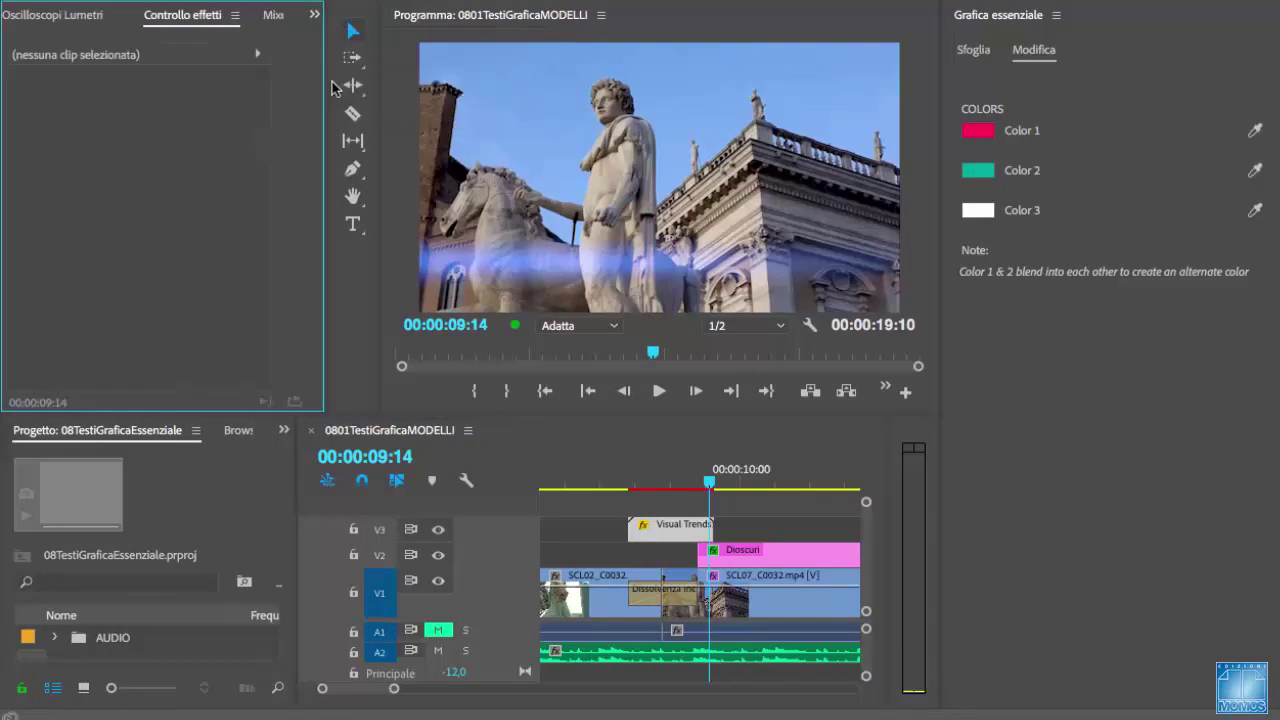
click(645, 530)
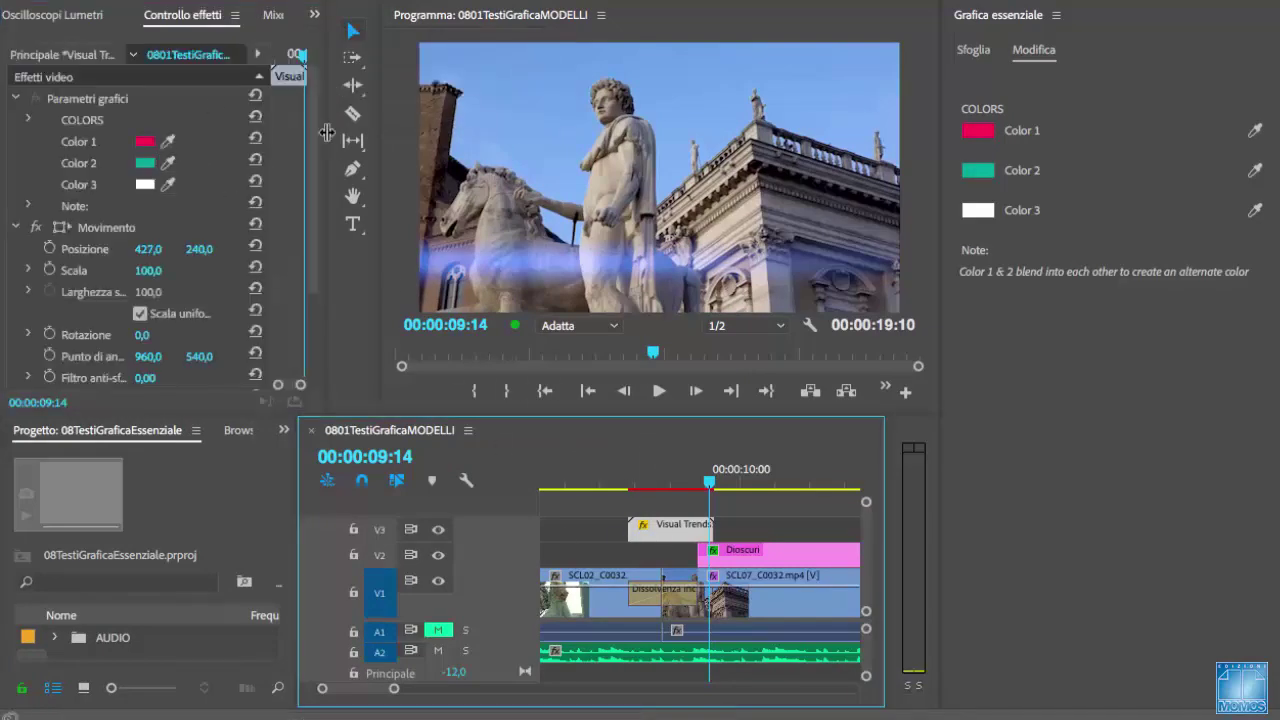
drag(327, 133, 372, 133)
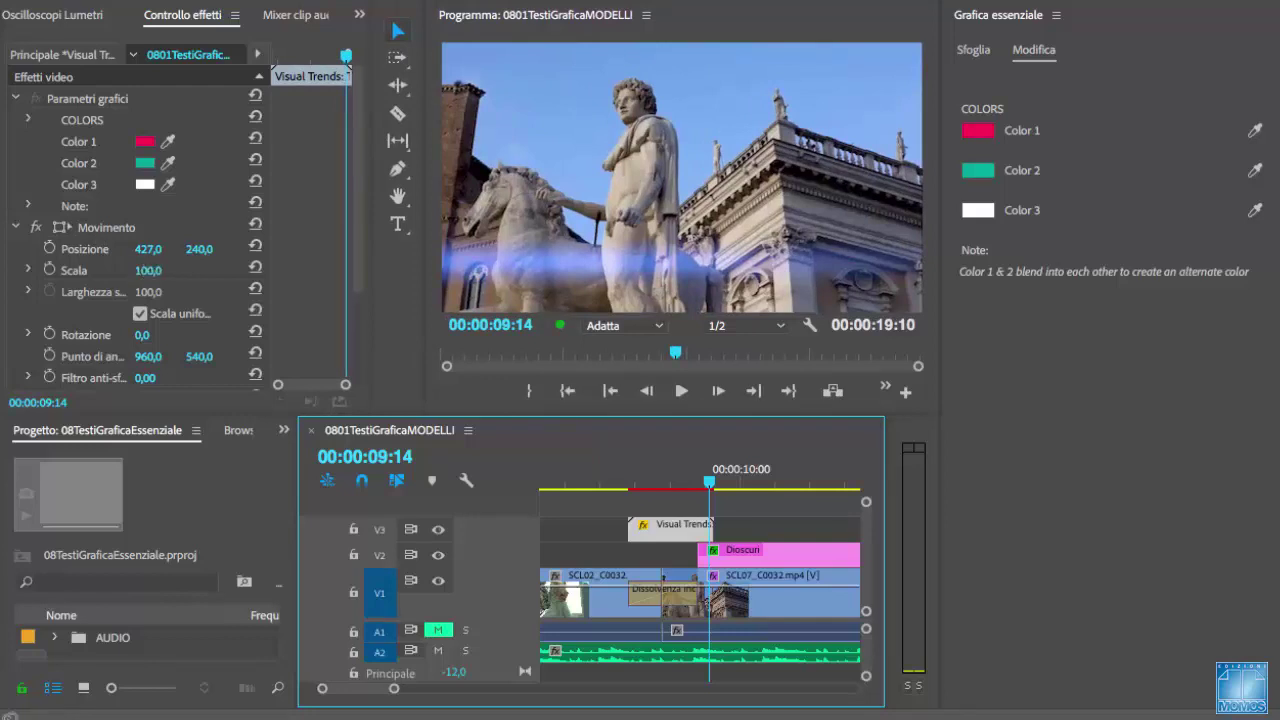
drag(690, 477, 664, 477)
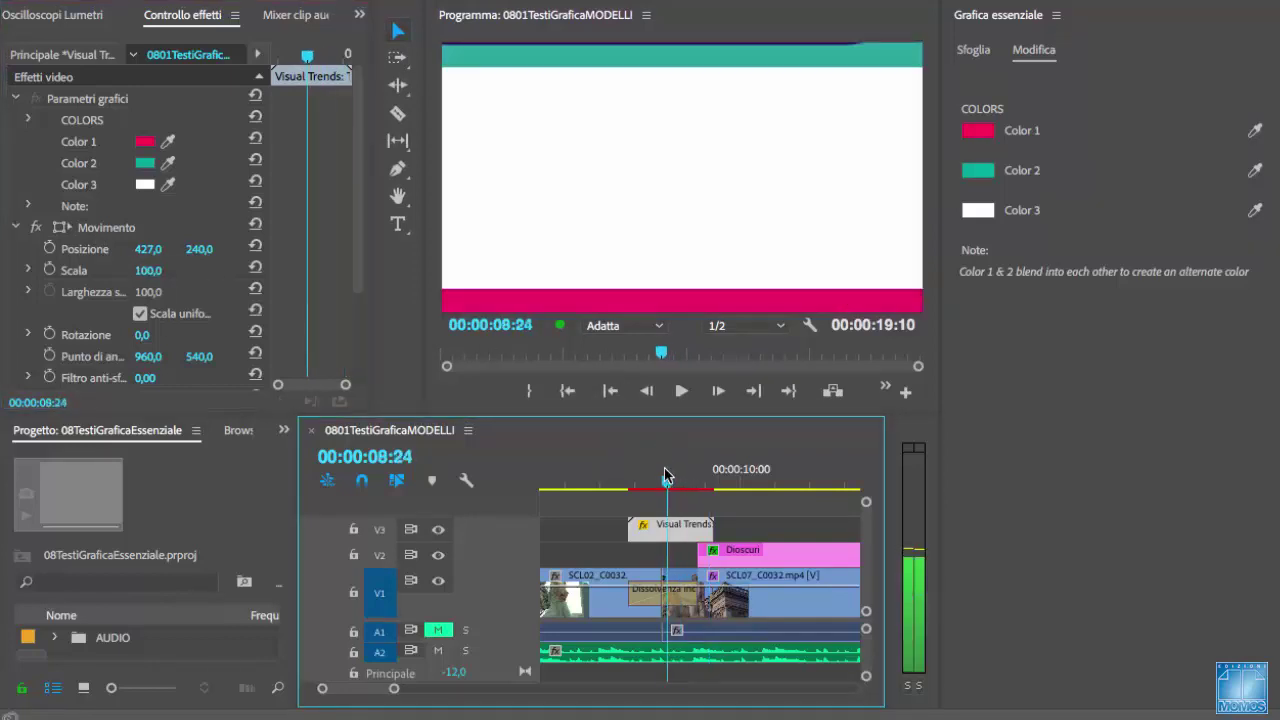
Step: Scale the transition graphic down to 48 and play it back to preview
click(151, 275)
drag(148, 270, 95, 270)
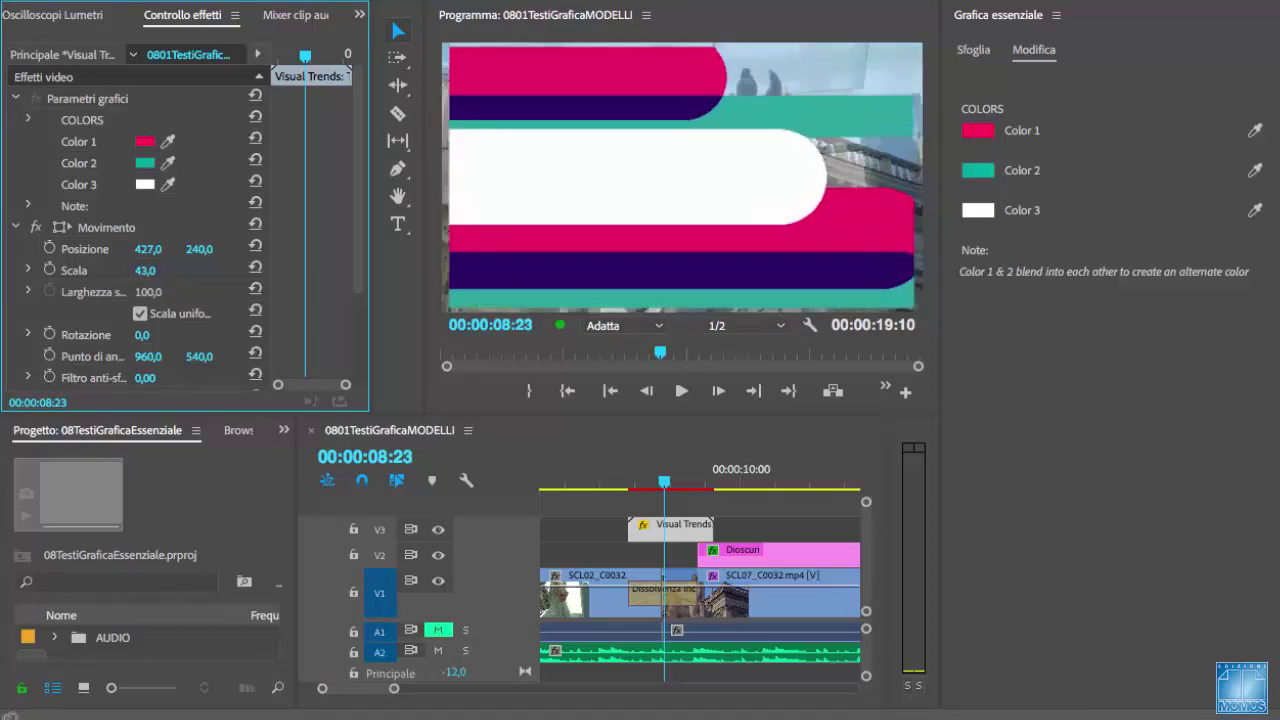
click(614, 482)
key(space)
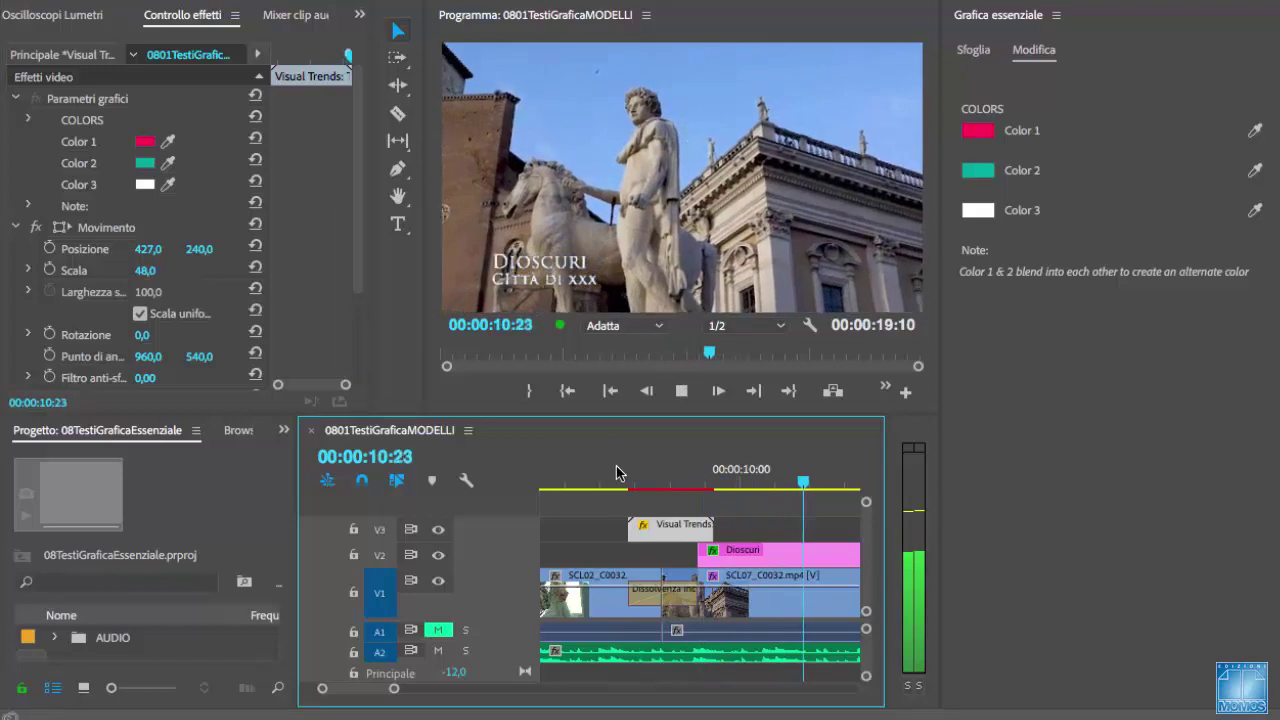
key(space)
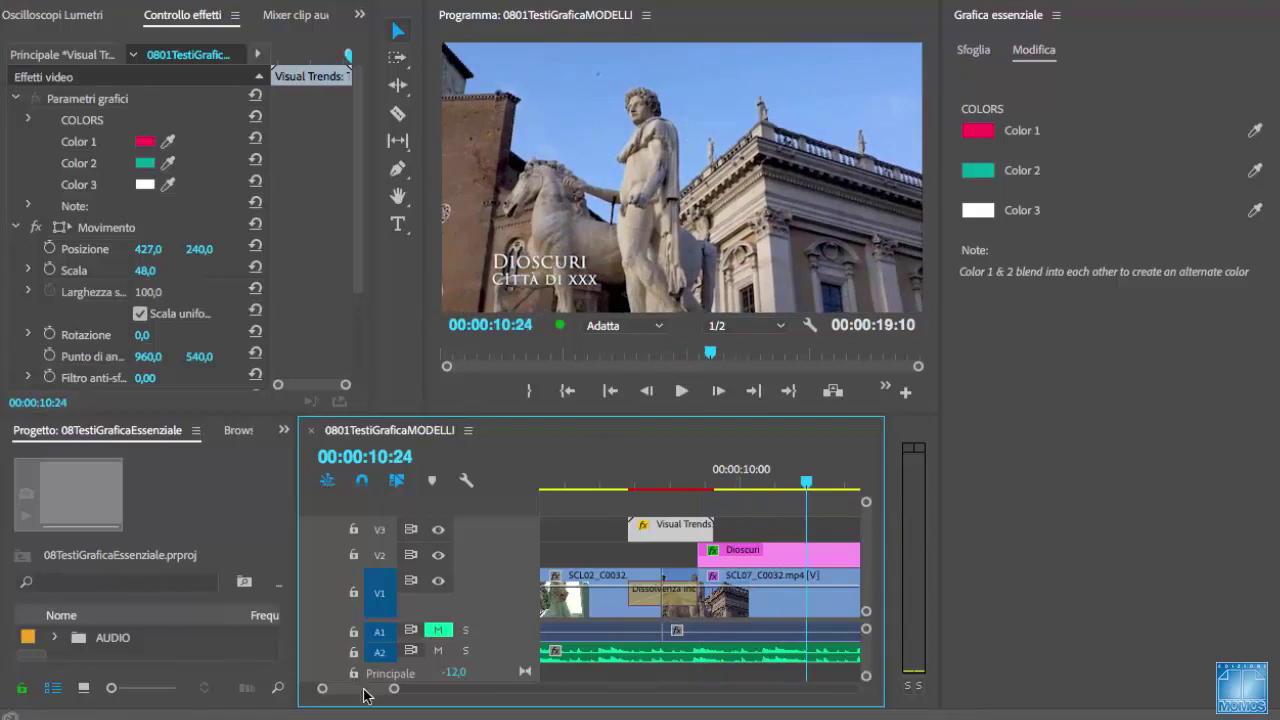
Step: Place a second Visual Trends template on V3 at 00:00:14:07
drag(364, 693, 368, 695)
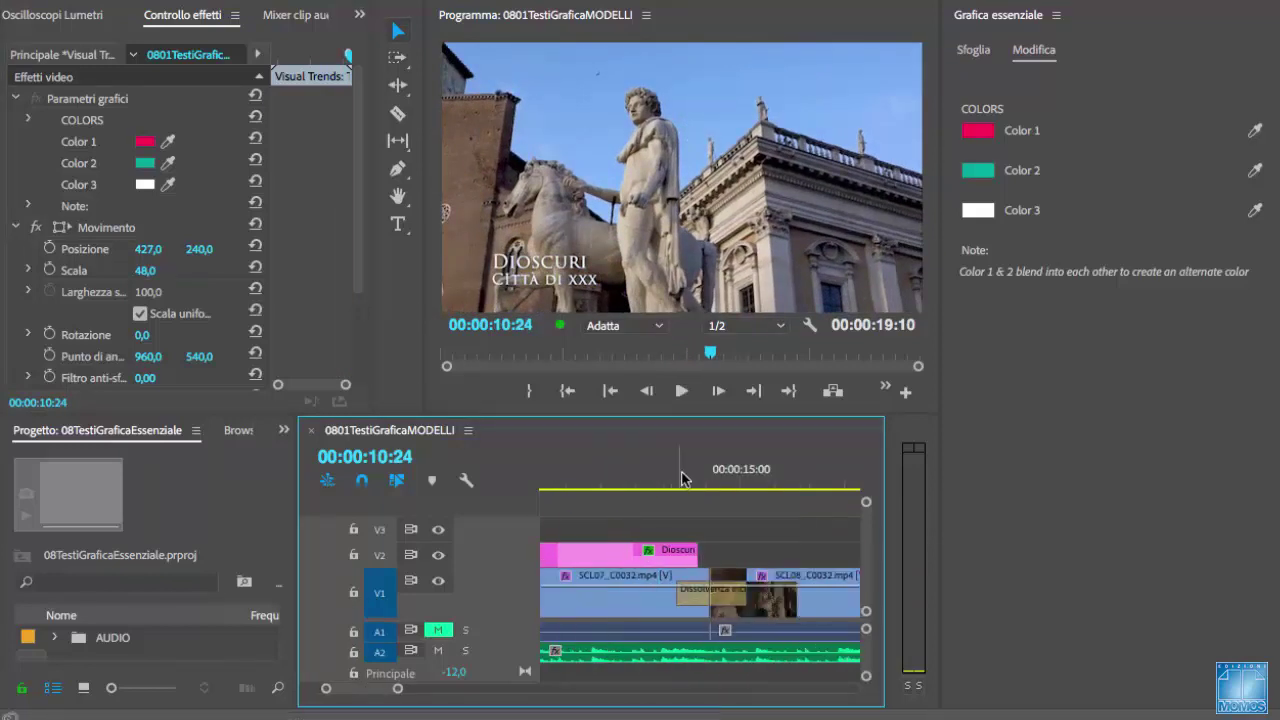
drag(688, 476, 750, 476)
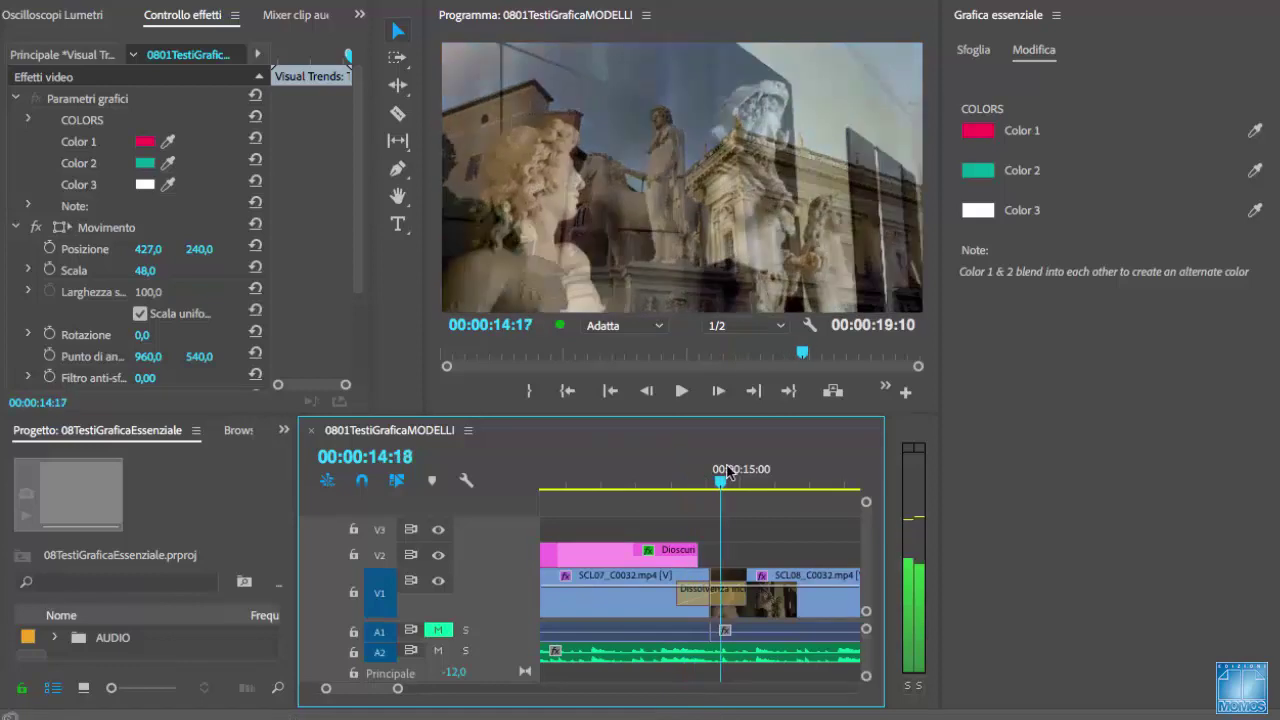
click(690, 476)
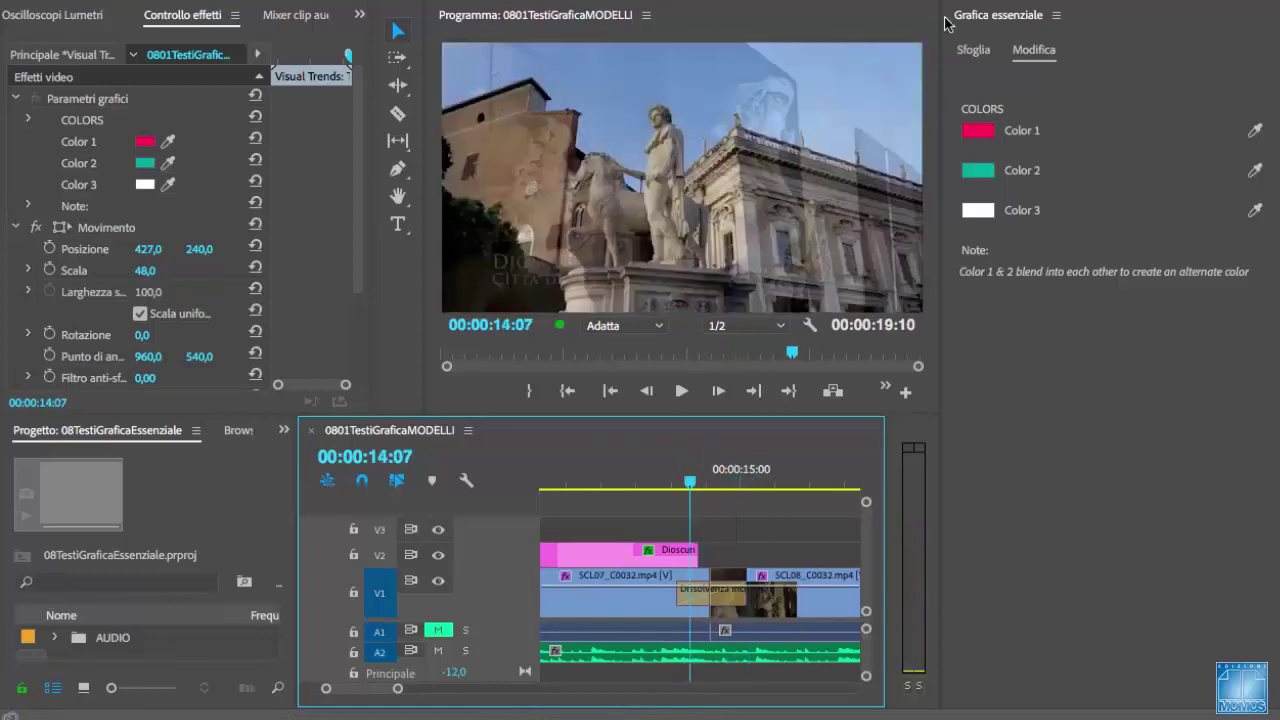
click(973, 49)
drag(1197, 335, 680, 530)
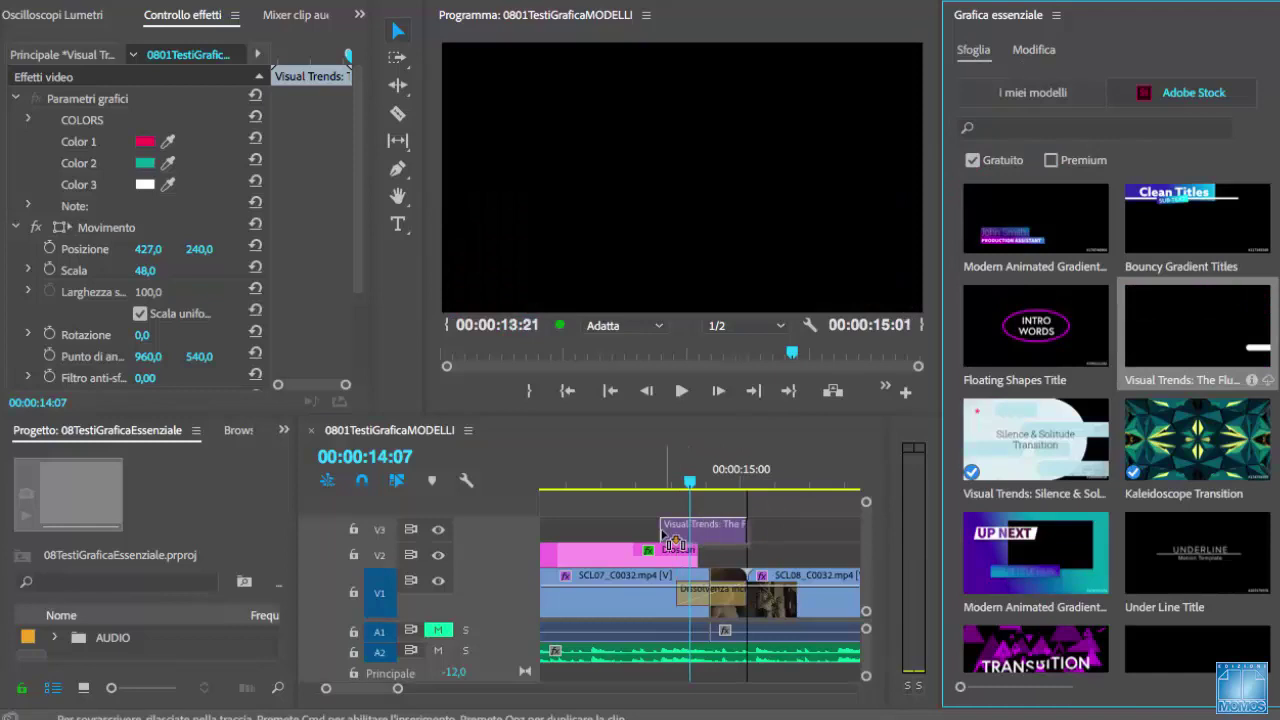
drag(681, 531, 662, 530)
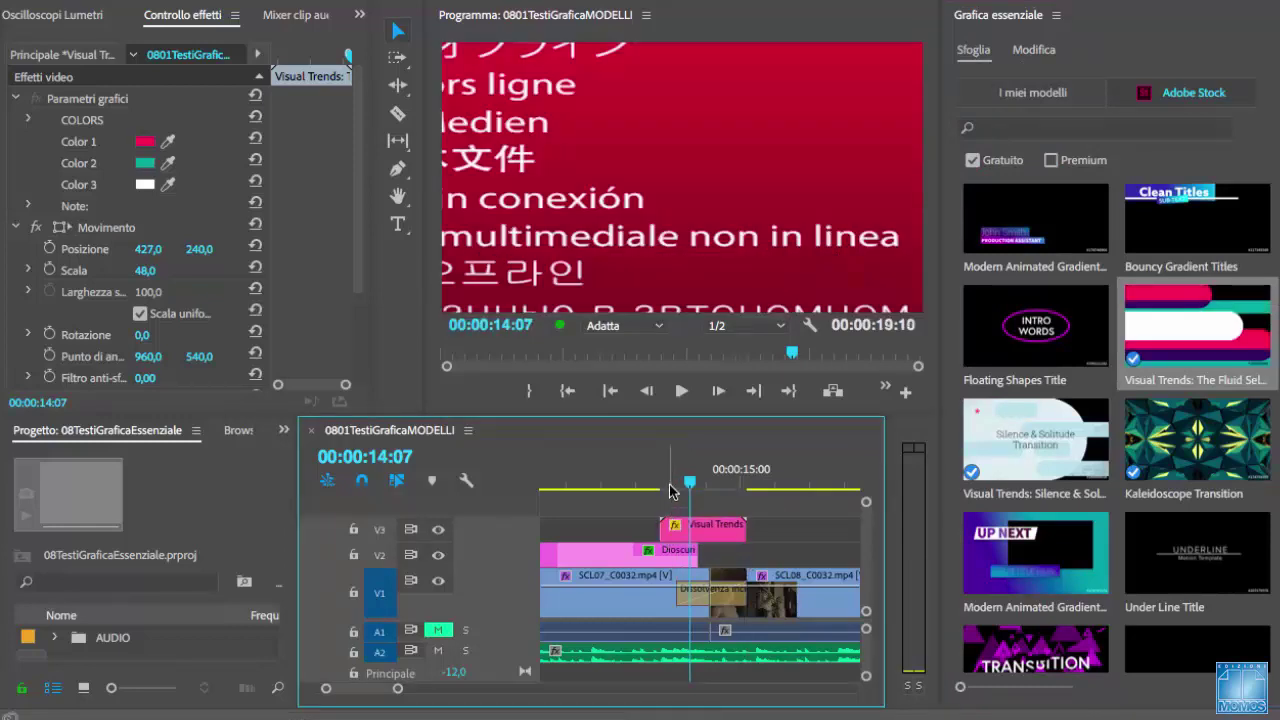
Step: Preview the new transition and select its clip to edit its colours
drag(689, 482, 652, 483)
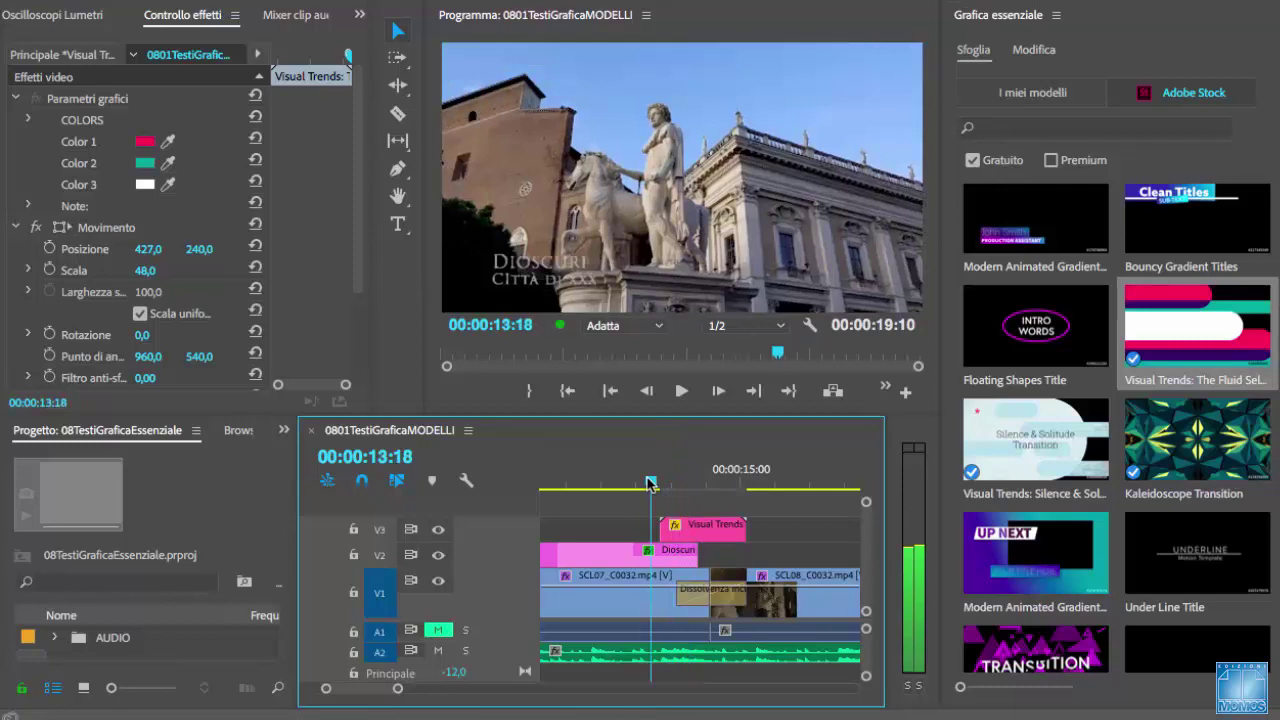
key(space)
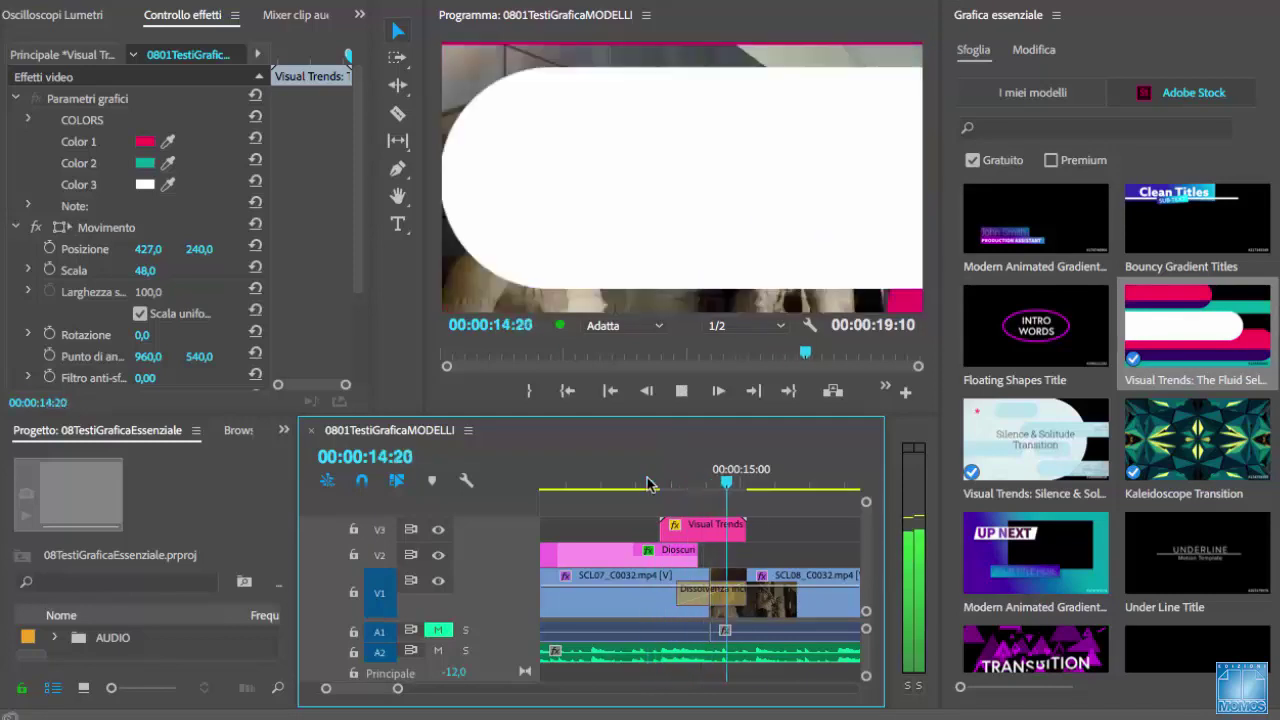
mouse_move(658, 483)
mouse_down()
mouse_move(703, 476)
mouse_move(677, 478)
mouse_up()
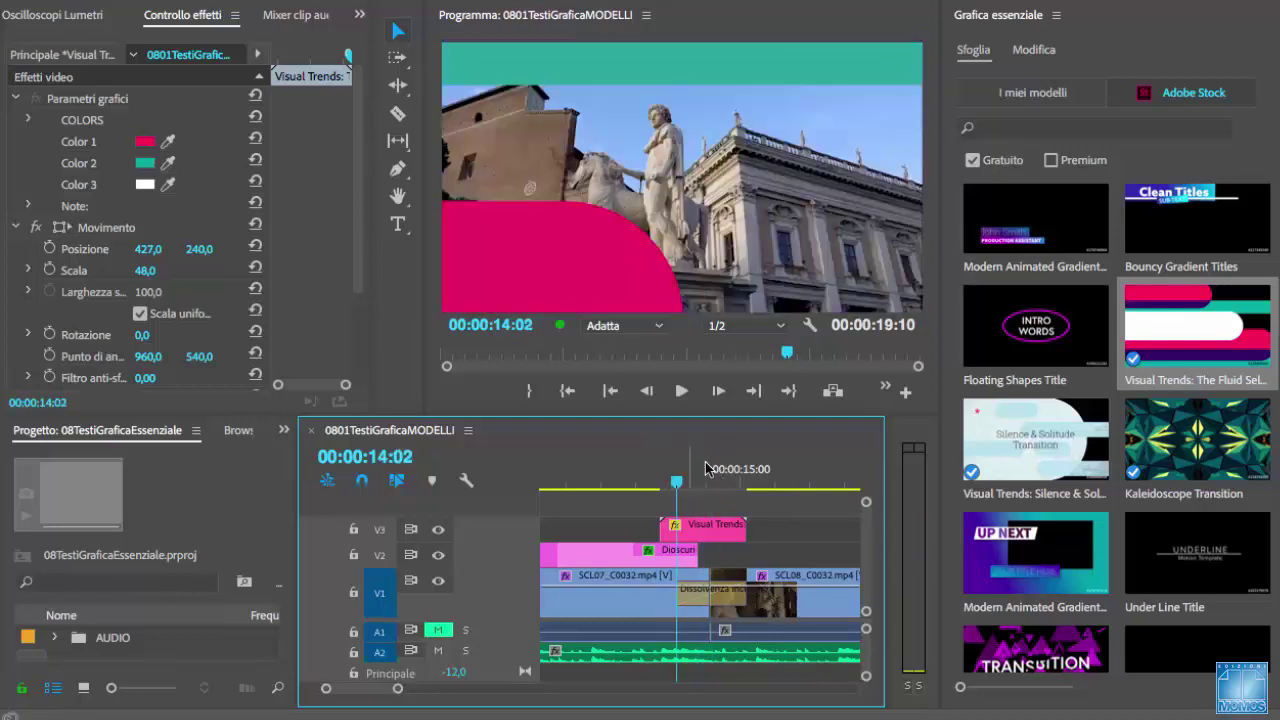
click(711, 527)
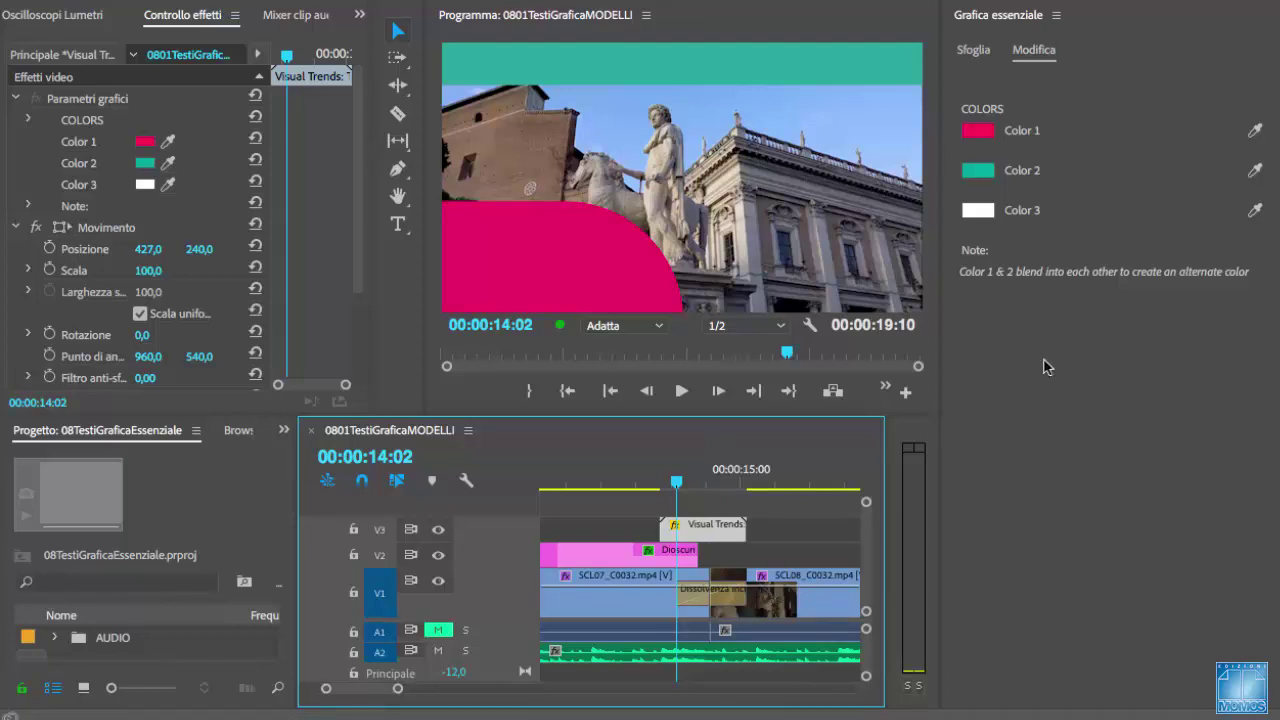
Step: Change Colors 1–3 in the Color Picker to blue, olive (A7952B) and red (DF1717)
click(981, 131)
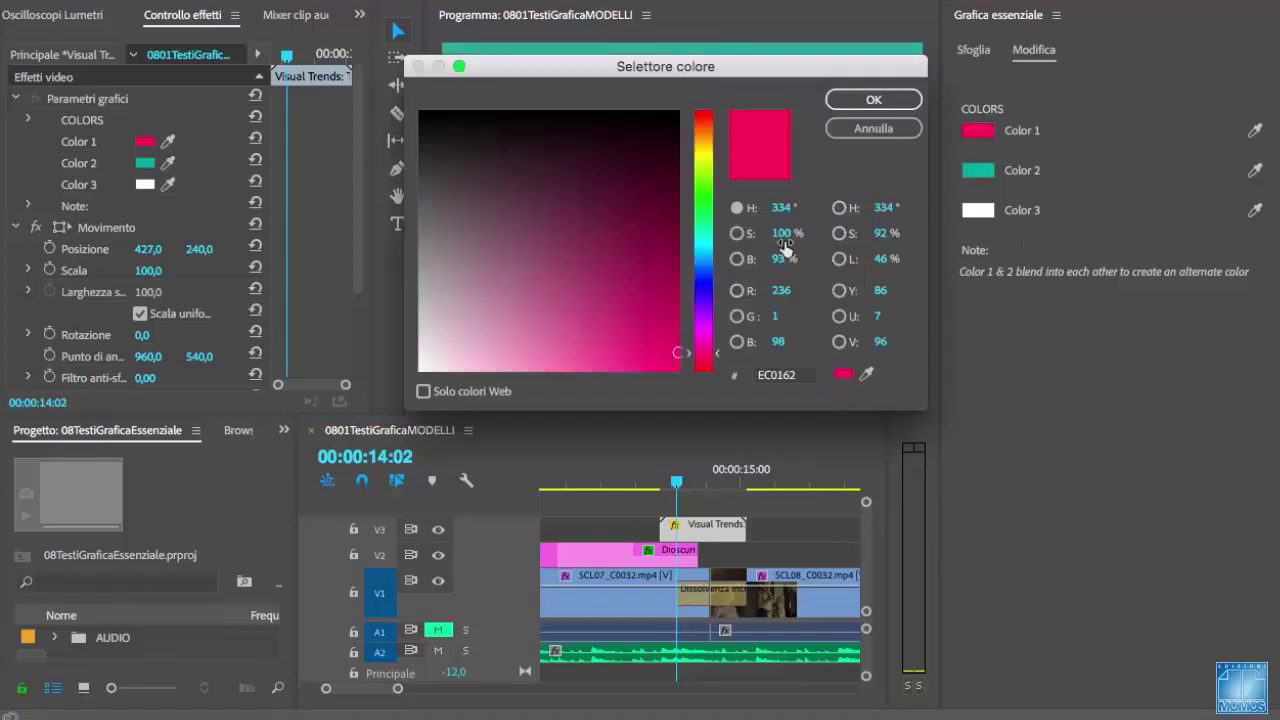
drag(780, 215, 647, 218)
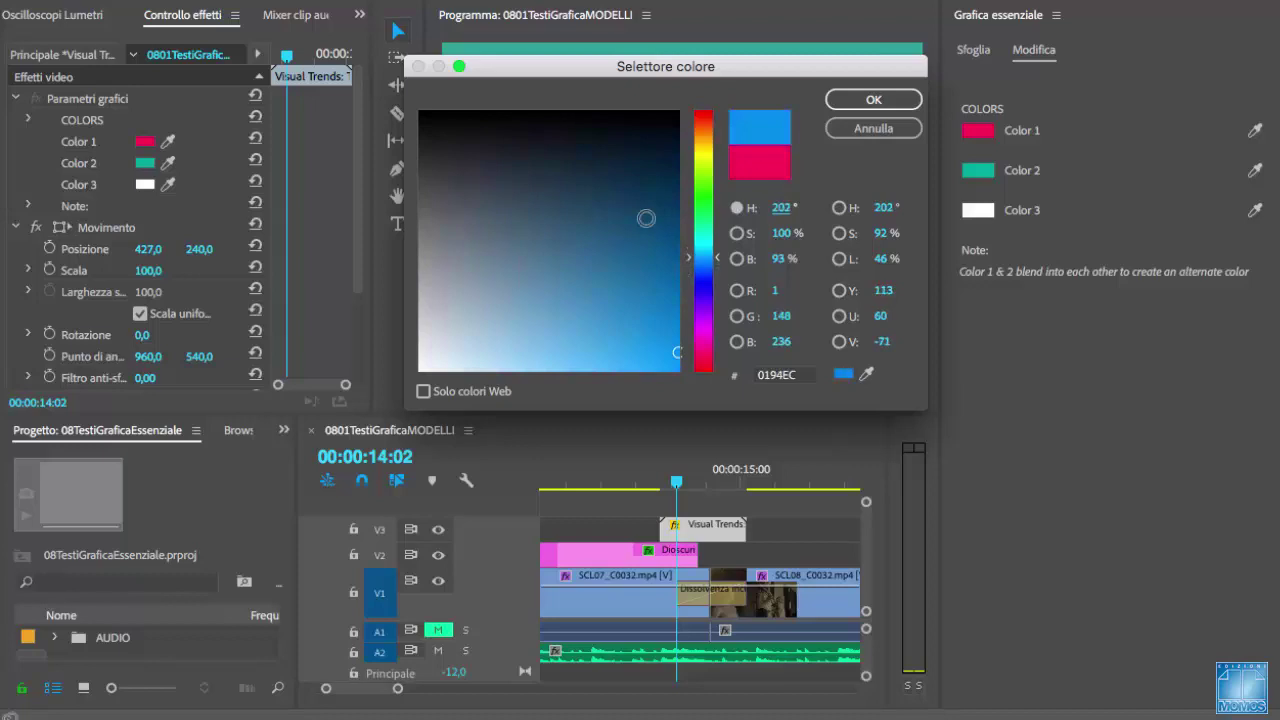
click(872, 100)
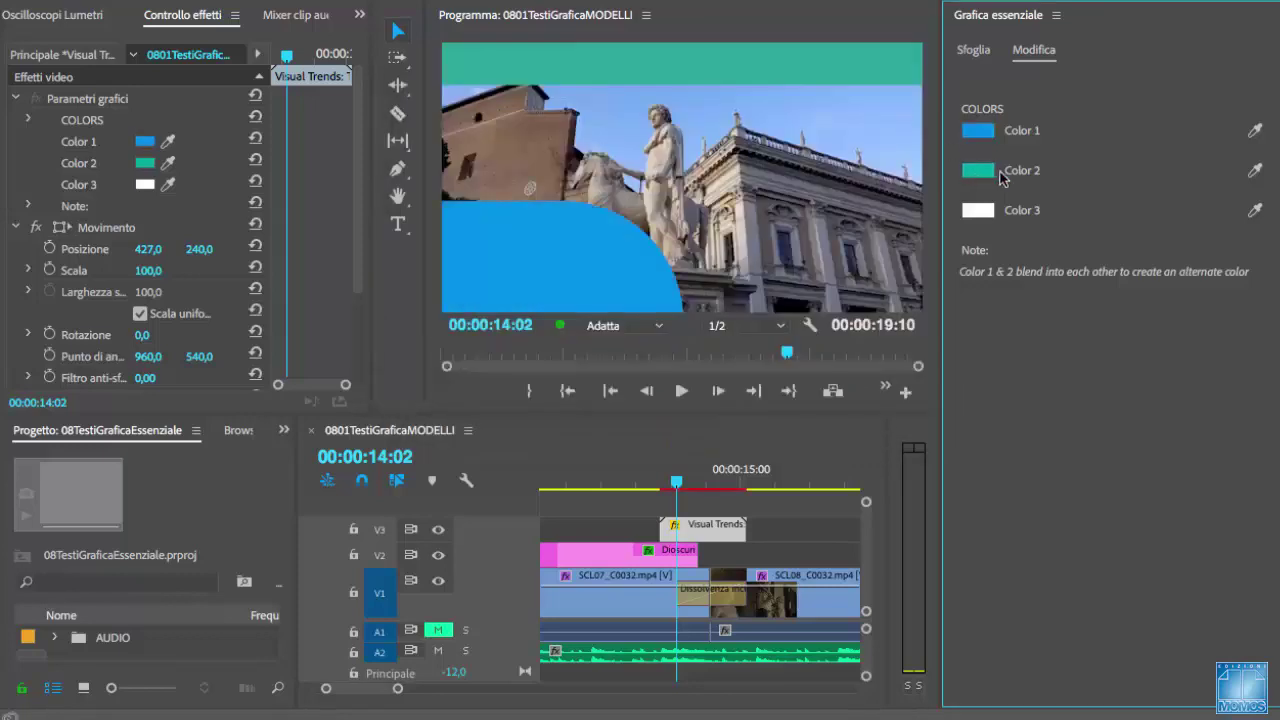
click(980, 171)
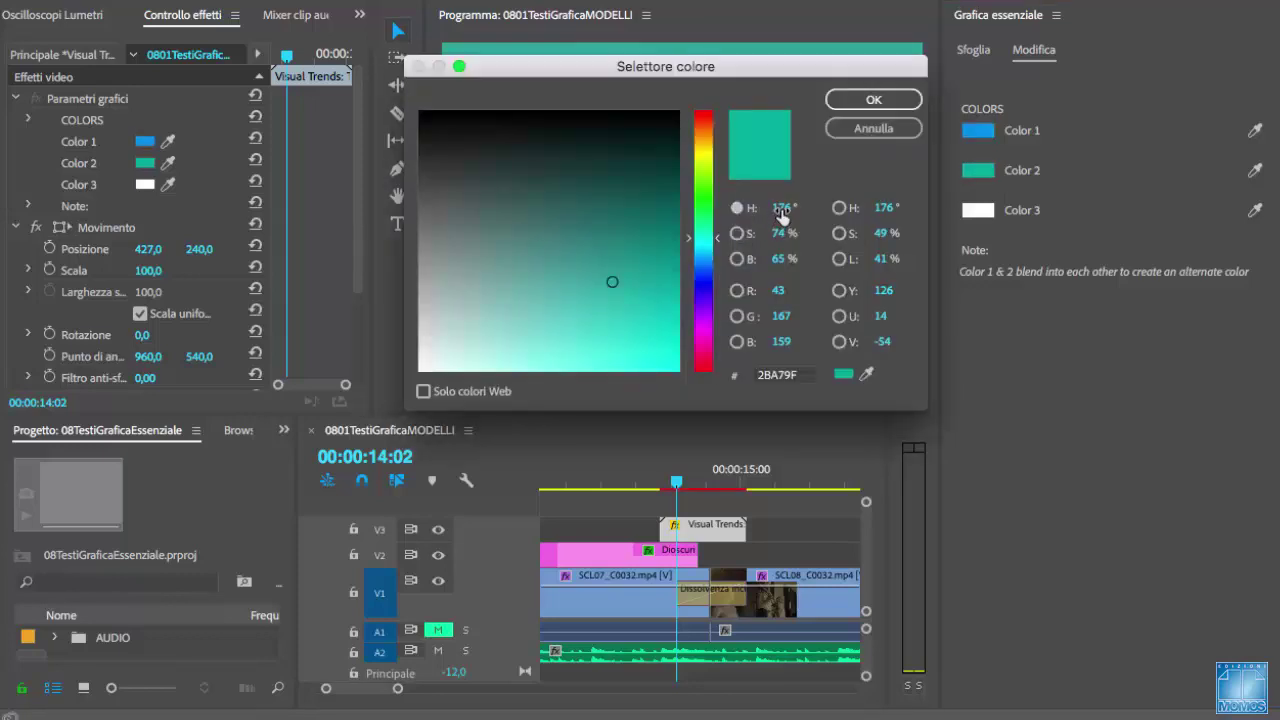
drag(782, 213, 657, 215)
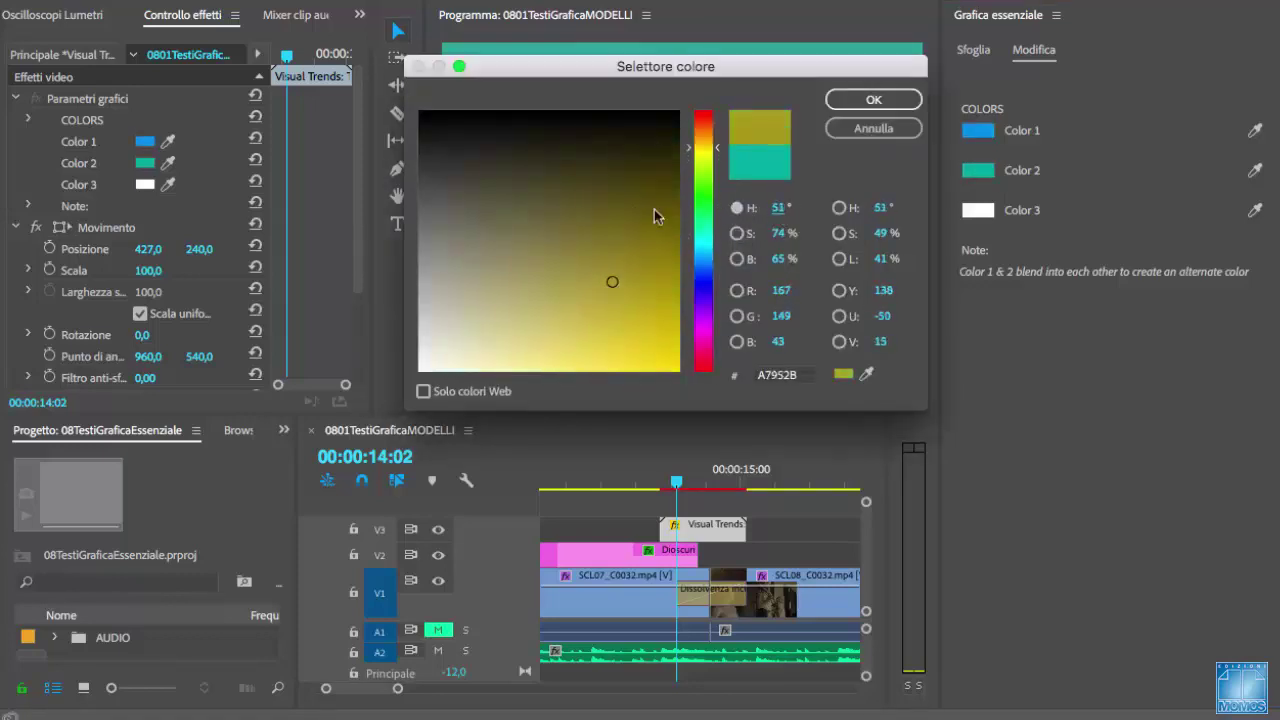
click(873, 100)
click(978, 211)
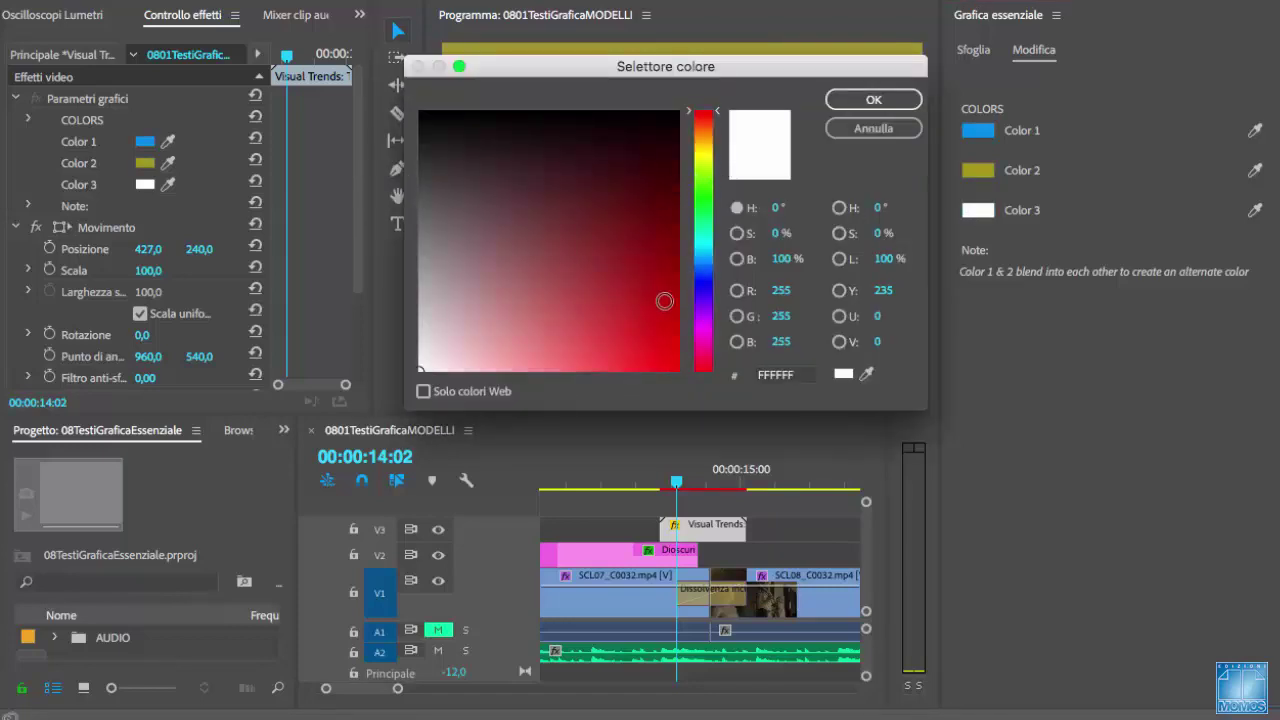
click(655, 338)
drag(655, 338, 652, 340)
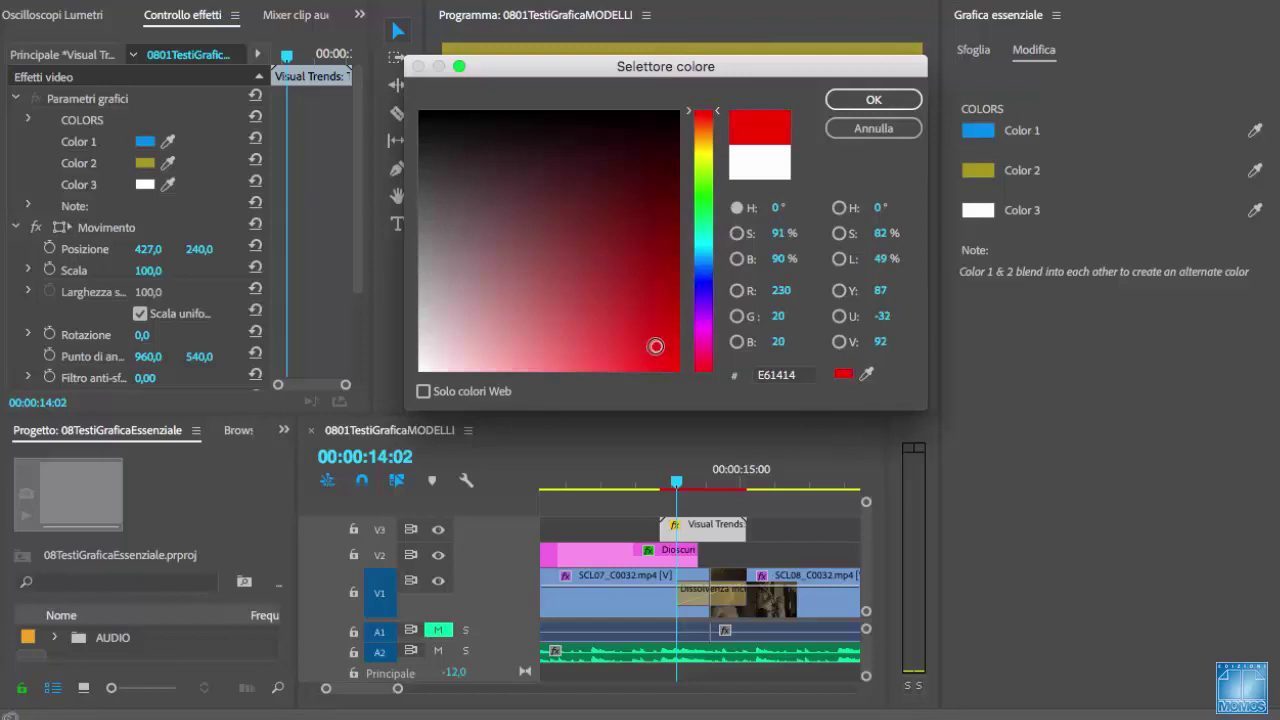
click(865, 112)
Step: Play the recoloured Visual Trends transition from just before it to review it
drag(669, 478, 638, 476)
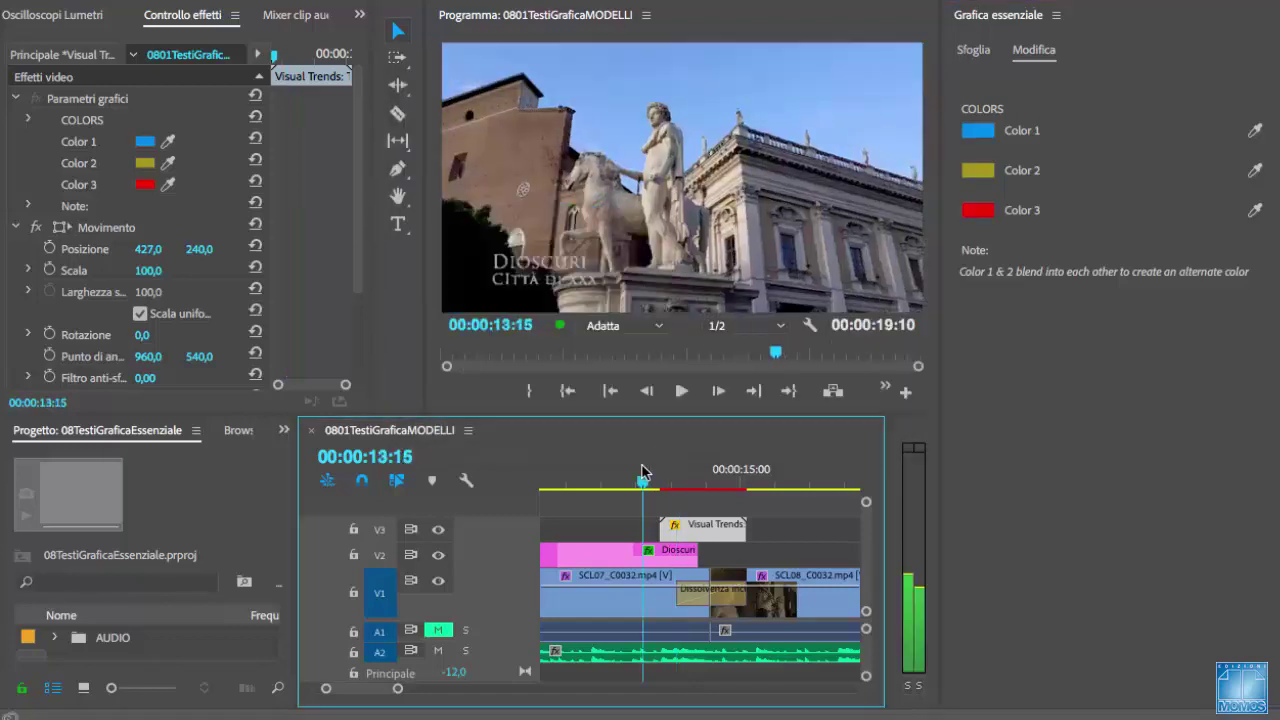
key(space)
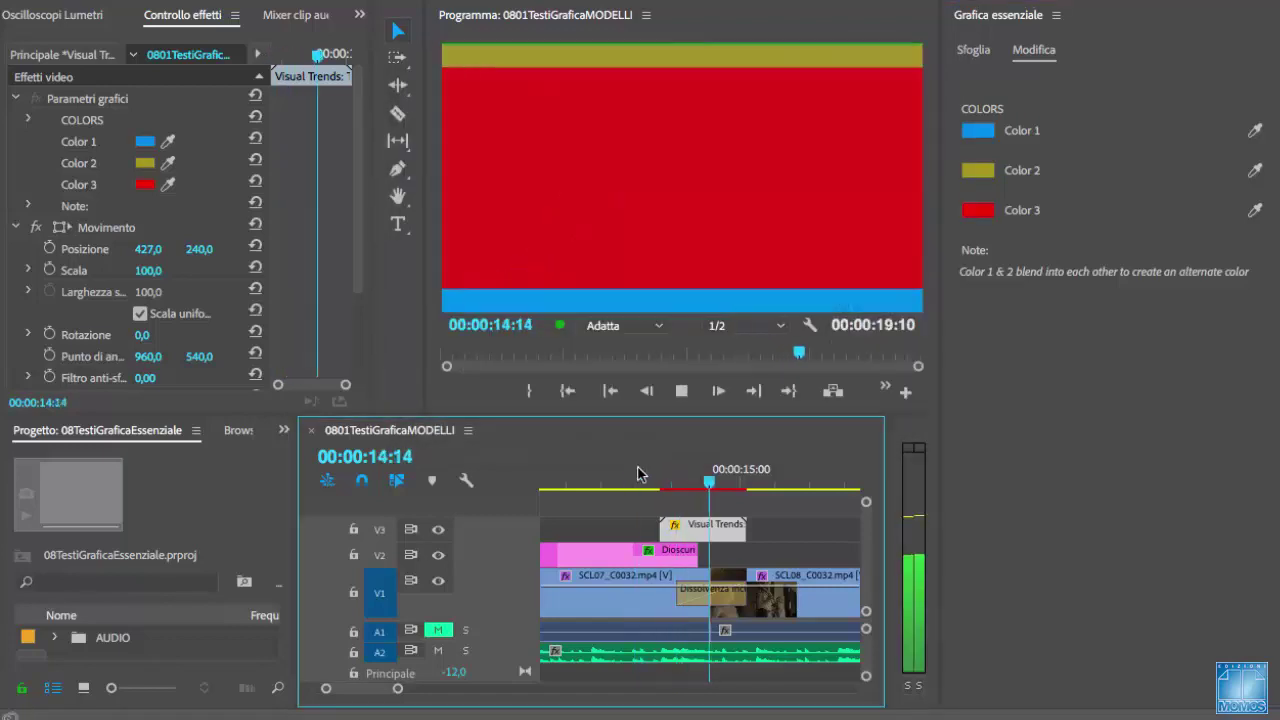
drag(642, 478, 704, 479)
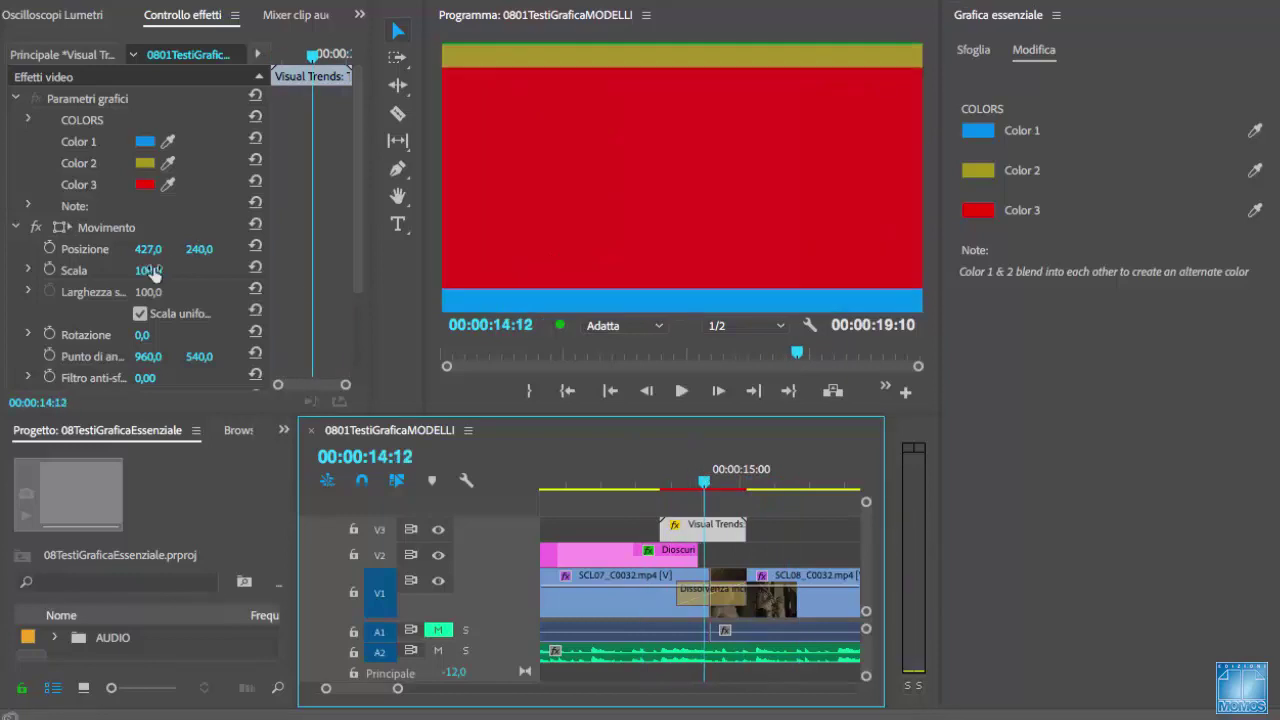
Step: Change the transition's Scale to 90 in Effect Controls and replay it into the statue shot
click(160, 270)
text(90)
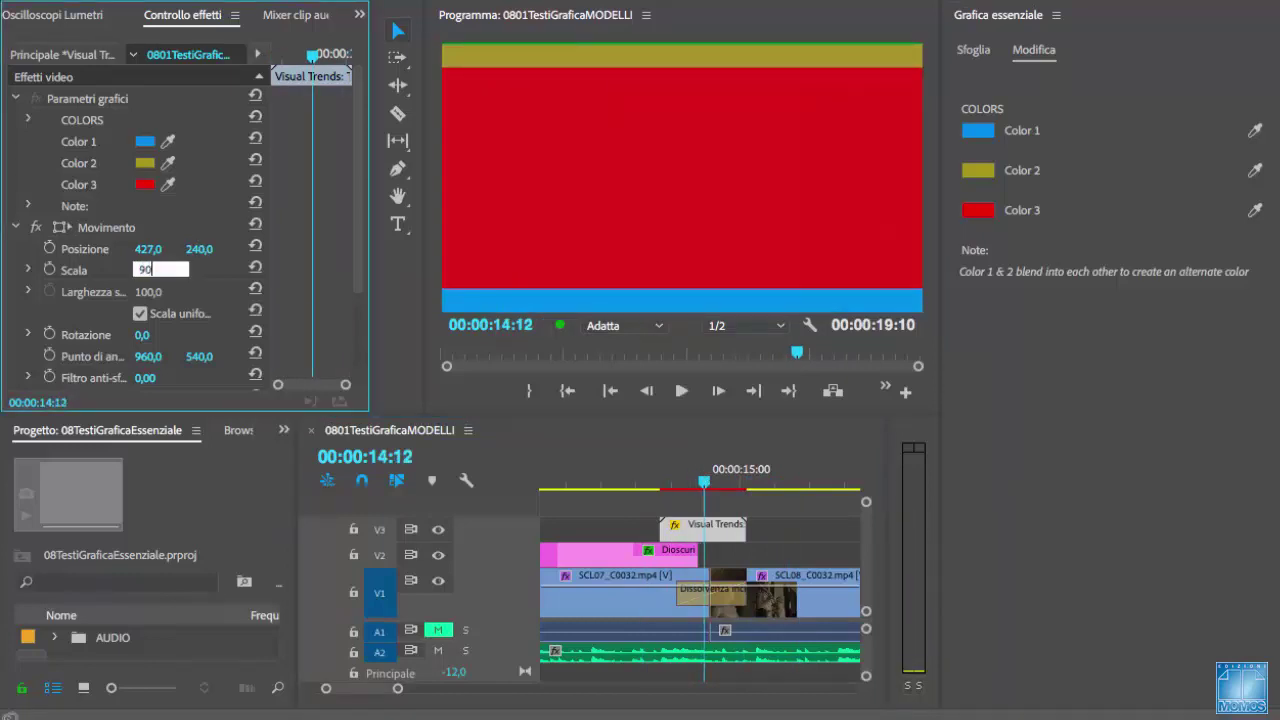
key(Return)
click(655, 480)
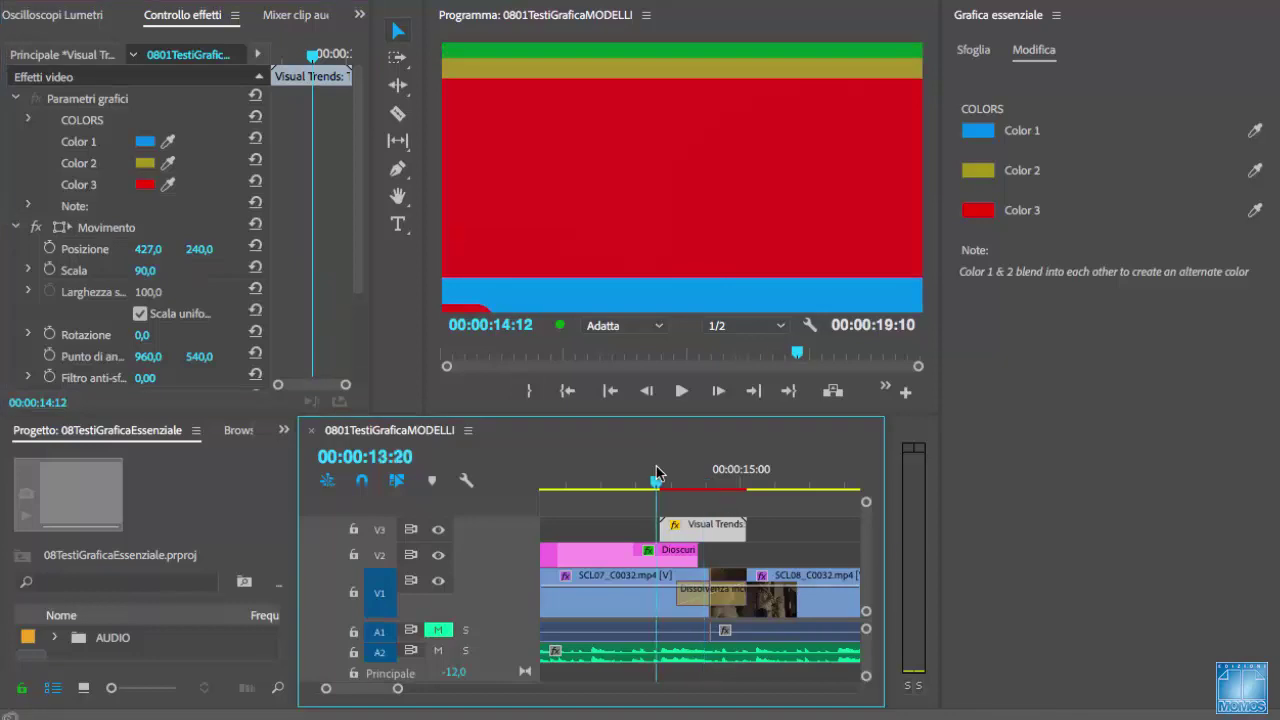
key(space)
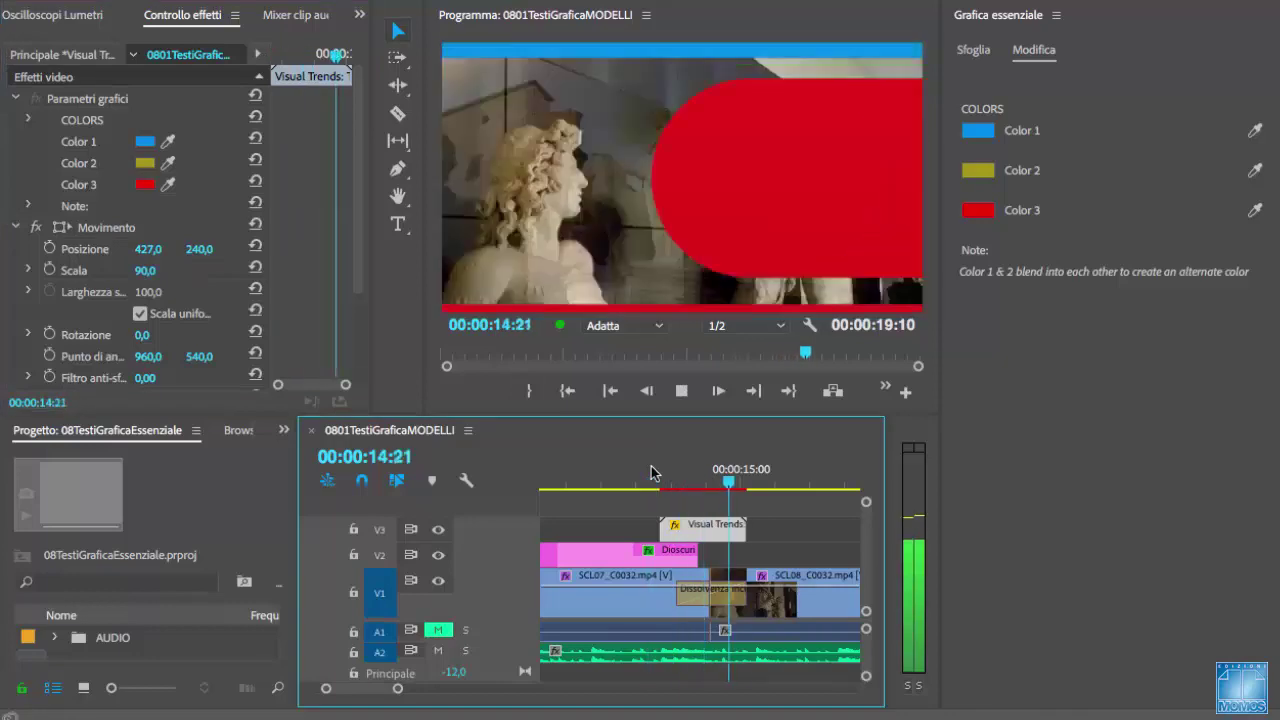
key(space)
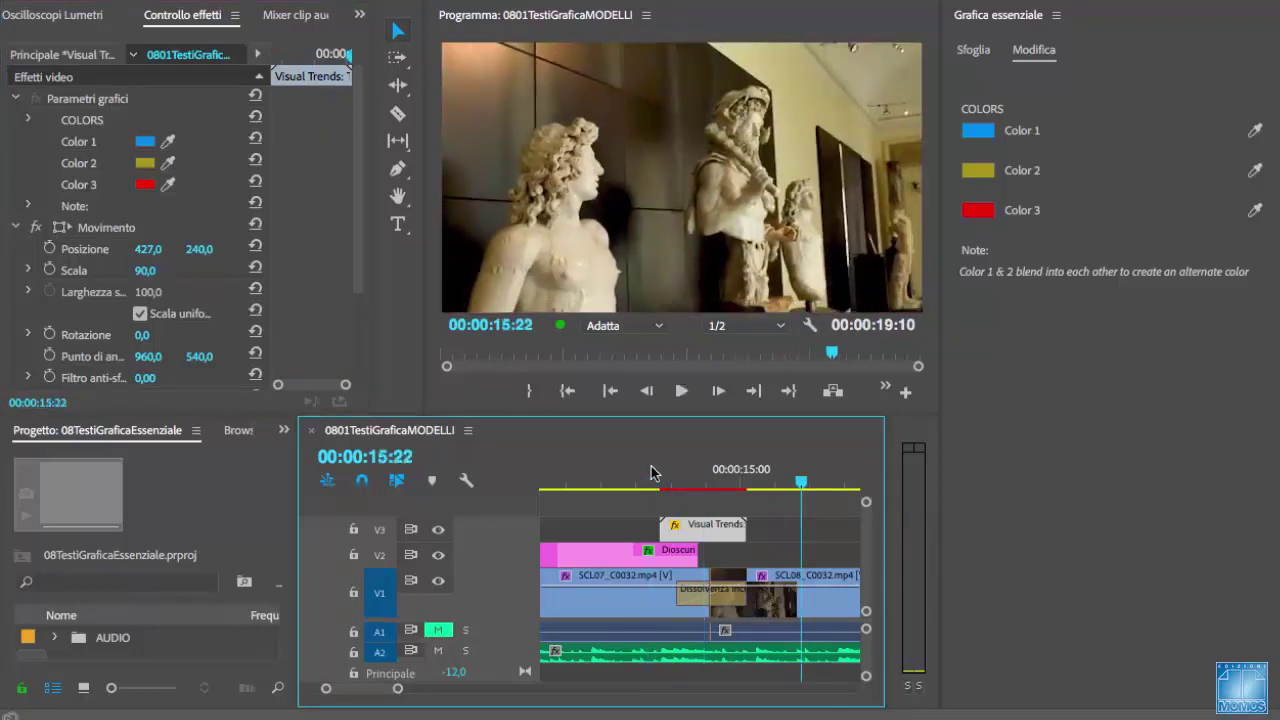
Step: Return the Essential Graphics panel to its Browse template list
click(976, 52)
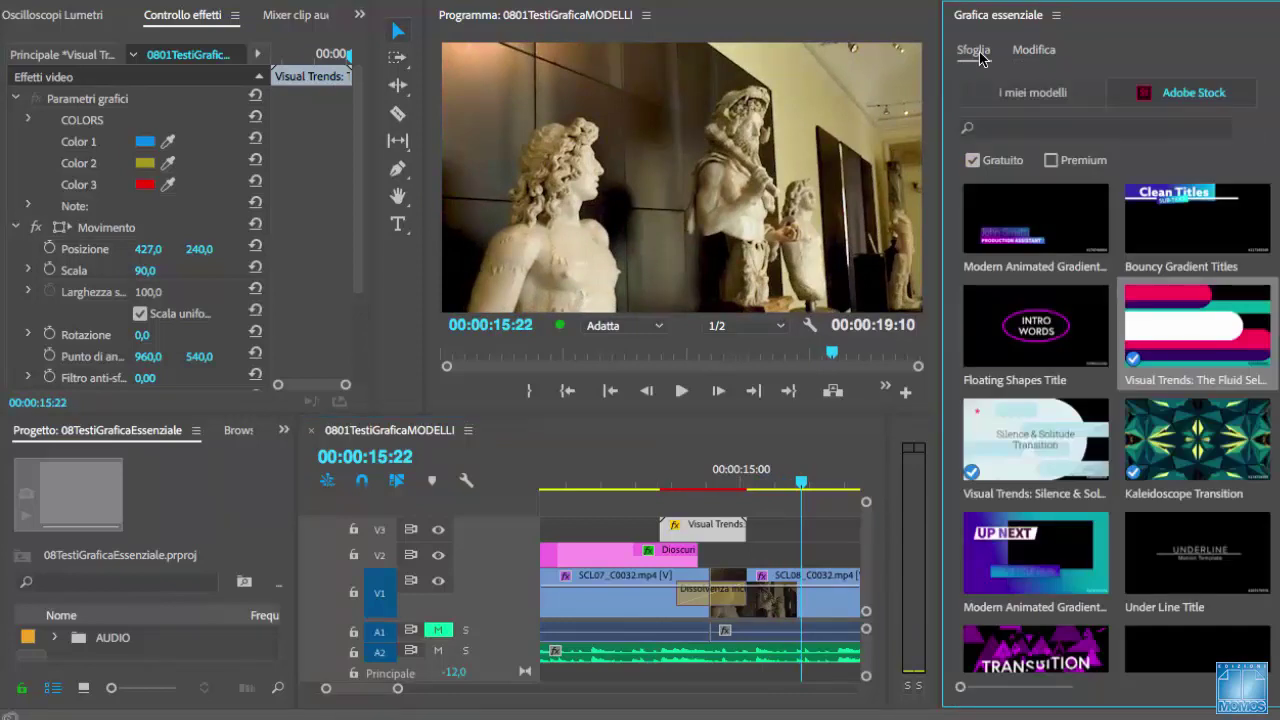